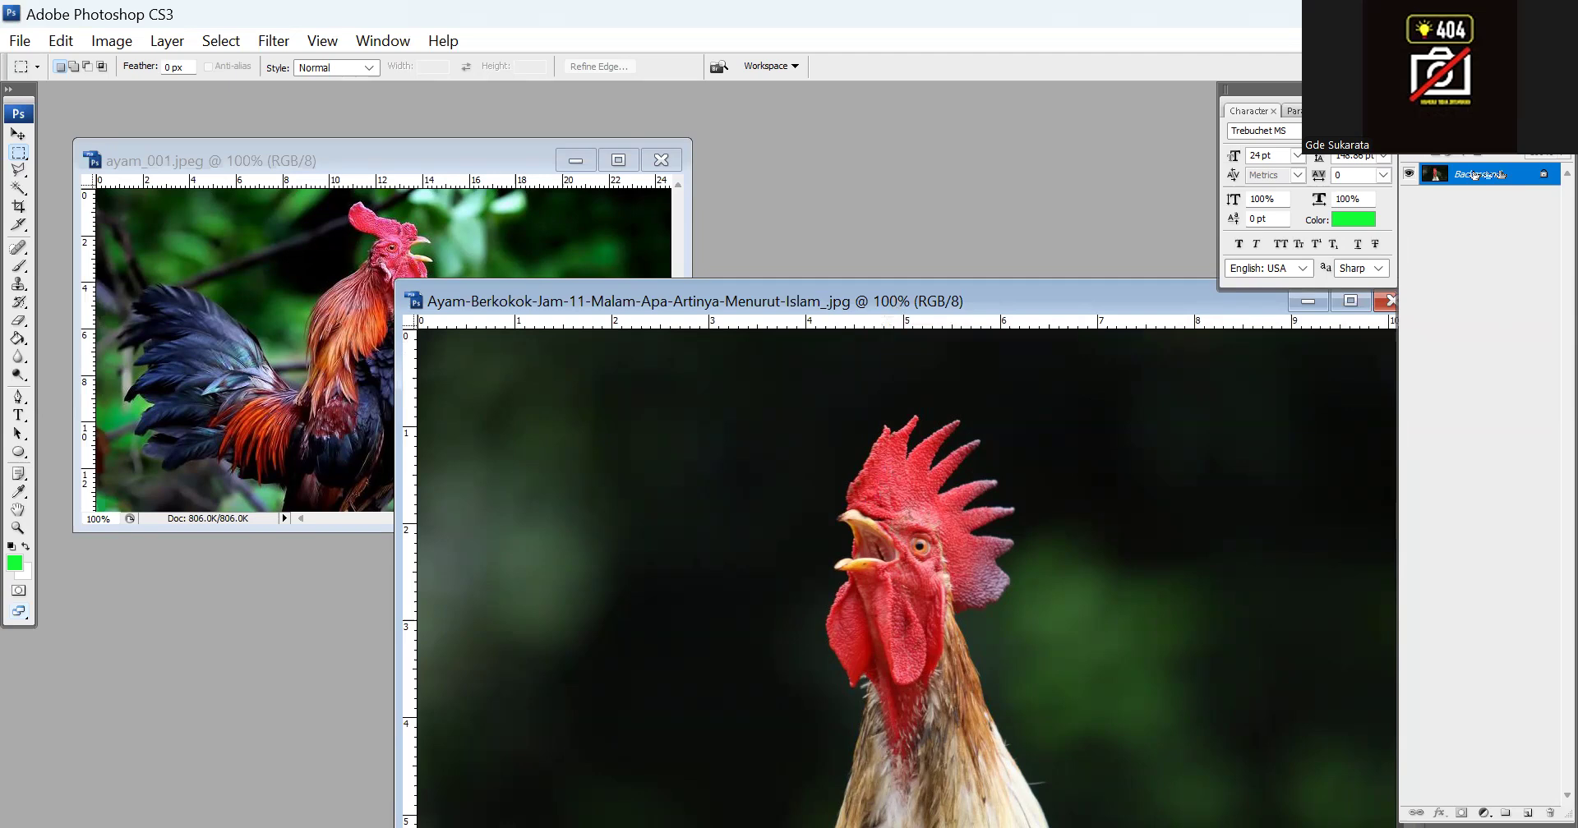
Convert the crowing rooster photo's Background into a regular layer and copy it into the ayam_001.jpeg document
{"action": "double_click", "coordinate": [1477, 175]}
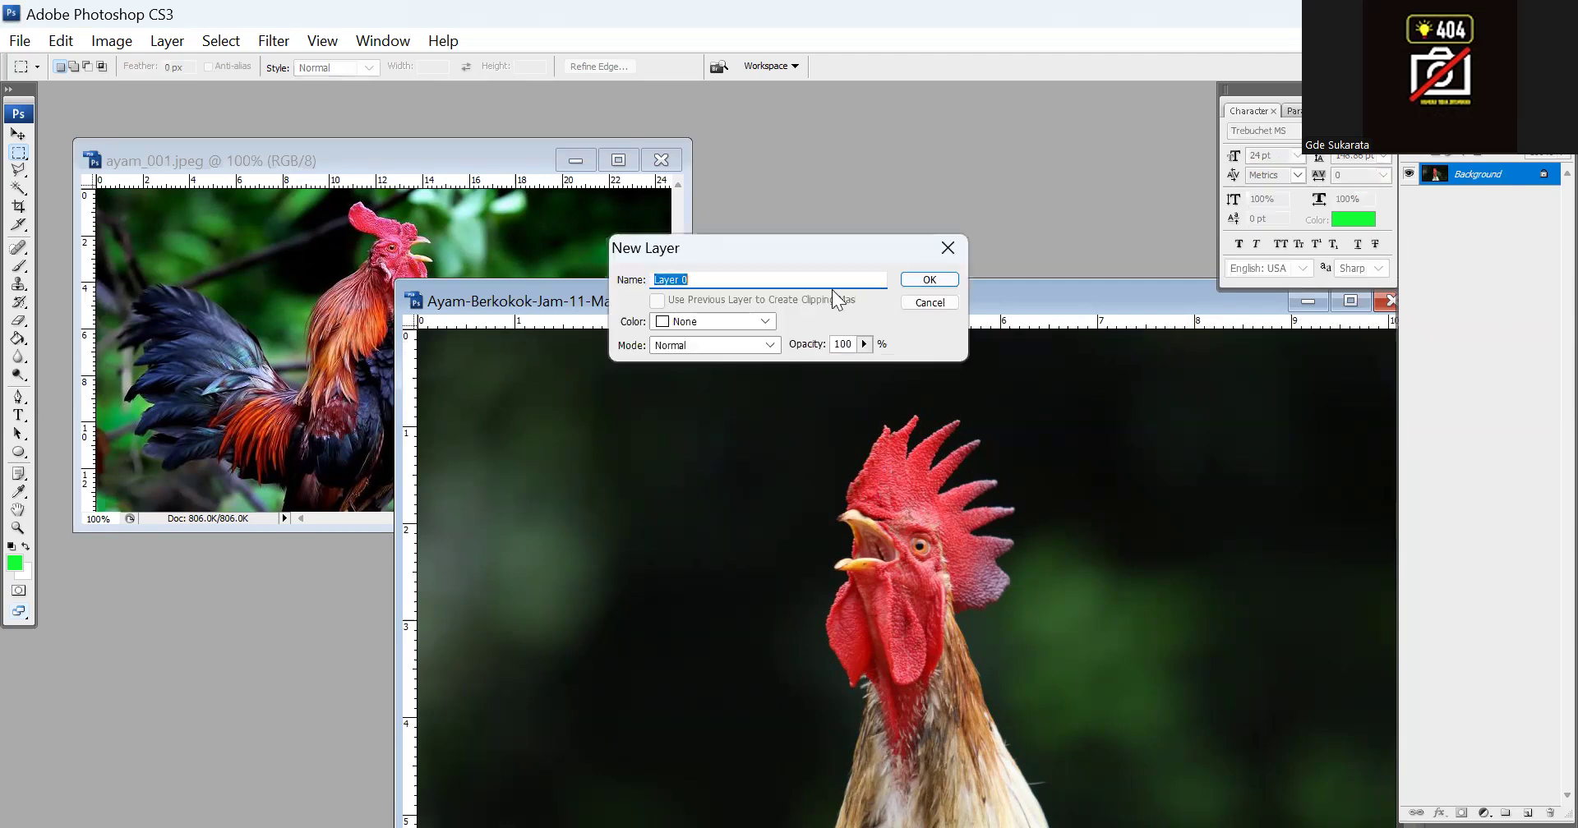
{"action": "left_click", "coordinate": [946, 280]}
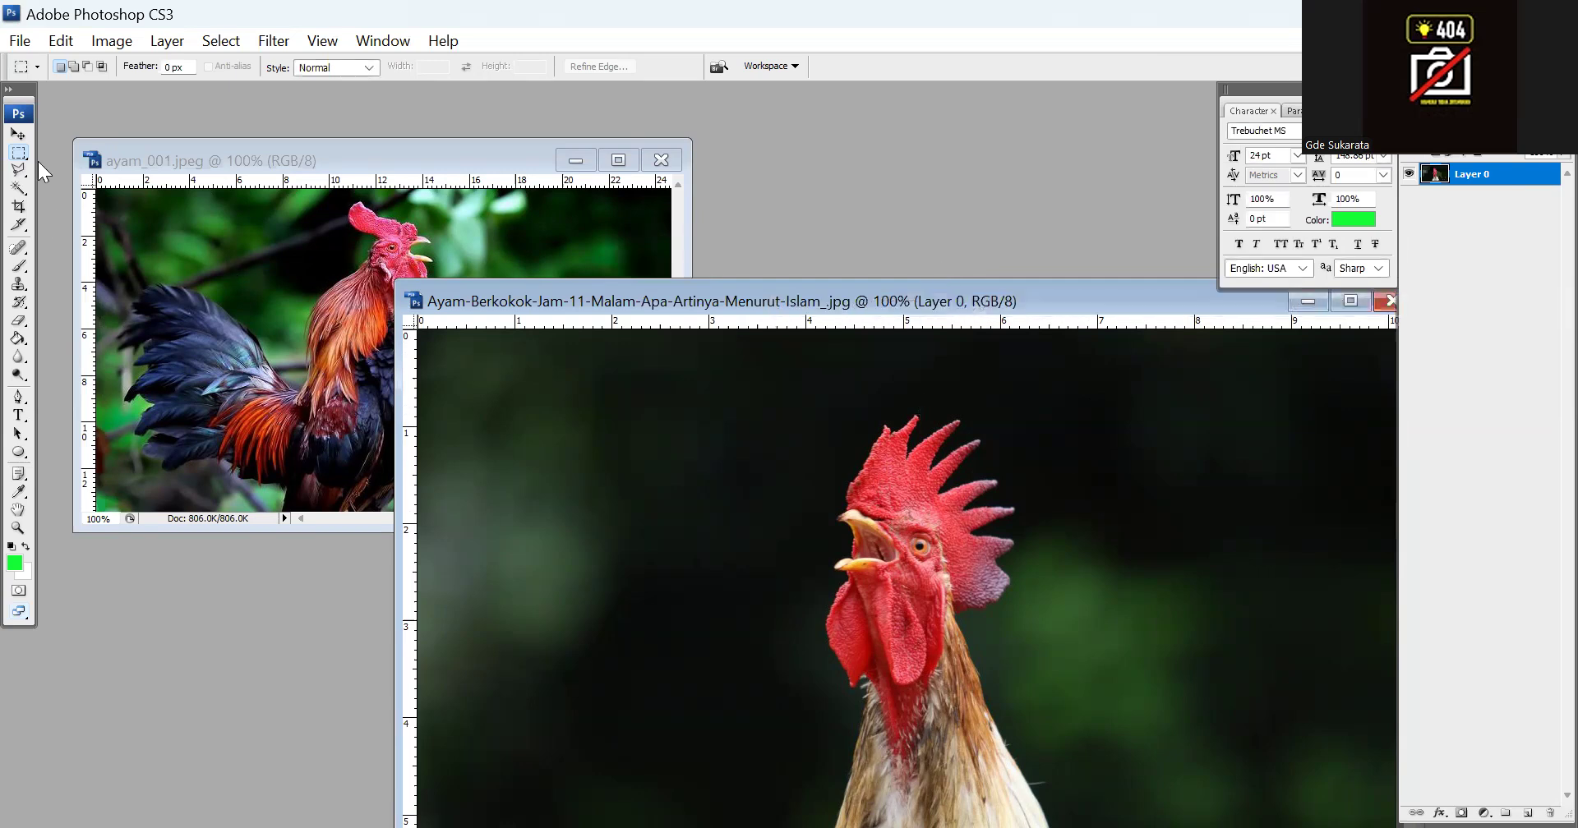
{"action": "left_click", "coordinate": [18, 134]}
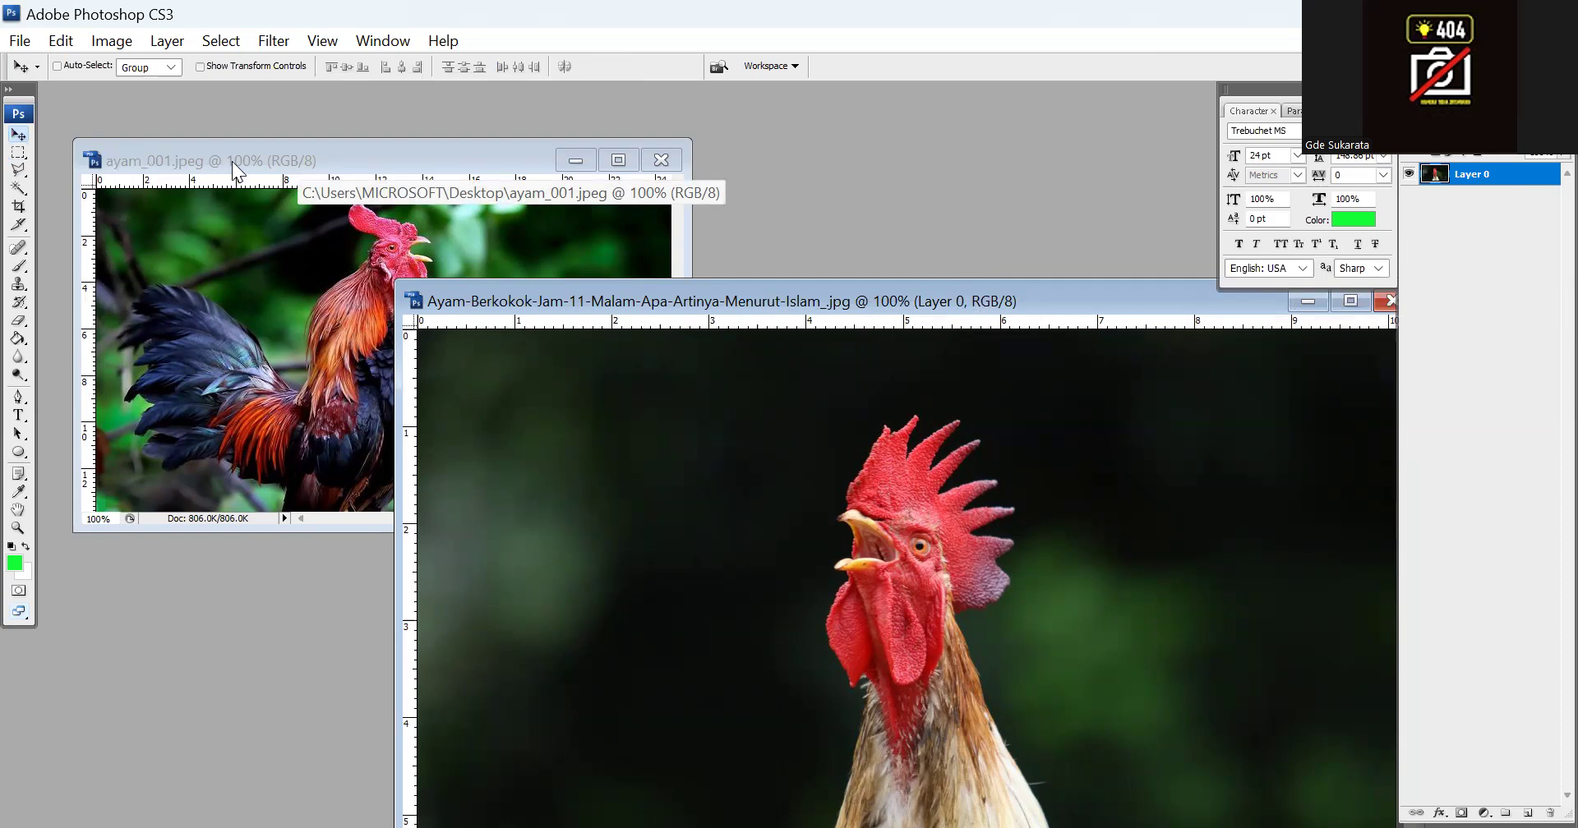
{"action": "left_click_drag", "start_coordinate": [881, 546], "coordinate": [271, 411]}
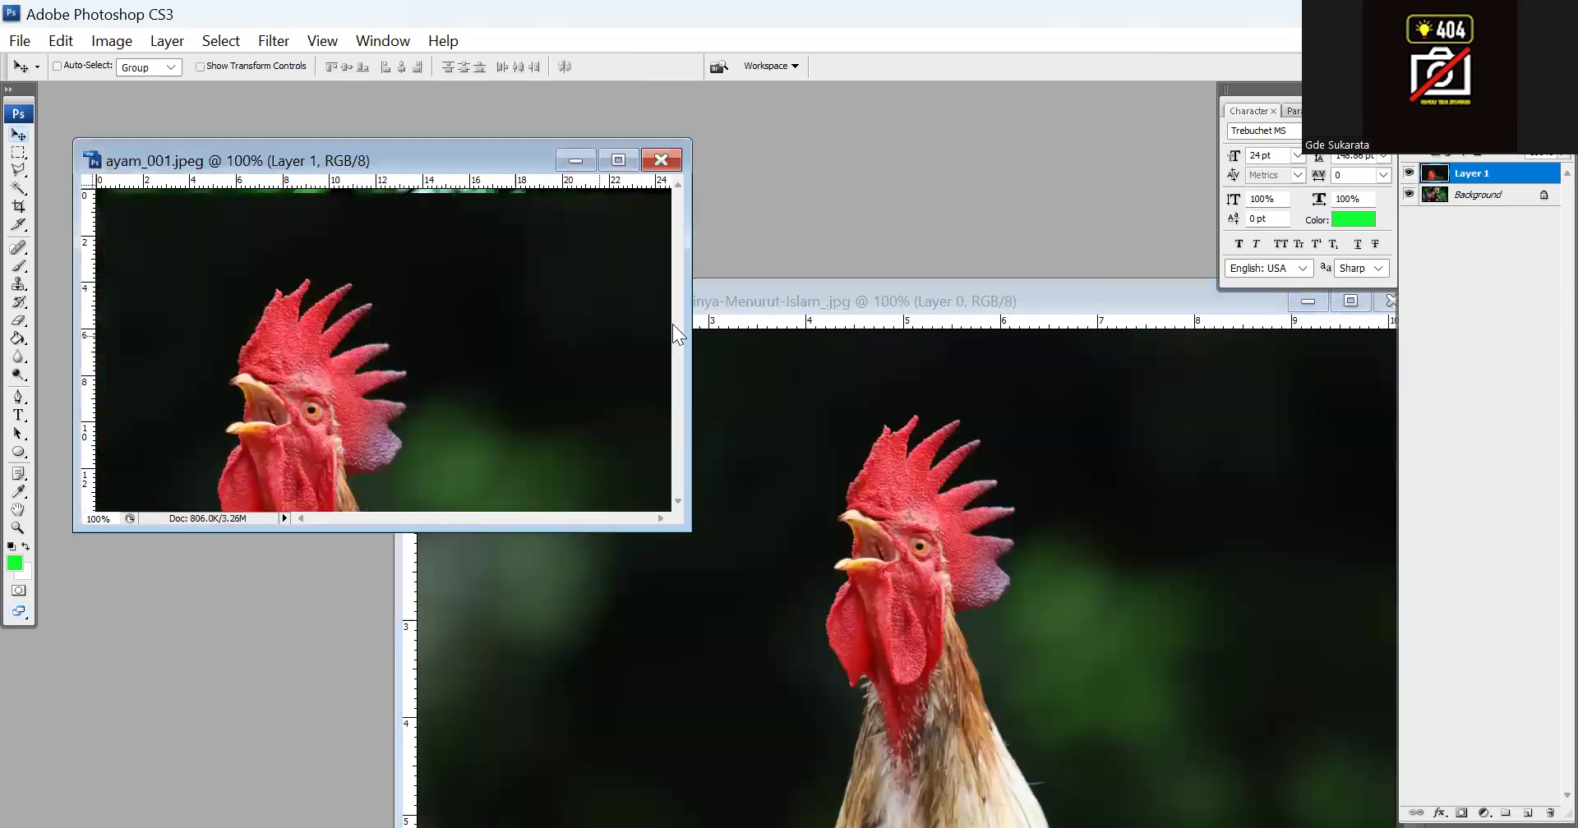
Close the source photo Ayam-Berkokok-Jam-11-Malam-Apa-Artinya-Menurut-Islam_.jpg without saving its changes
{"action": "left_click", "coordinate": [924, 293]}
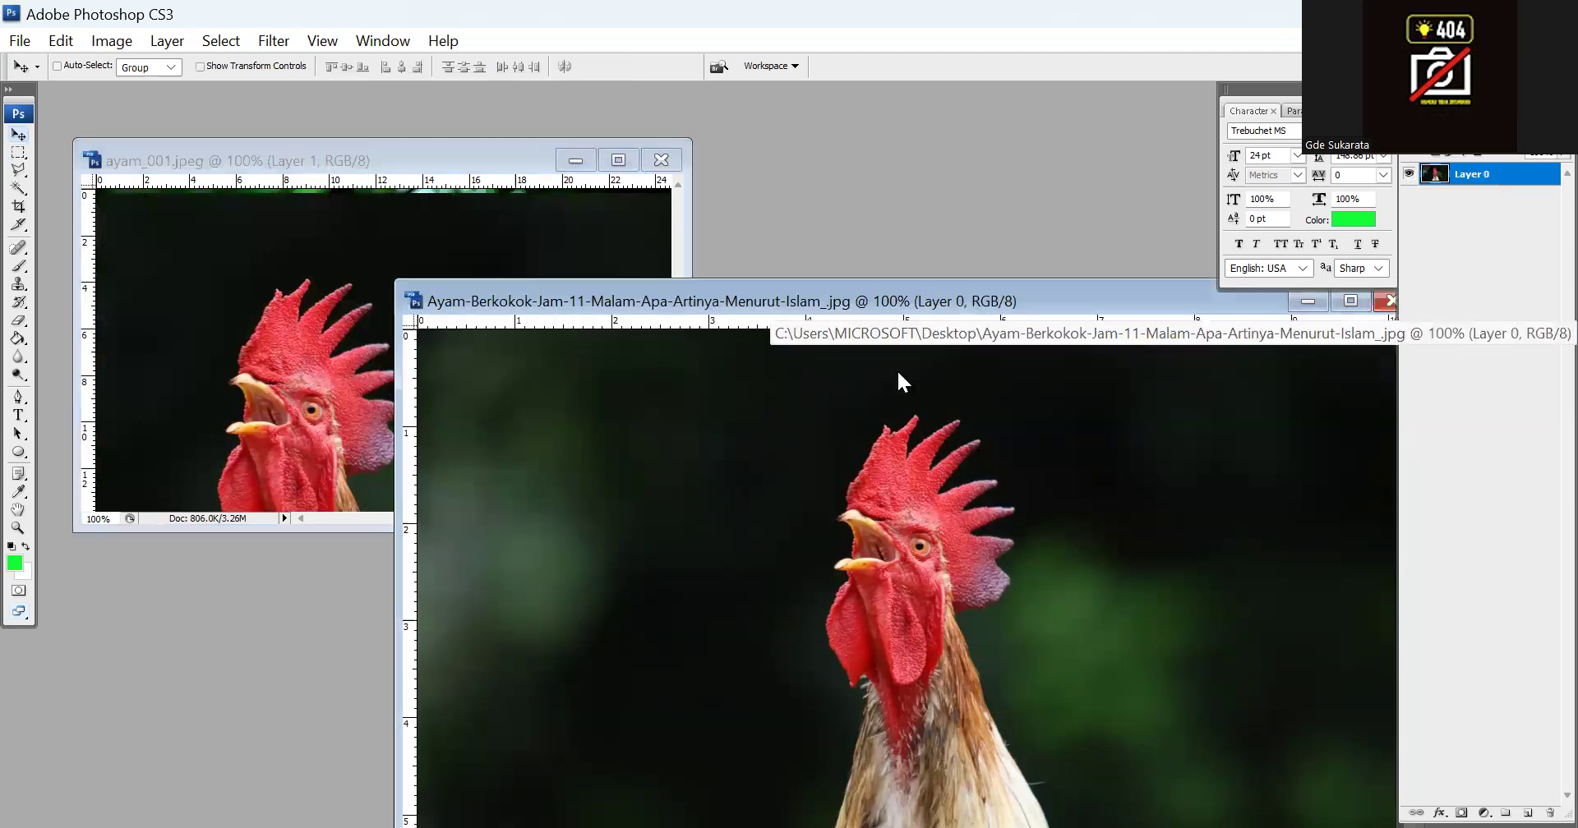
{"action": "left_click_drag", "start_coordinate": [1274, 303], "coordinate": [846, 371]}
{"action": "left_click", "coordinate": [963, 369]}
{"action": "left_click", "coordinate": [797, 332]}
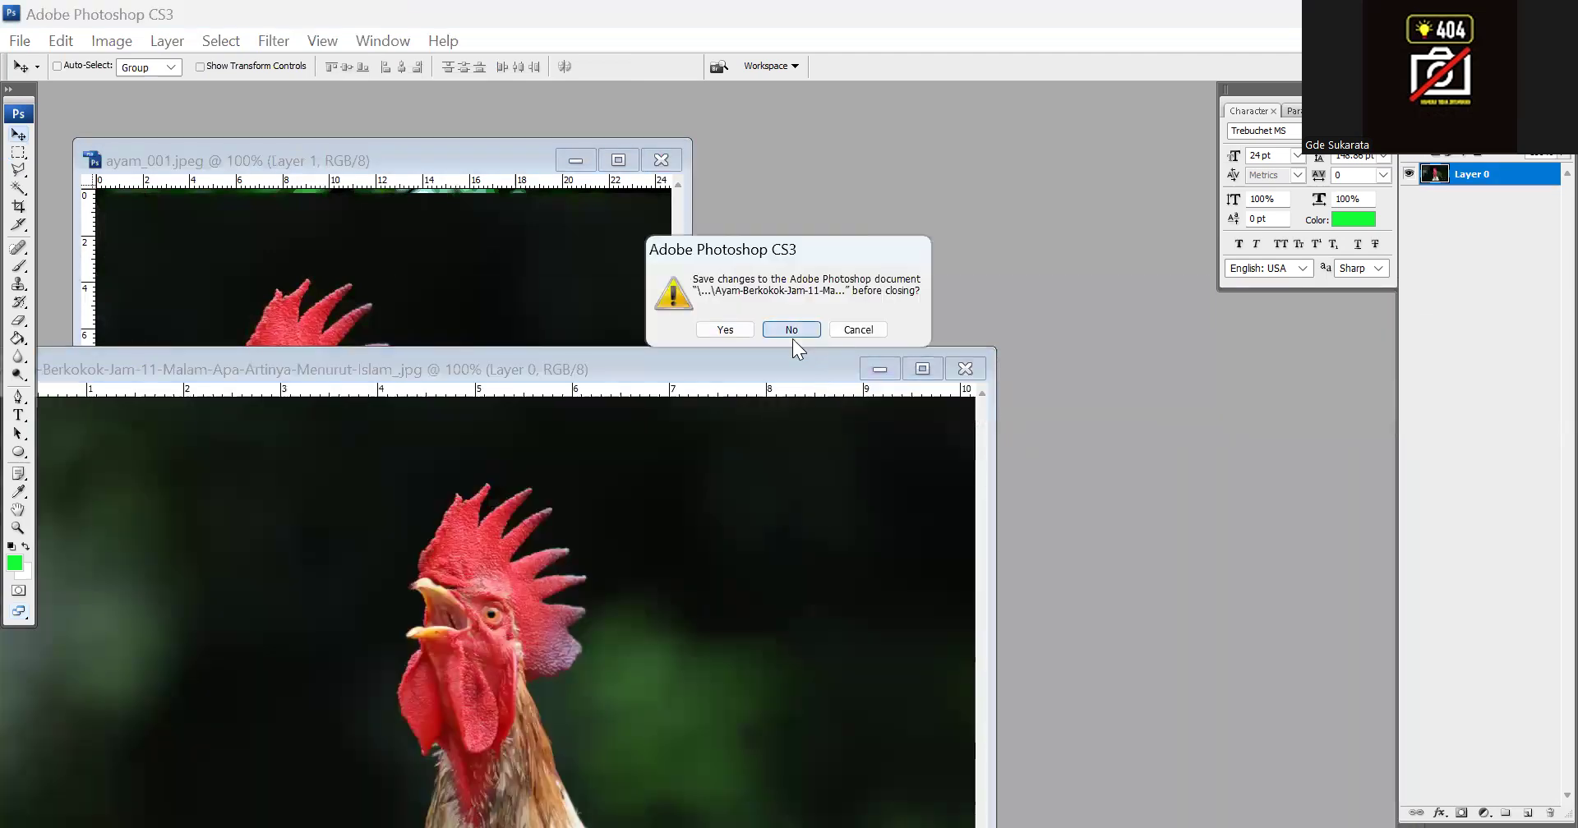
{"action": "left_click", "coordinate": [791, 332]}
Enlarge the ayam_001.jpeg window and shift the copied rooster layer up so its whole head lies within the canvas
{"action": "left_click_drag", "start_coordinate": [688, 533], "coordinate": [977, 819]}
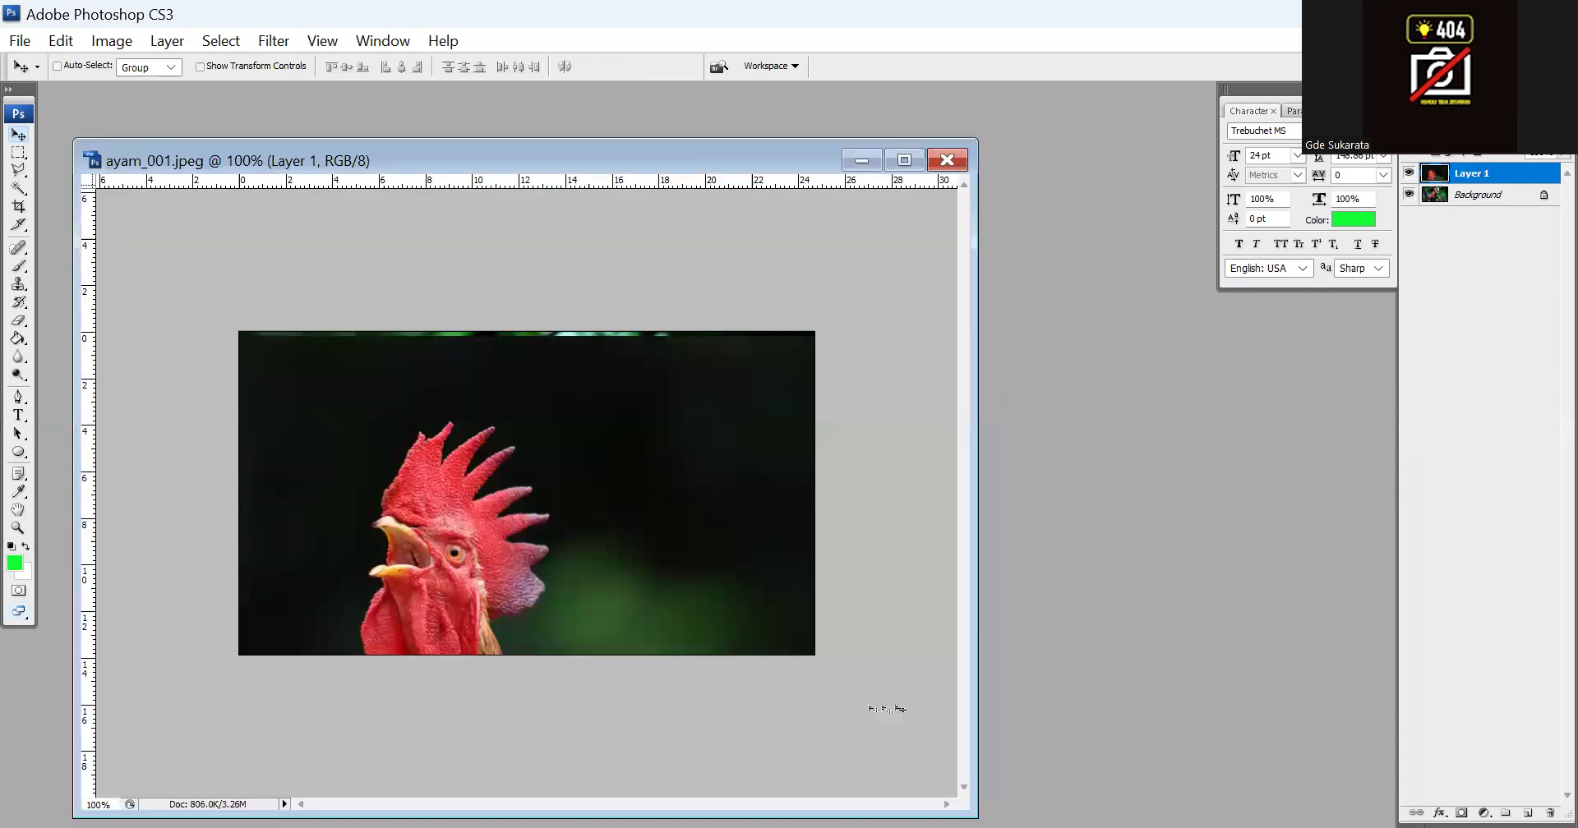
{"action": "left_click_drag", "start_coordinate": [547, 473], "coordinate": [552, 427]}
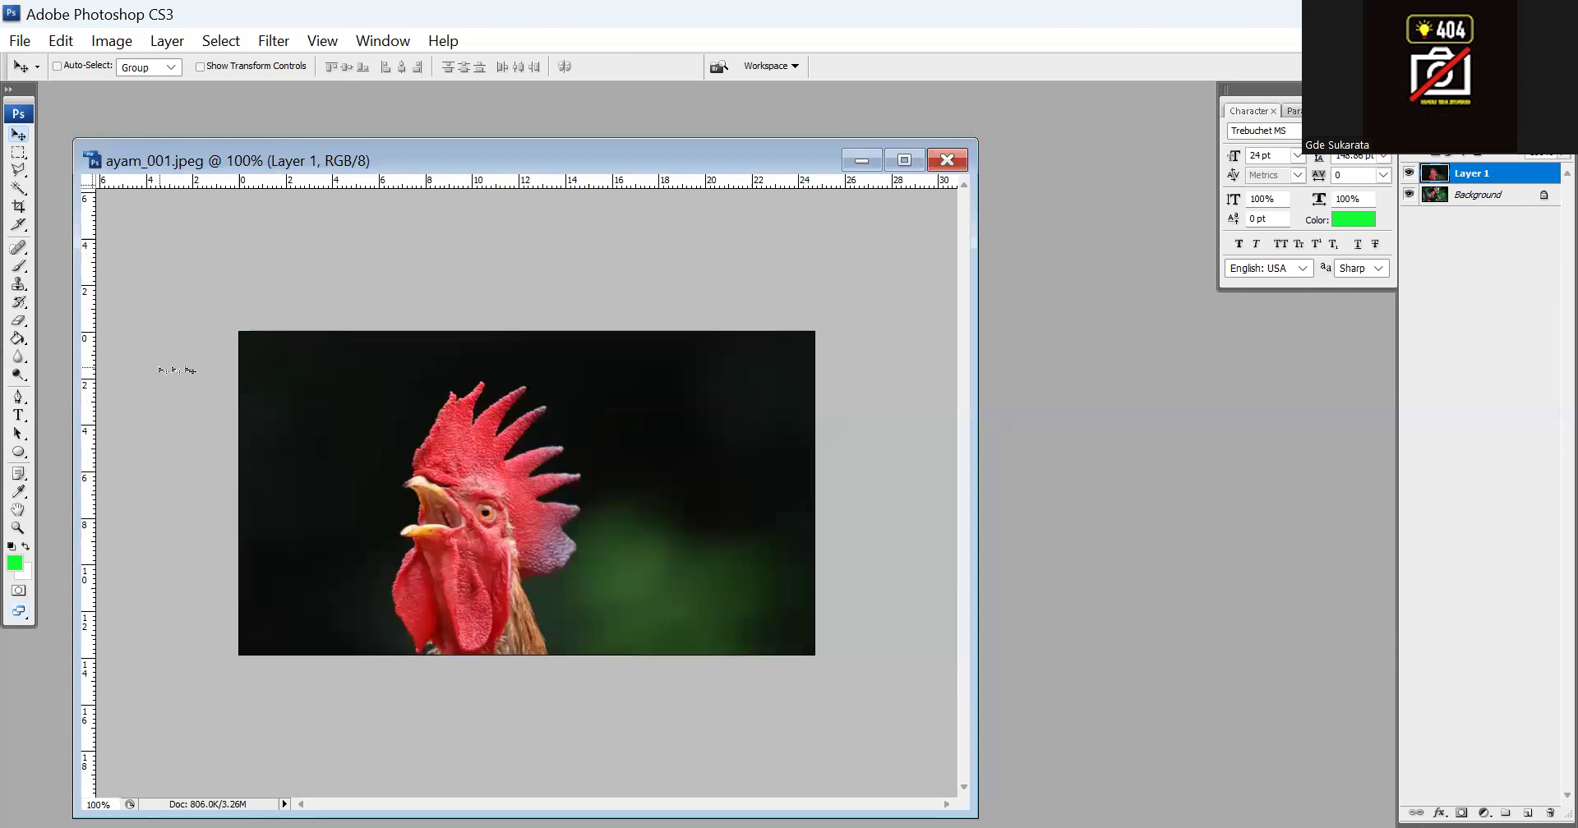
Select the red comb of the rooster on Layer 1 by tracing its outline with the Polygonal Lasso tool
{"action": "left_click", "coordinate": [18, 529]}
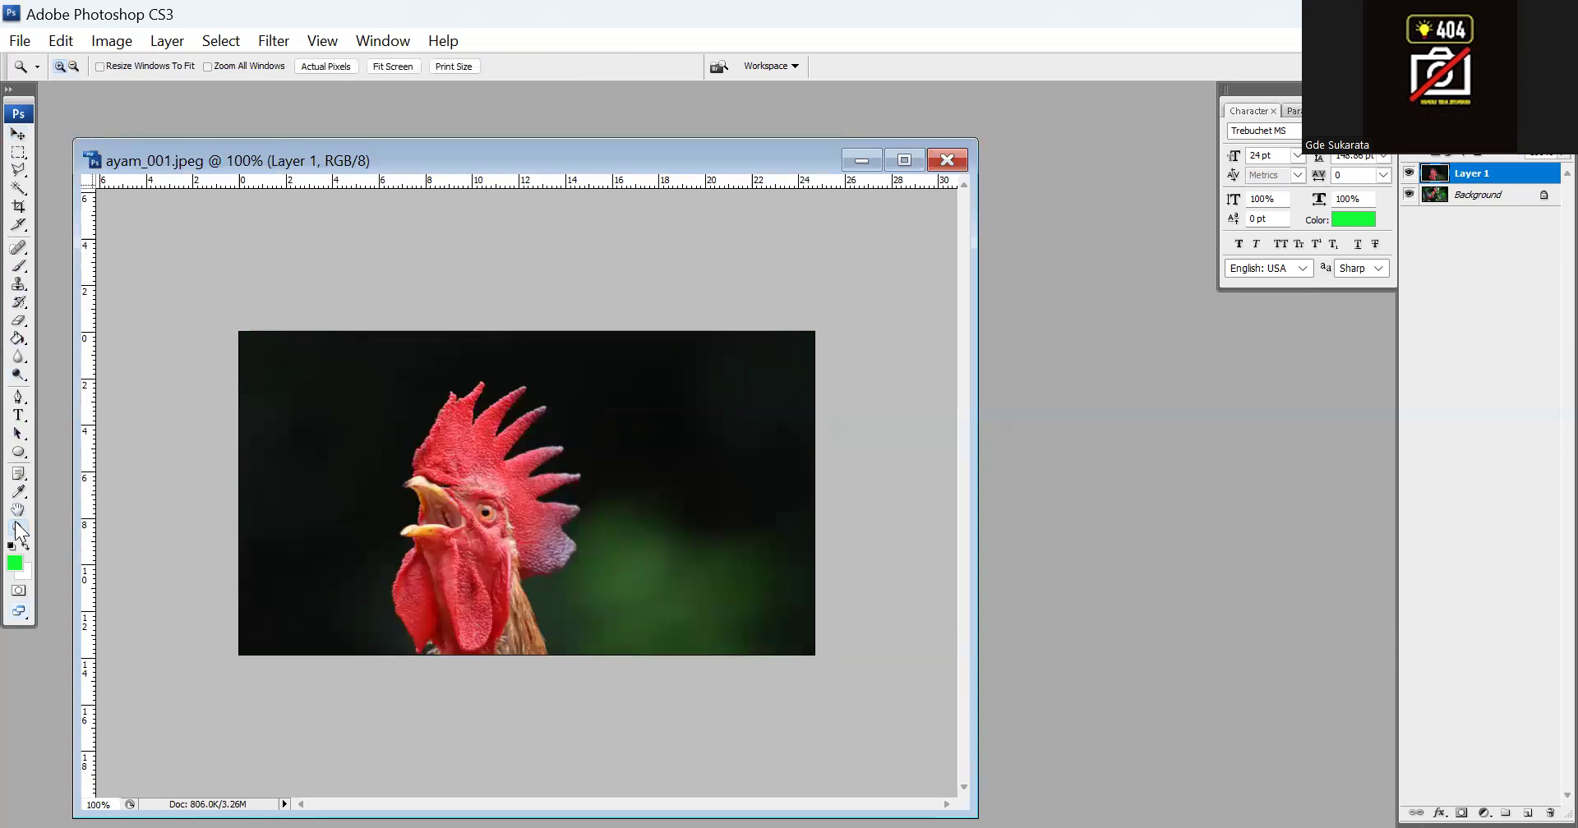
{"action": "left_click_drag", "start_coordinate": [384, 367], "coordinate": [626, 605]}
{"action": "left_click", "coordinate": [19, 174]}
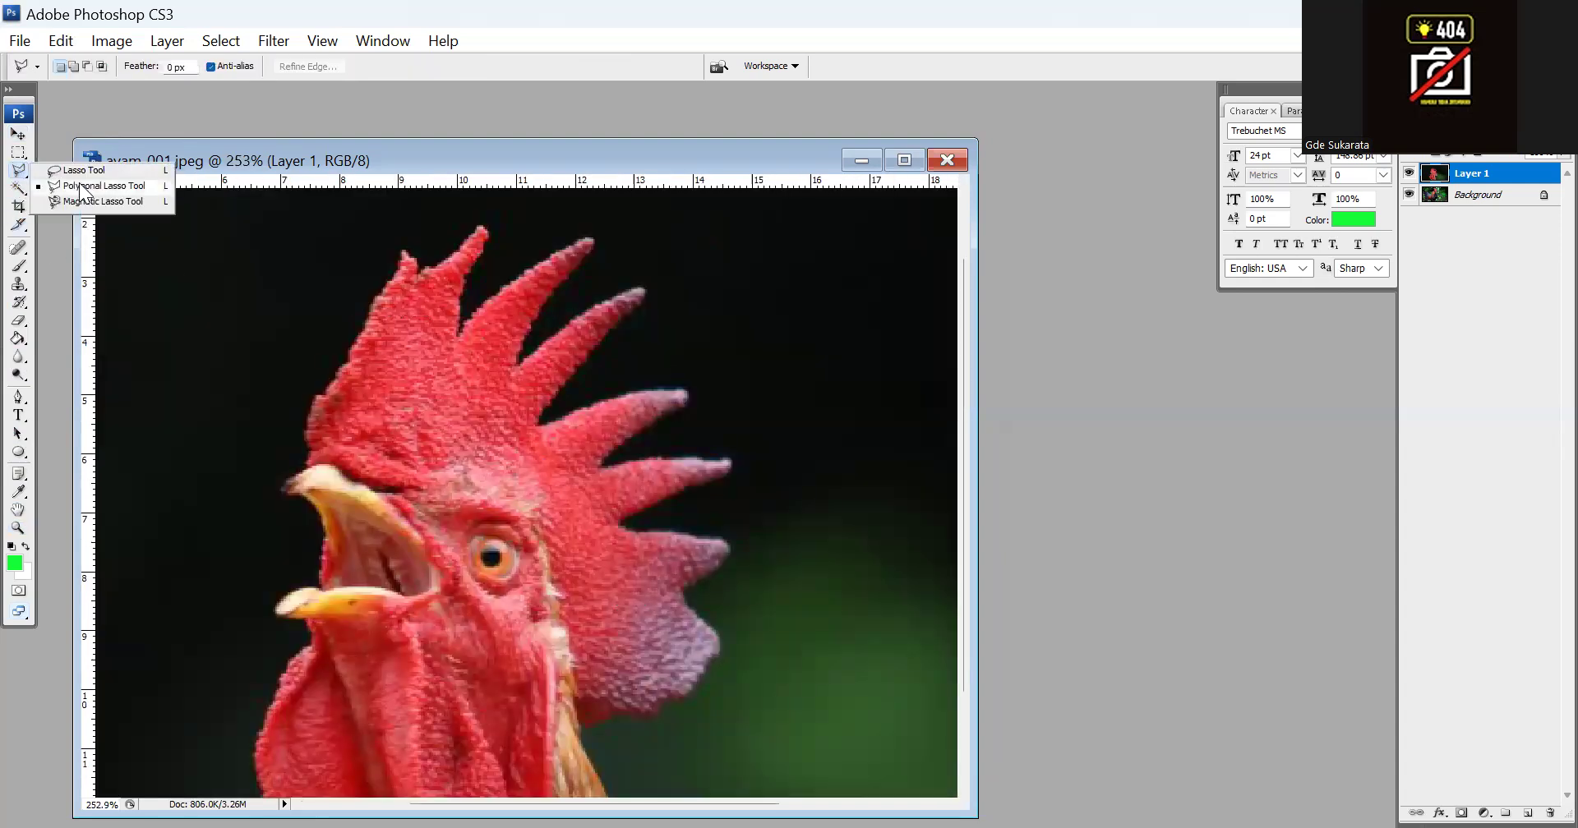
{"action": "left_click", "coordinate": [83, 187]}
{"action": "mouse_move", "coordinate": [304, 445]}
{"action": "left_mouse_down"}
{"action": "mouse_move", "coordinate": [401, 249]}
{"action": "mouse_move", "coordinate": [424, 269]}
{"action": "mouse_move", "coordinate": [475, 218]}
{"action": "mouse_move", "coordinate": [489, 225]}
{"action": "mouse_move", "coordinate": [459, 332]}
{"action": "mouse_move", "coordinate": [558, 239]}
{"action": "mouse_move", "coordinate": [591, 242]}
{"action": "mouse_move", "coordinate": [519, 354]}
{"action": "mouse_move", "coordinate": [647, 286]}
{"action": "mouse_move", "coordinate": [570, 364]}
{"action": "left_mouse_up"}
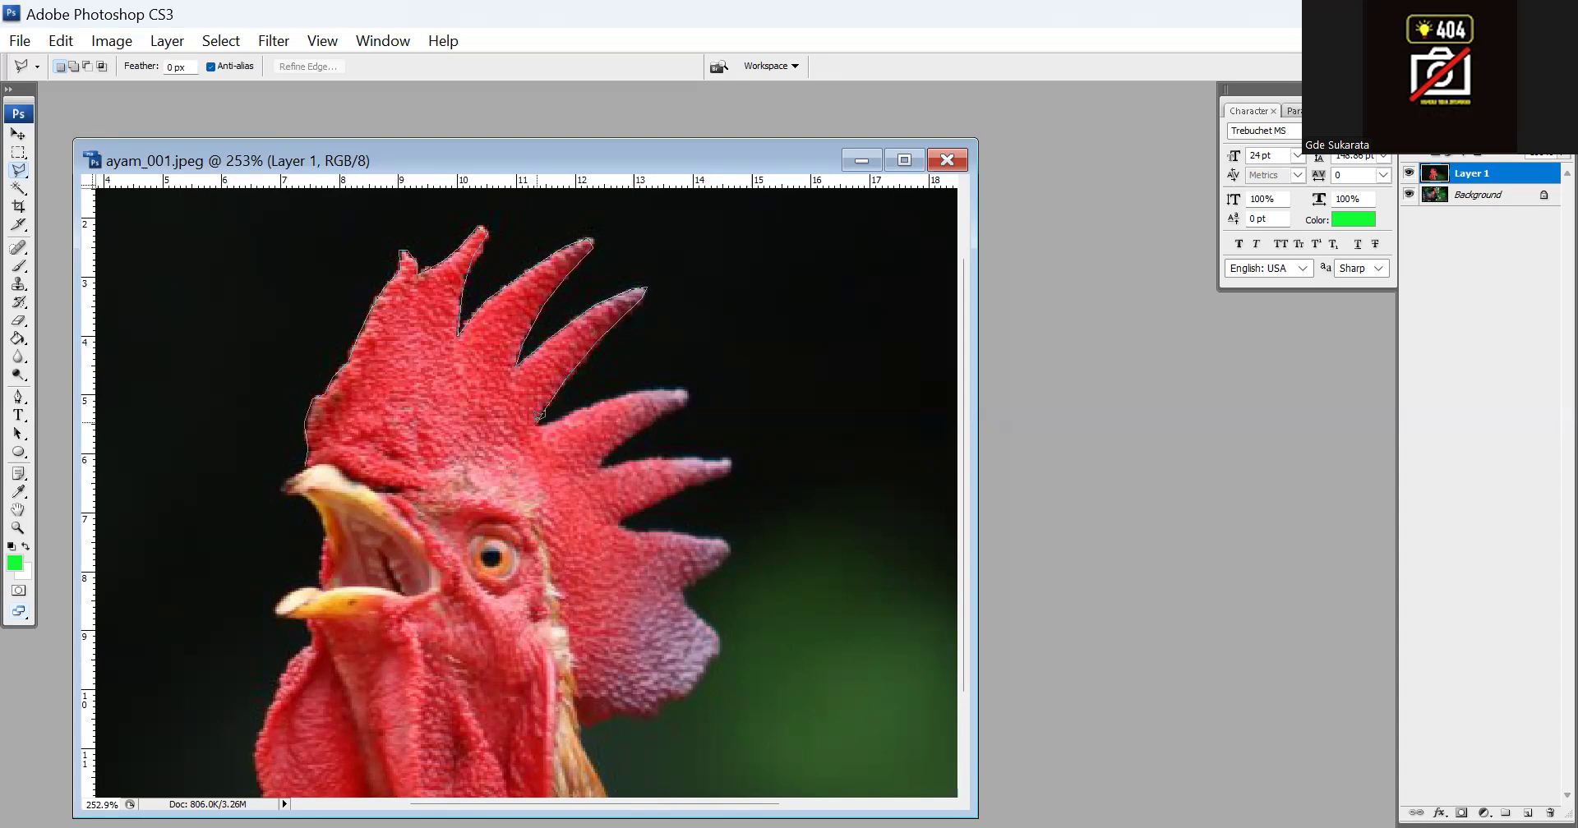
{"action": "mouse_move", "coordinate": [539, 418]}
{"action": "left_mouse_down"}
{"action": "mouse_move", "coordinate": [633, 382]}
{"action": "mouse_move", "coordinate": [691, 385]}
{"action": "mouse_move", "coordinate": [596, 458]}
{"action": "mouse_move", "coordinate": [727, 446]}
{"action": "mouse_move", "coordinate": [732, 463]}
{"action": "mouse_move", "coordinate": [639, 493]}
{"action": "mouse_move", "coordinate": [619, 519]}
{"action": "mouse_move", "coordinate": [726, 532]}
{"action": "mouse_move", "coordinate": [682, 586]}
{"action": "mouse_move", "coordinate": [719, 637]}
{"action": "mouse_move", "coordinate": [689, 695]}
{"action": "mouse_move", "coordinate": [575, 711]}
{"action": "mouse_move", "coordinate": [534, 527]}
{"action": "mouse_move", "coordinate": [474, 485]}
{"action": "mouse_move", "coordinate": [361, 474]}
{"action": "left_mouse_up"}
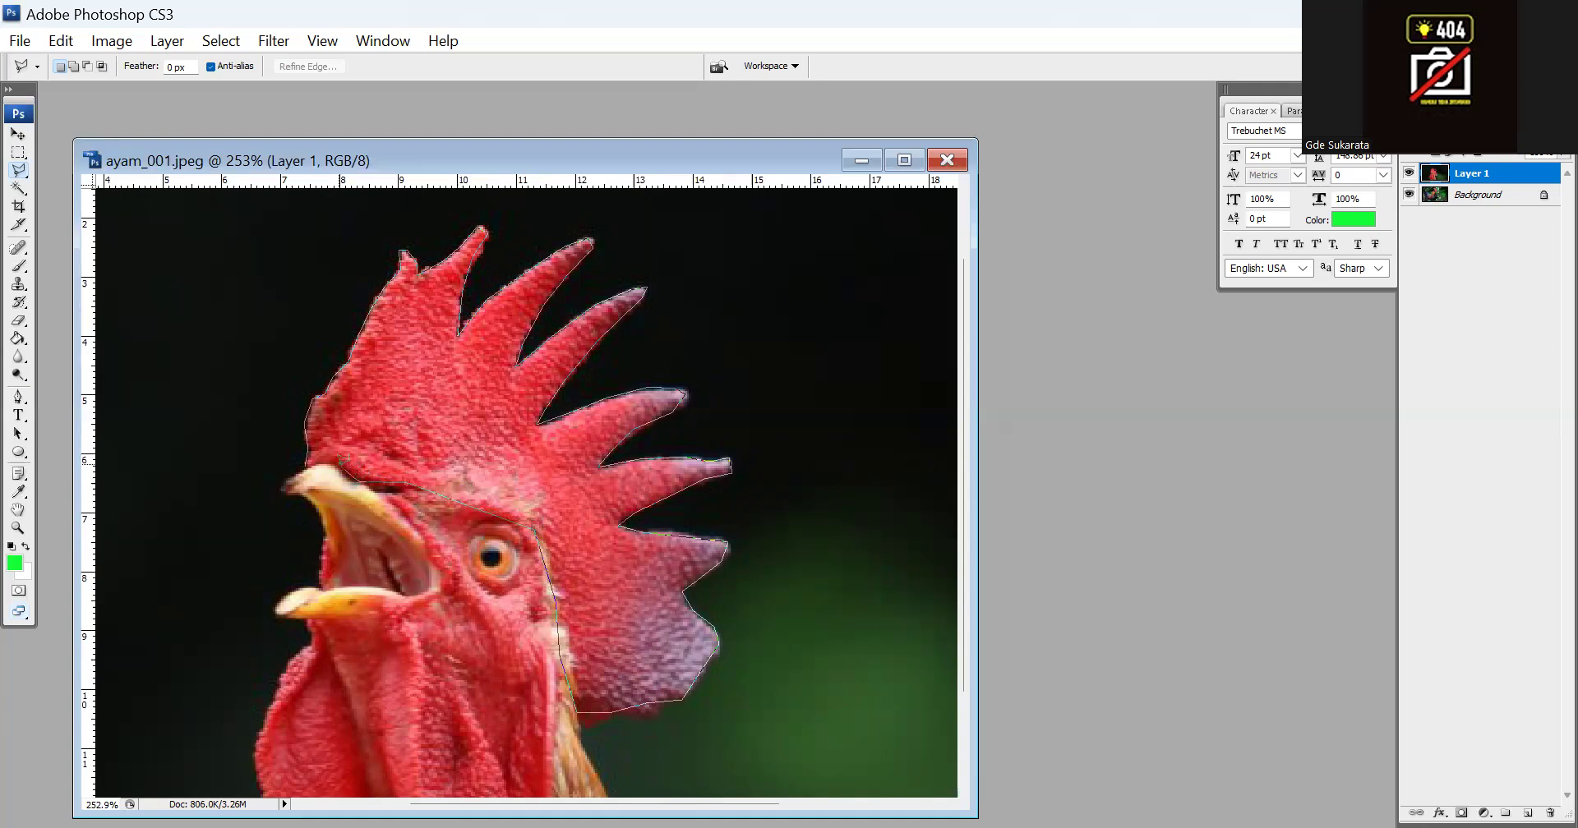
{"action": "left_click_drag", "start_coordinate": [319, 454], "coordinate": [317, 457]}
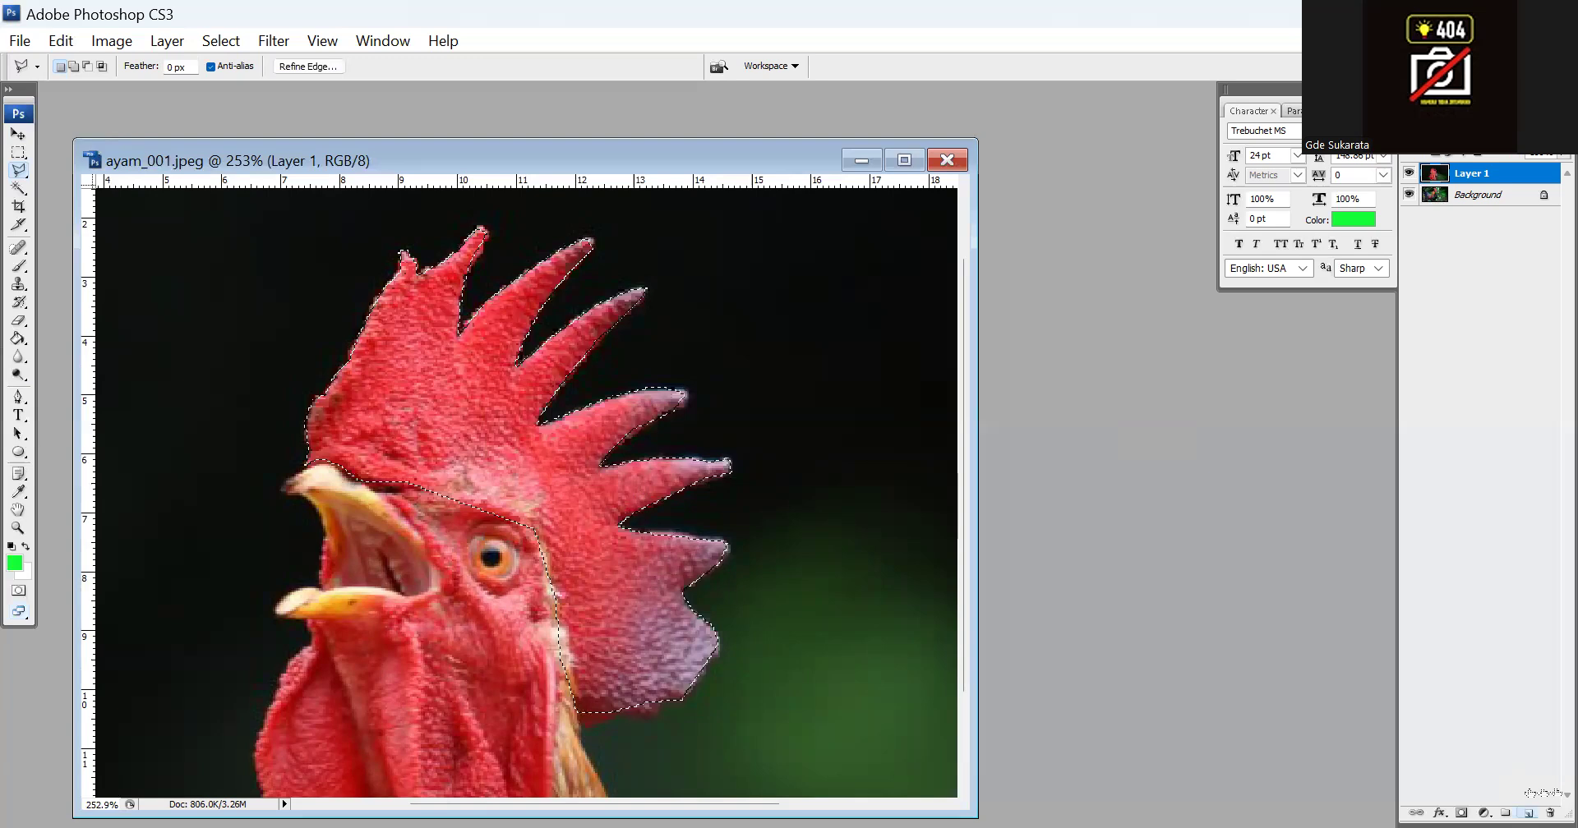
Copy the selected comb onto a new layer and hide Layer 1, which holds the full crowing rooster photo
{"action": "left_click", "coordinate": [1528, 812]}
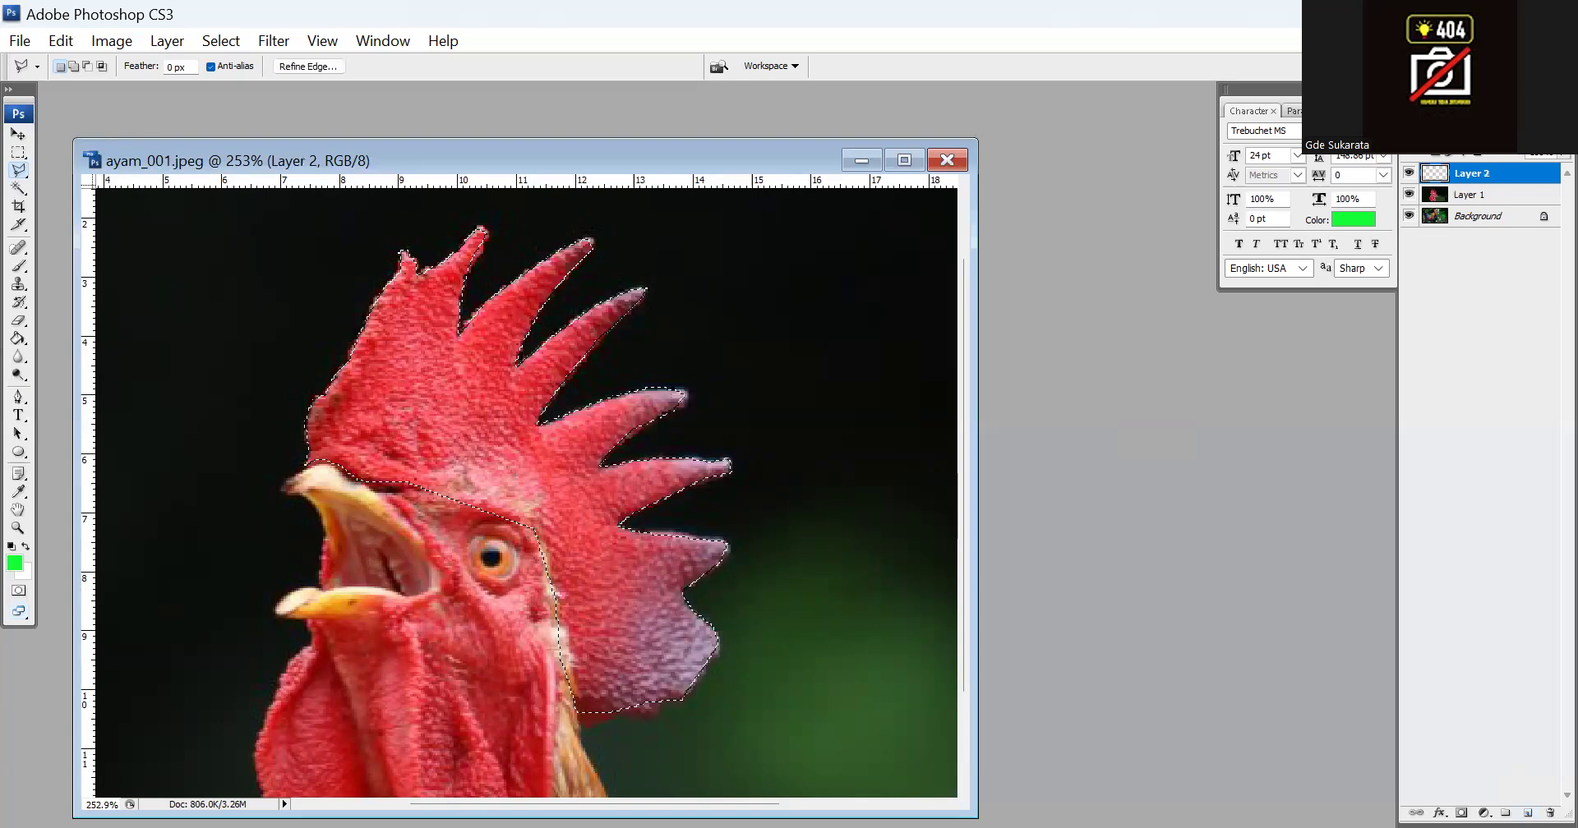
{"action": "key", "text": "ctrl+v"}
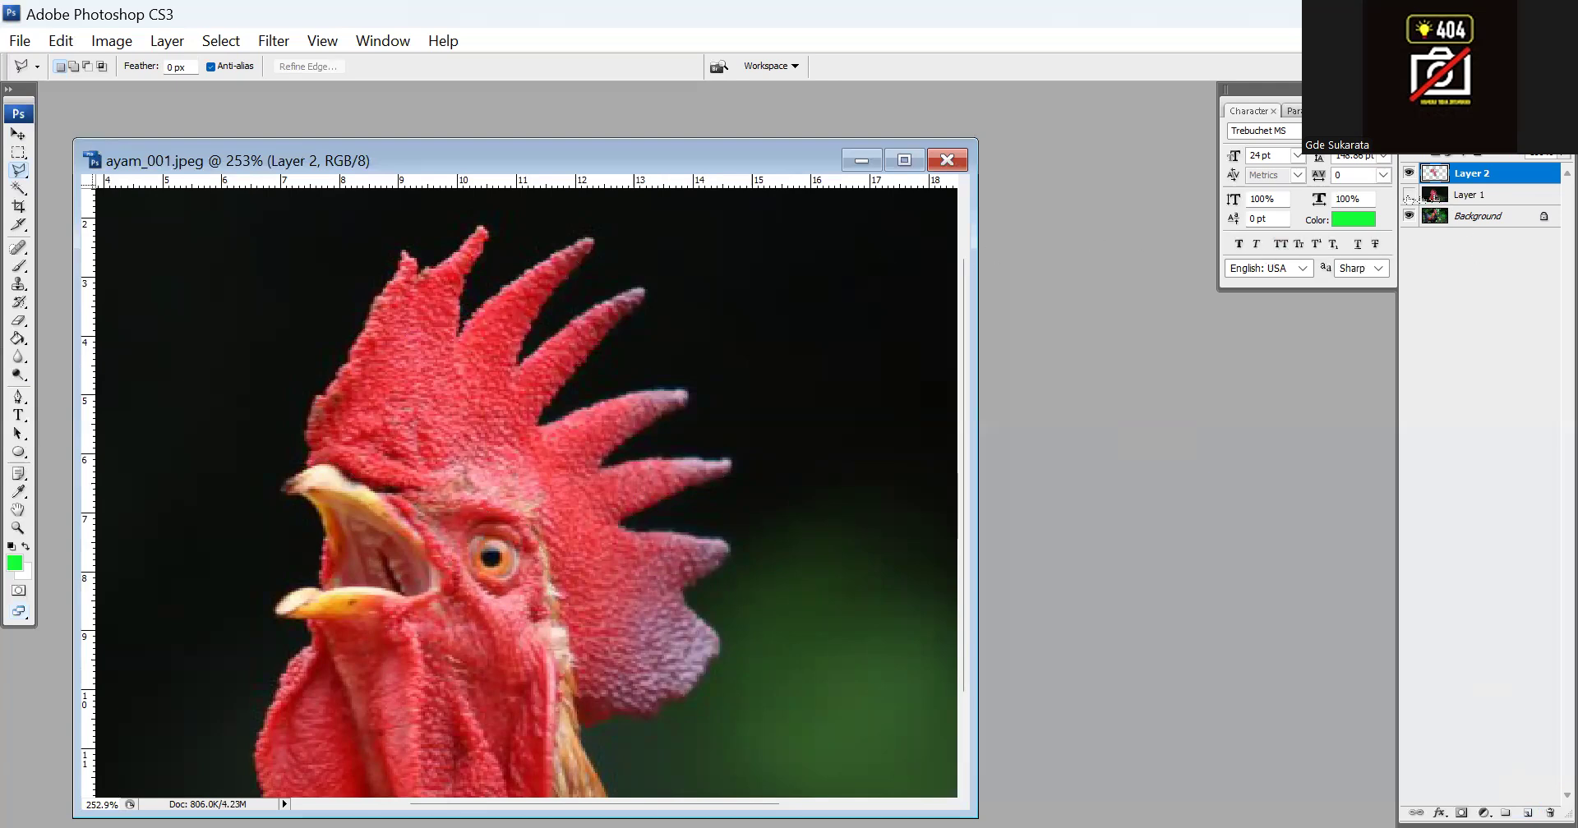
{"action": "left_click", "coordinate": [1408, 195]}
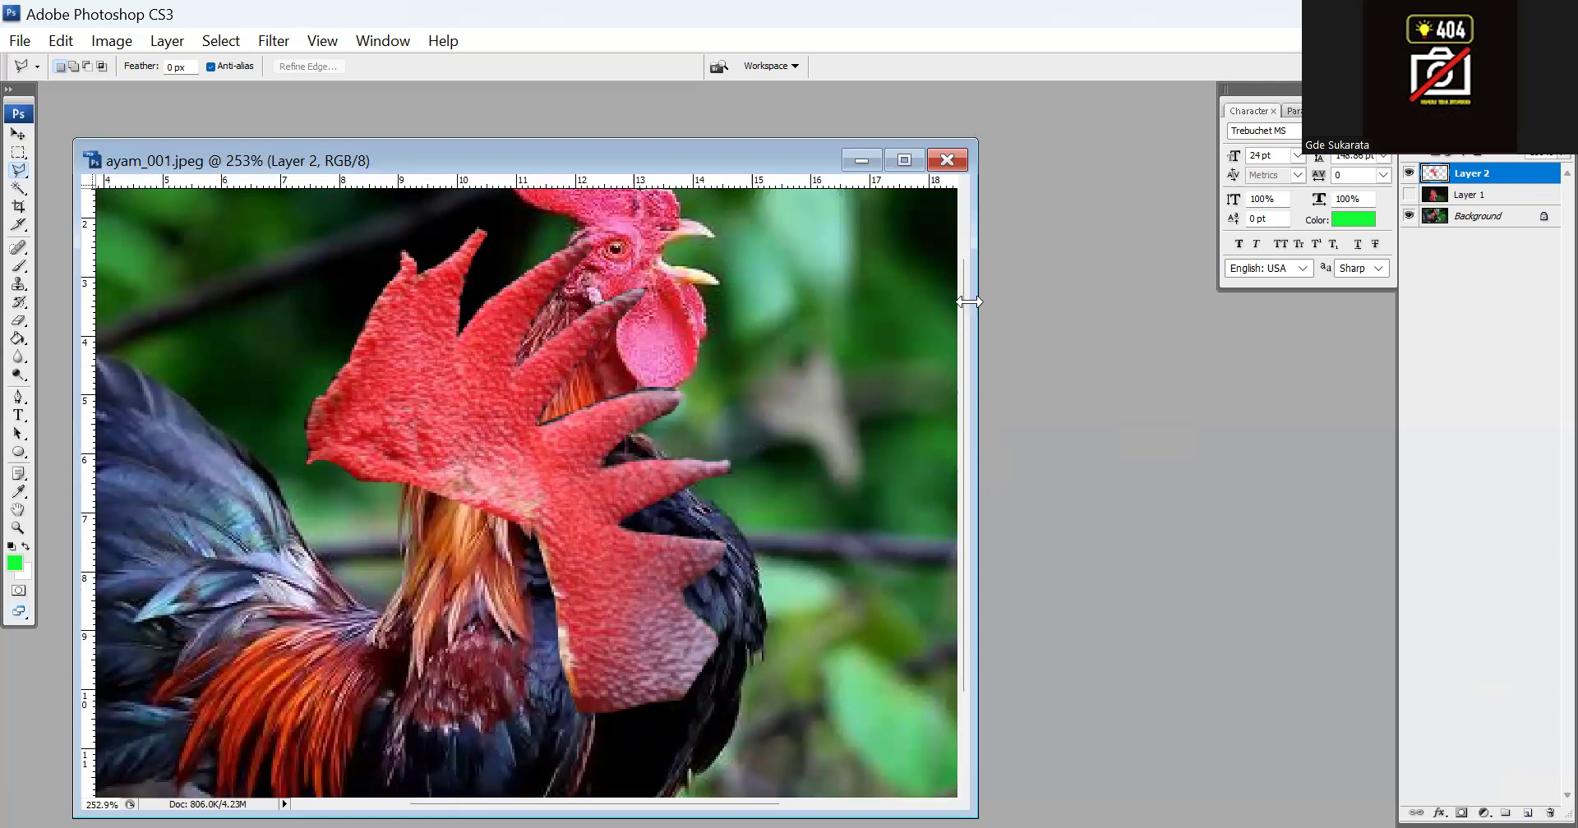
Rename the layer holding the comb cutout as "jengger"
{"action": "scroll", "coordinate": [801, 459], "scroll_direction": "up", "scroll_amount": 3}
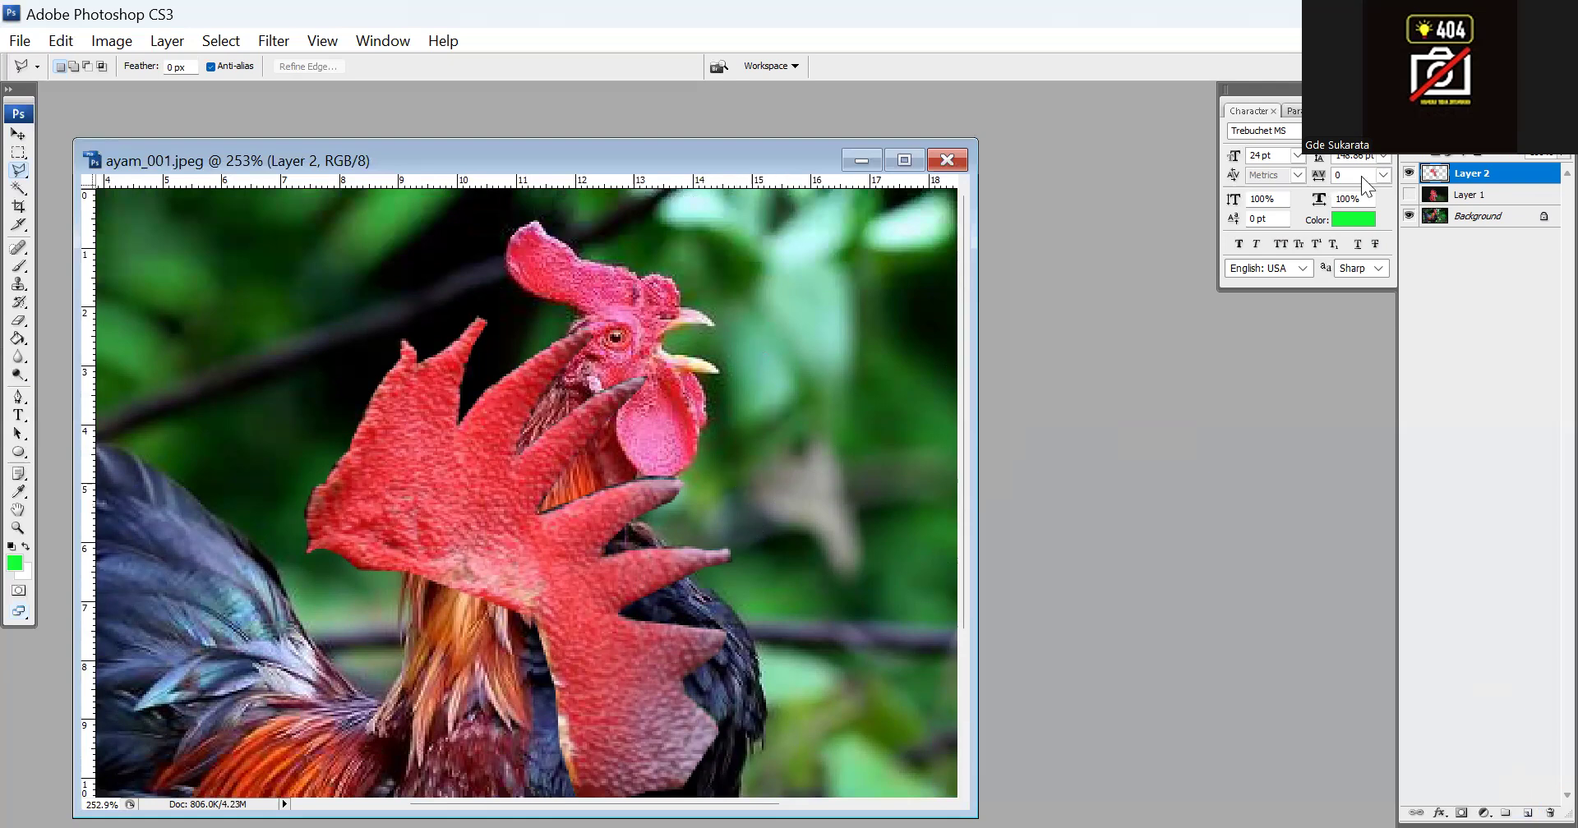
{"action": "double_click", "coordinate": [1469, 175]}
{"action": "type", "text": "jengger"}
{"action": "key", "text": "Return"}
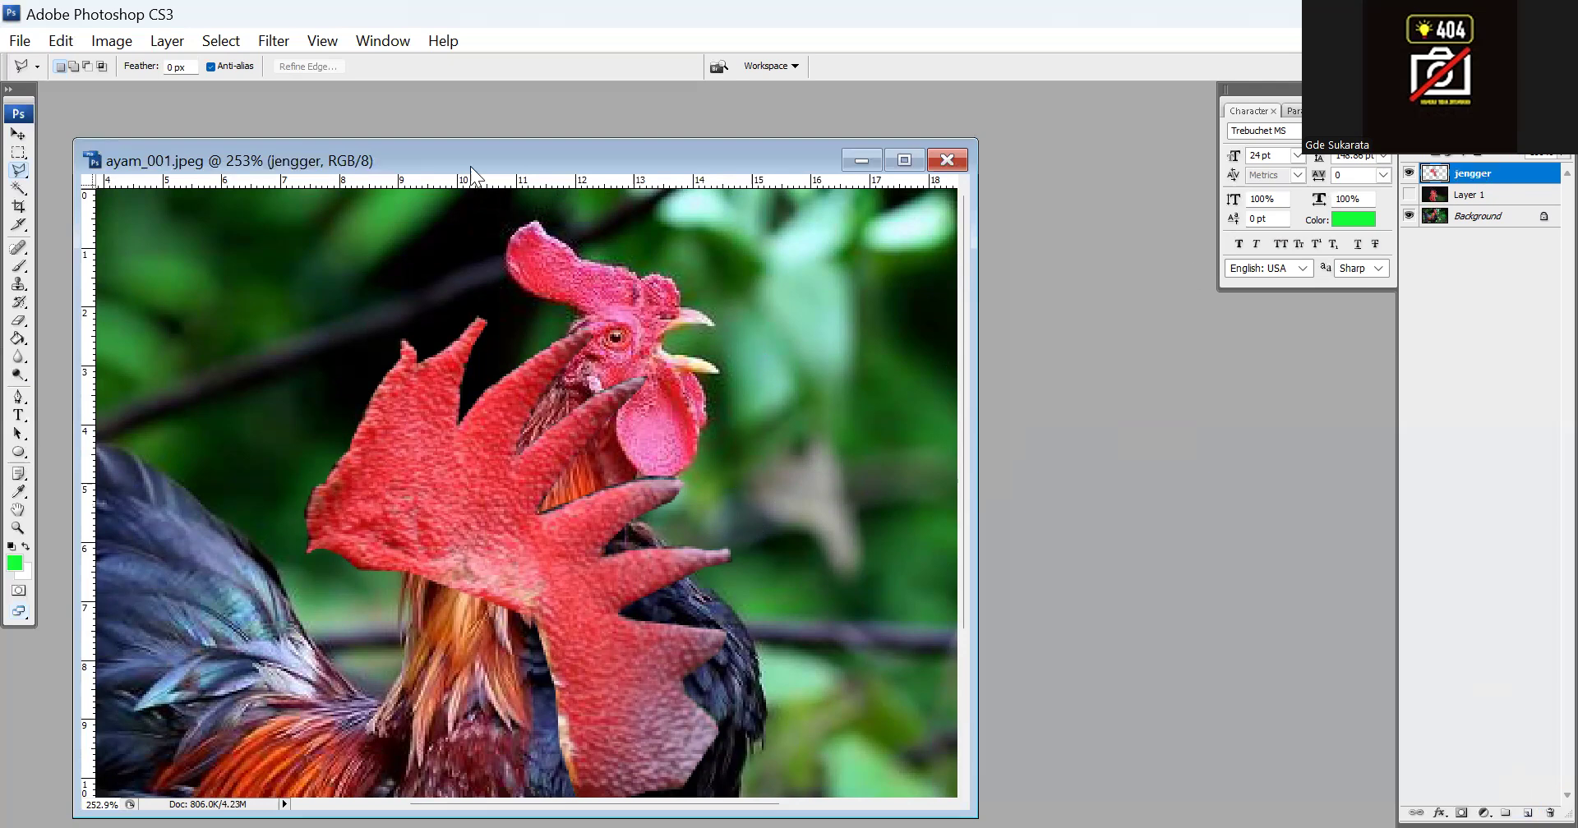
Save the document to the Desktop as ayam_001_modif in Photoshop PSD format, with Maximize Compatibility on
{"action": "left_click", "coordinate": [20, 40]}
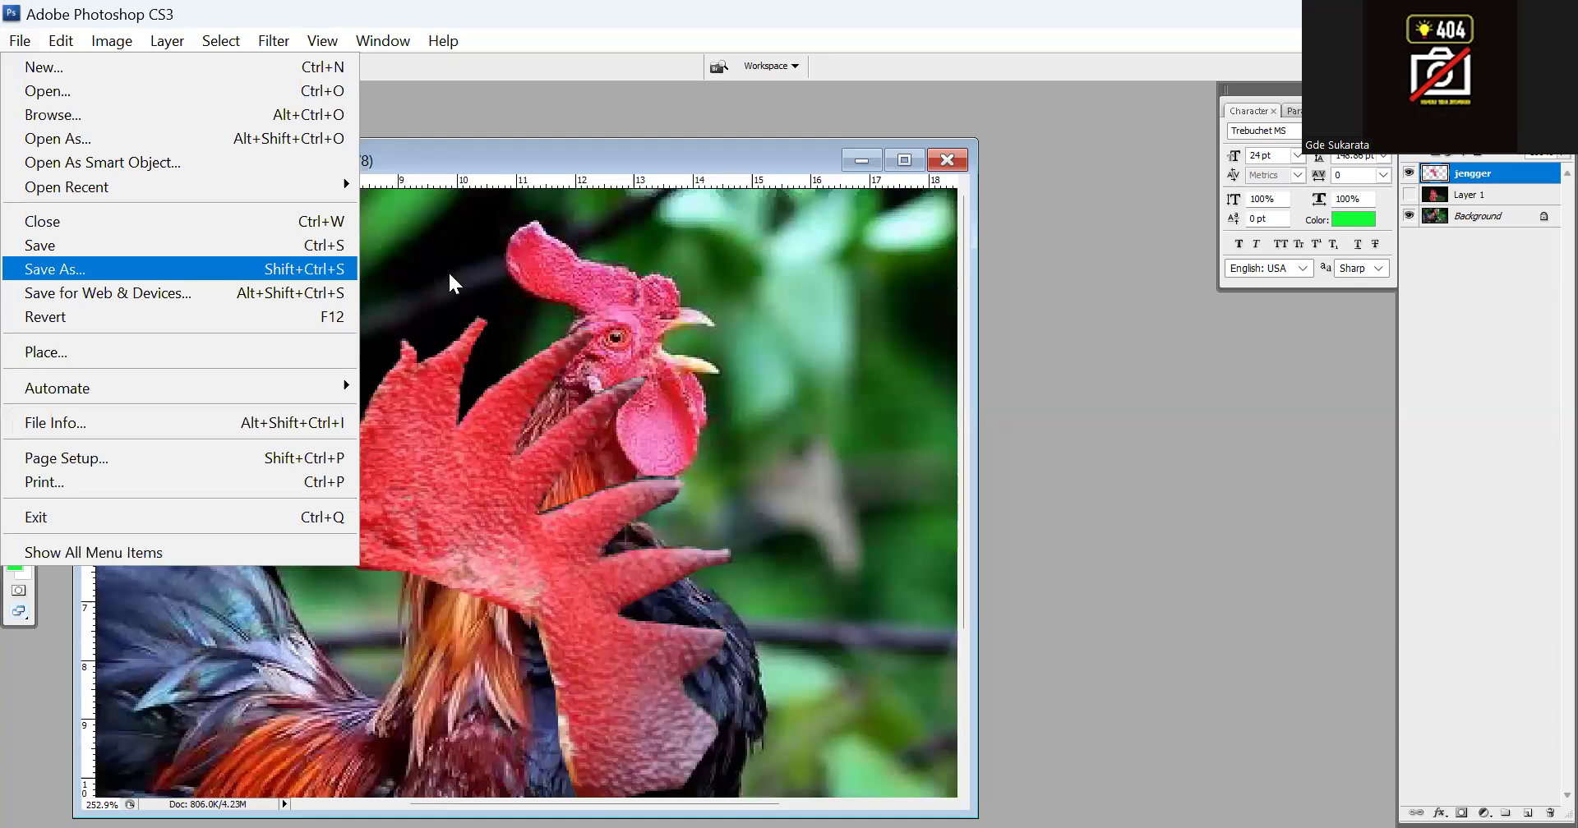
{"action": "left_click", "coordinate": [167, 269]}
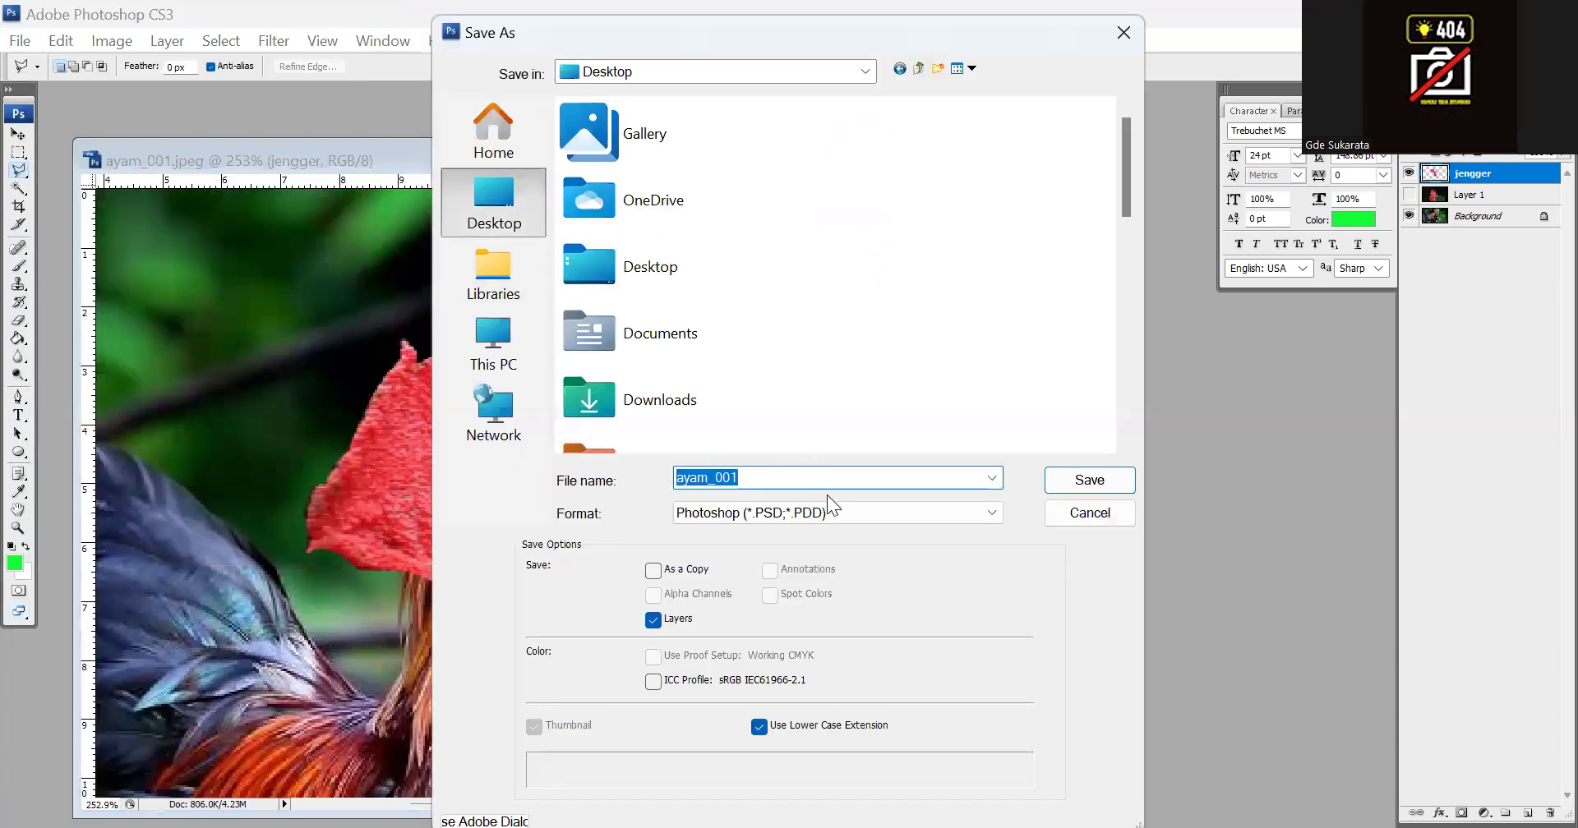
{"action": "left_click", "coordinate": [801, 476]}
{"action": "type", "text": "_modif"}
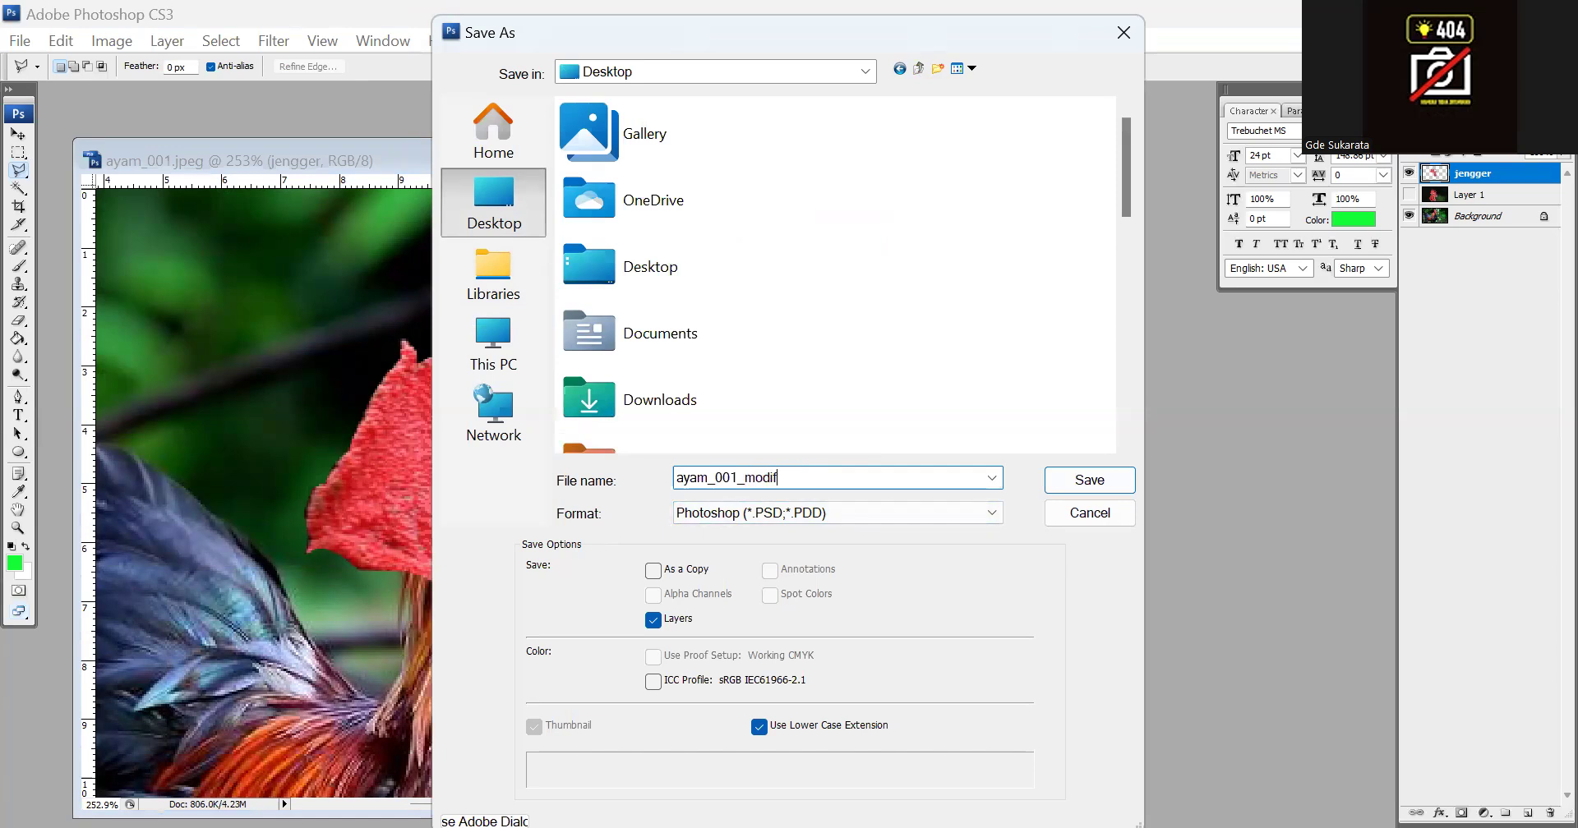
{"action": "key", "text": "Return"}
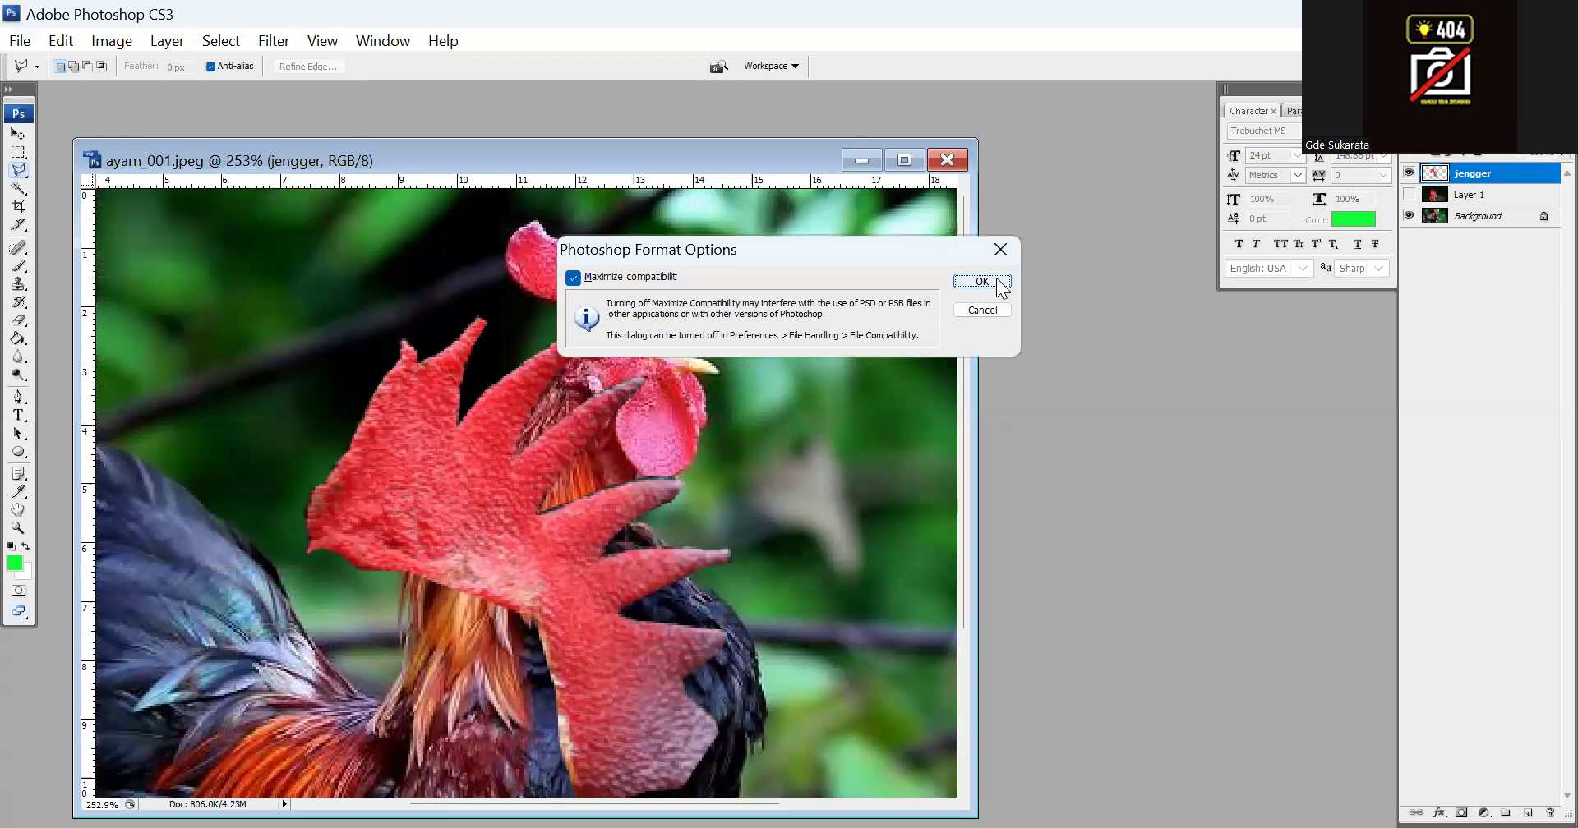
{"action": "left_click", "coordinate": [997, 281]}
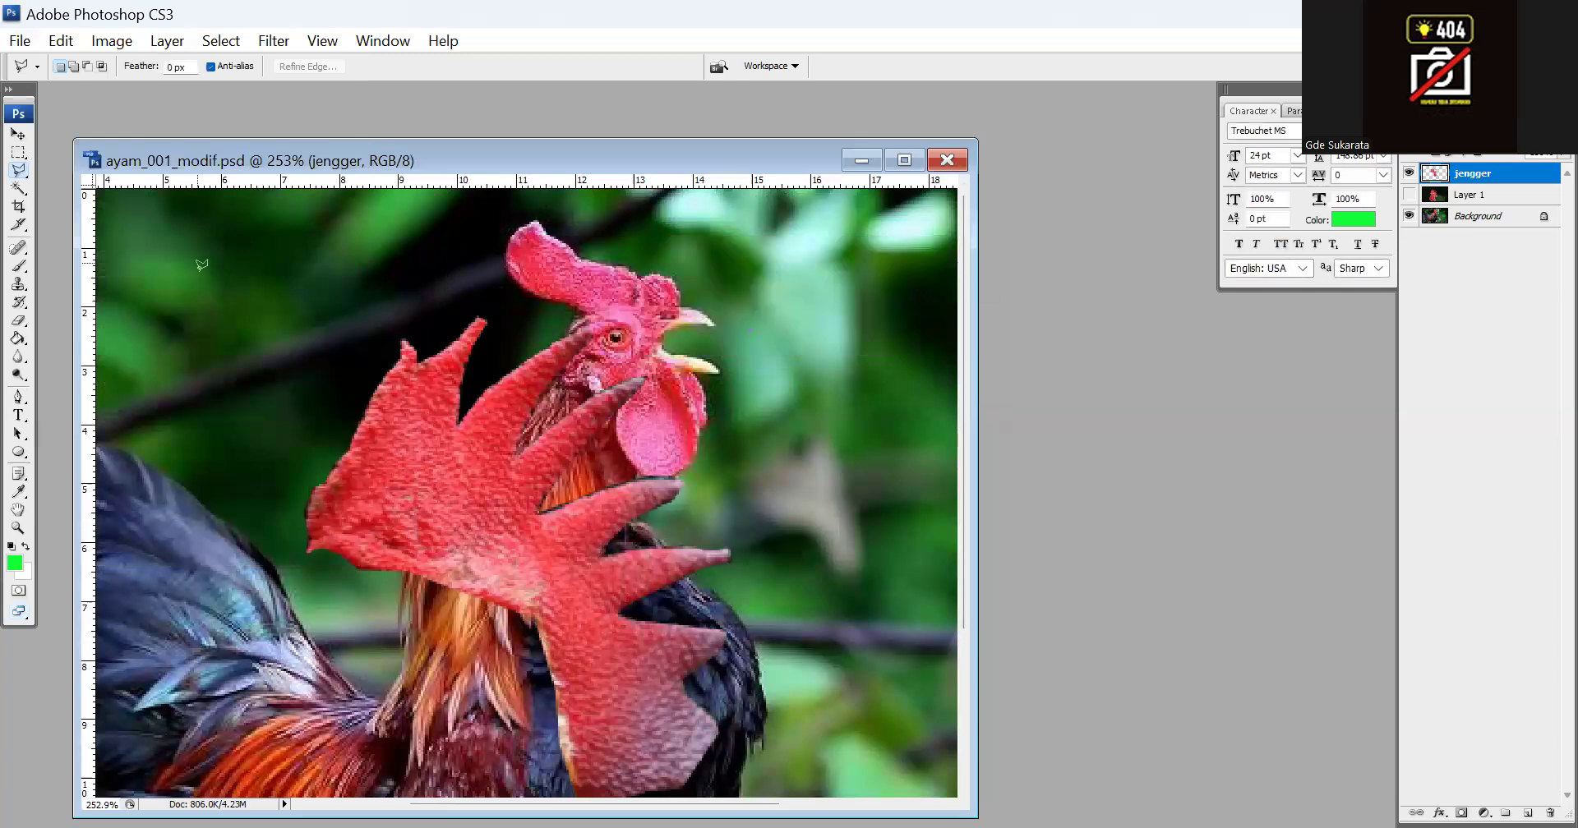
Scale the jengger comb proportionally to about 37.8% and place it in front of the rooster's beak
{"action": "left_click", "coordinate": [18, 134]}
{"action": "left_click_drag", "start_coordinate": [551, 485], "coordinate": [594, 416]}
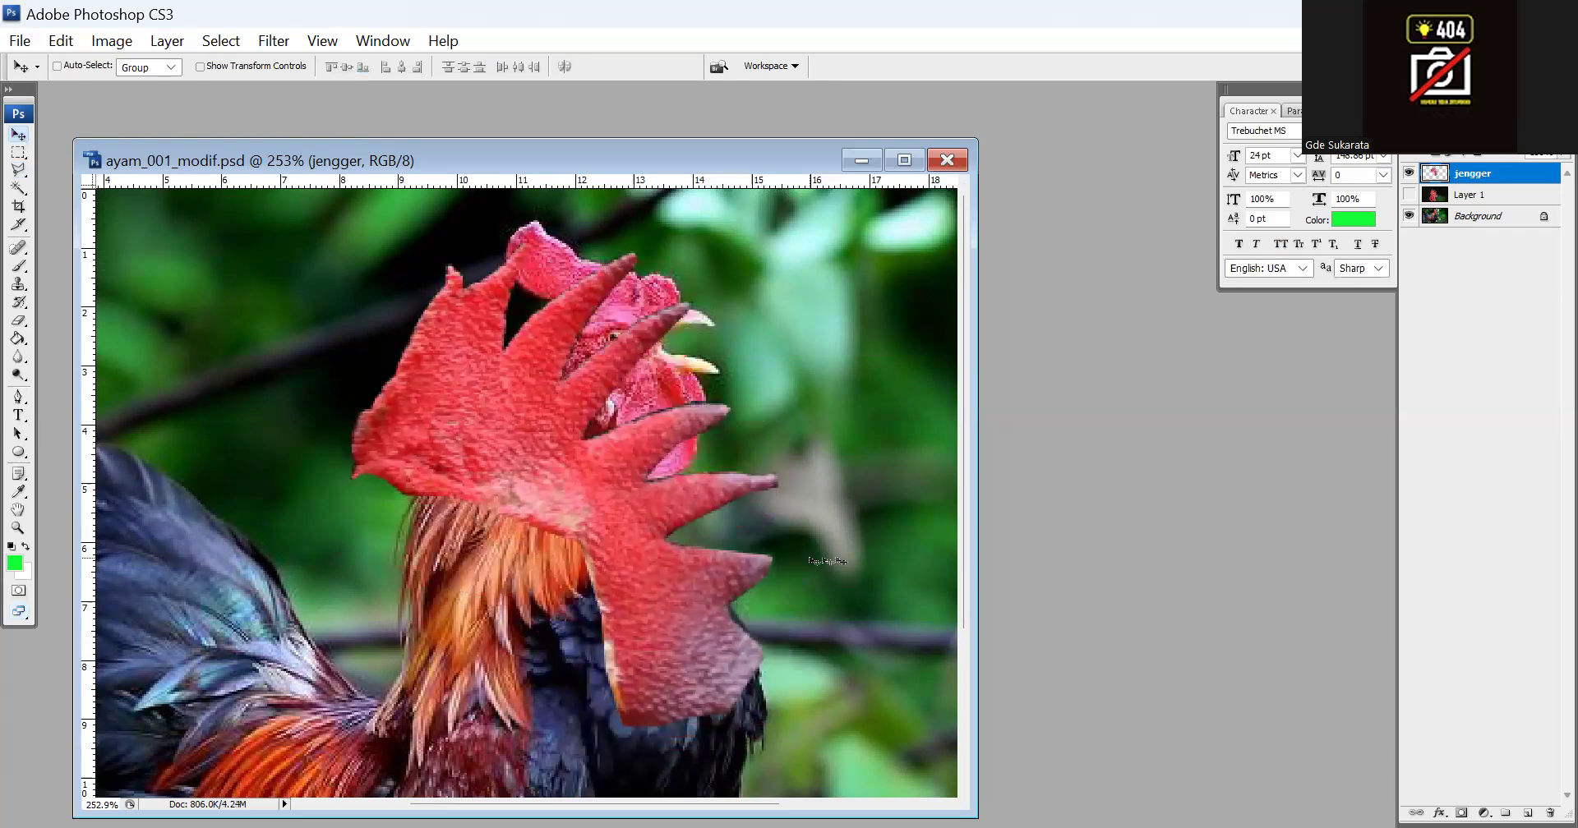
{"action": "key", "text": "ctrl+t"}
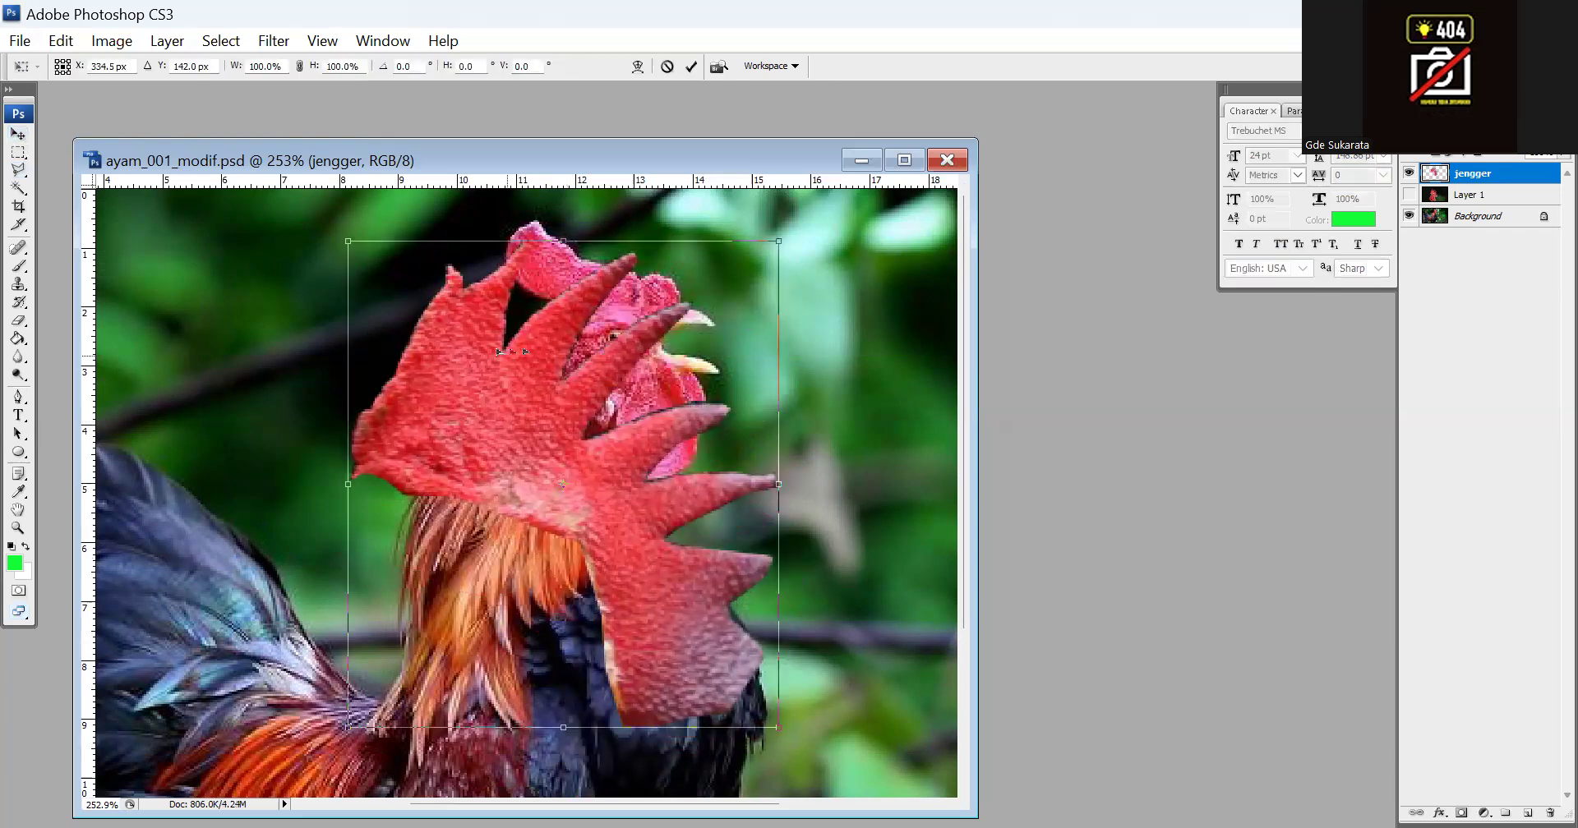
{"action": "left_click_drag", "start_coordinate": [349, 241], "coordinate": [670, 604]}
{"action": "left_click_drag", "start_coordinate": [748, 687], "coordinate": [878, 523]}
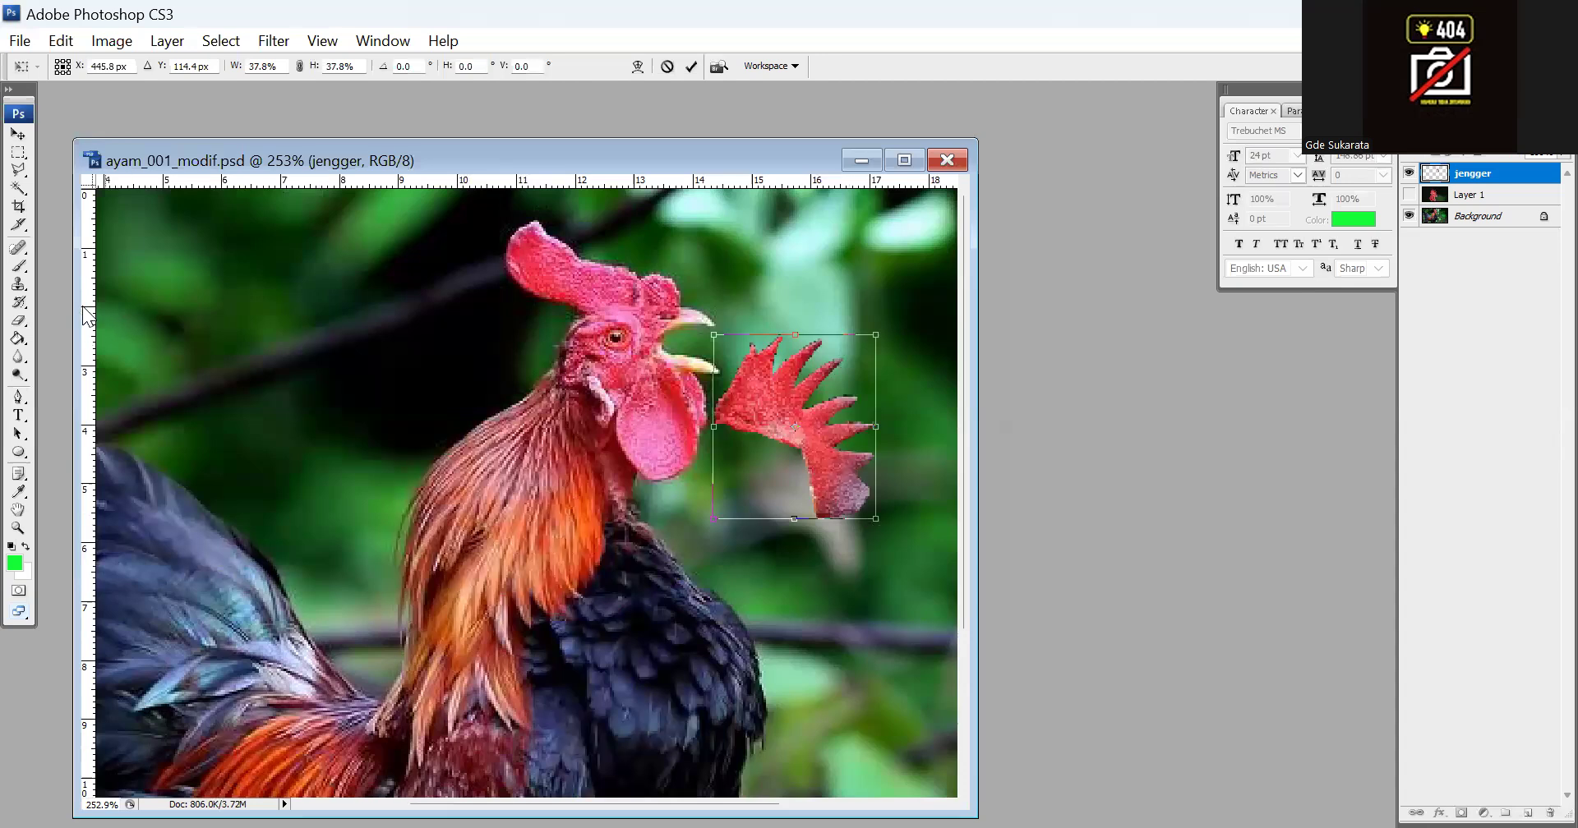
Place vertical guides at both side edges of the comb and mirror it horizontally to fit between them
{"action": "left_click_drag", "start_coordinate": [92, 310], "coordinate": [876, 373]}
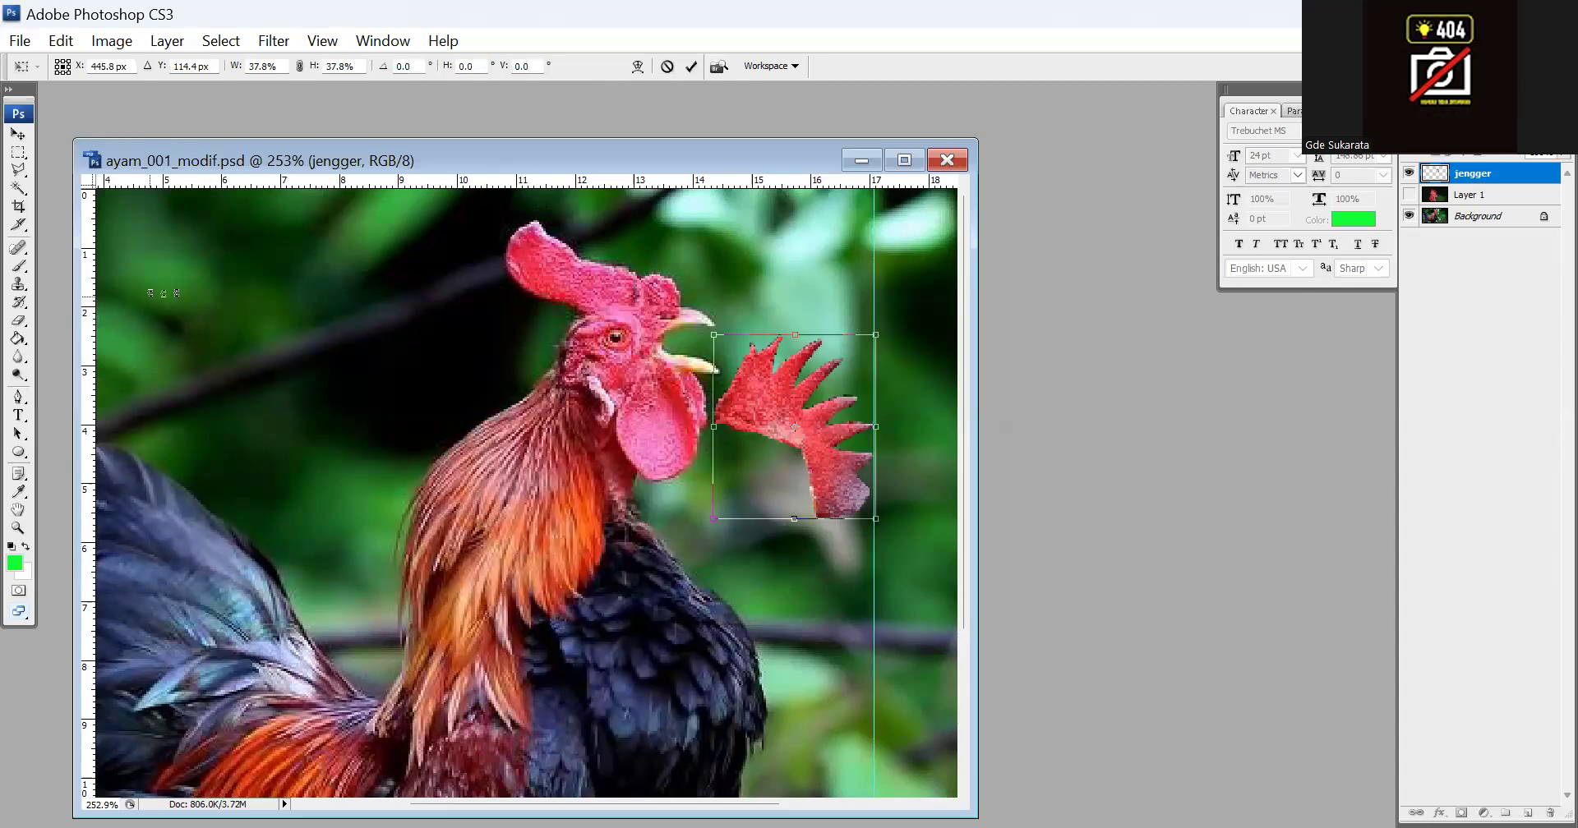
{"action": "left_click_drag", "start_coordinate": [92, 292], "coordinate": [712, 370]}
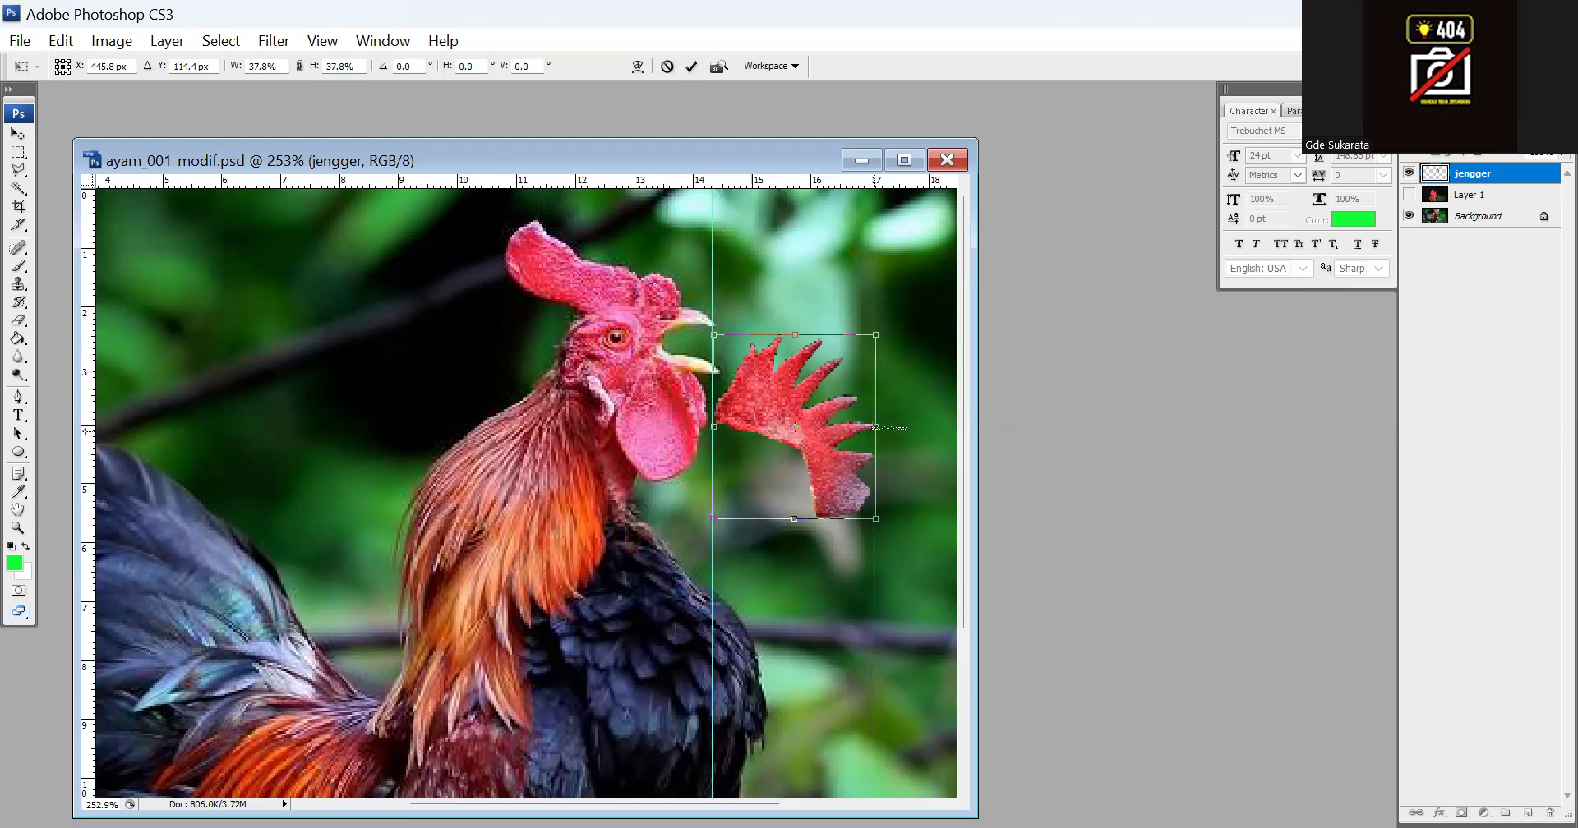
{"action": "left_click_drag", "start_coordinate": [876, 427], "coordinate": [837, 398]}
{"action": "left_click_drag", "start_coordinate": [765, 424], "coordinate": [714, 426]}
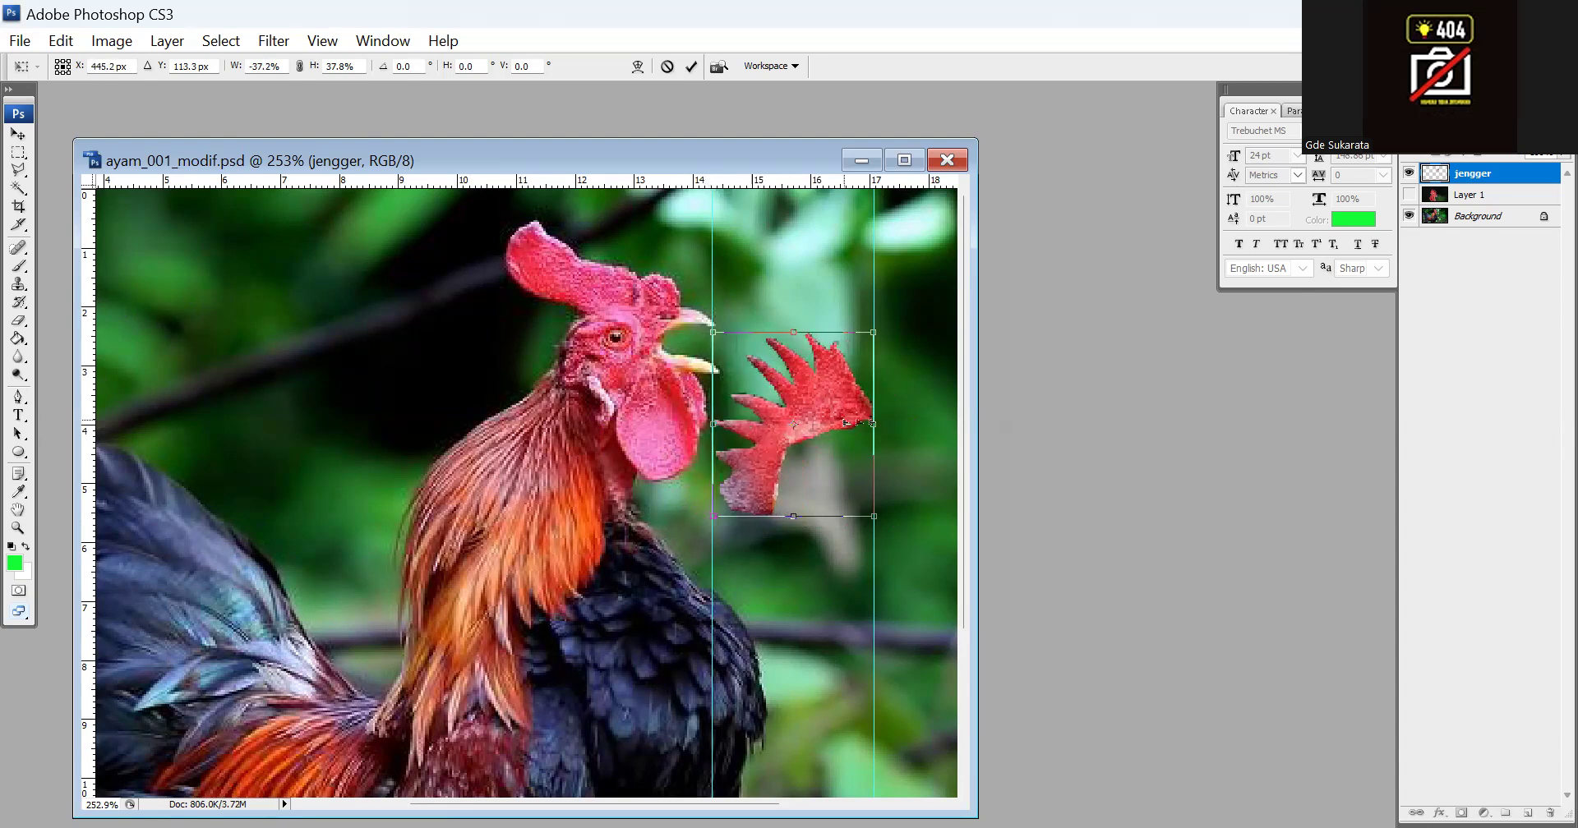
{"action": "key", "text": "Return"}
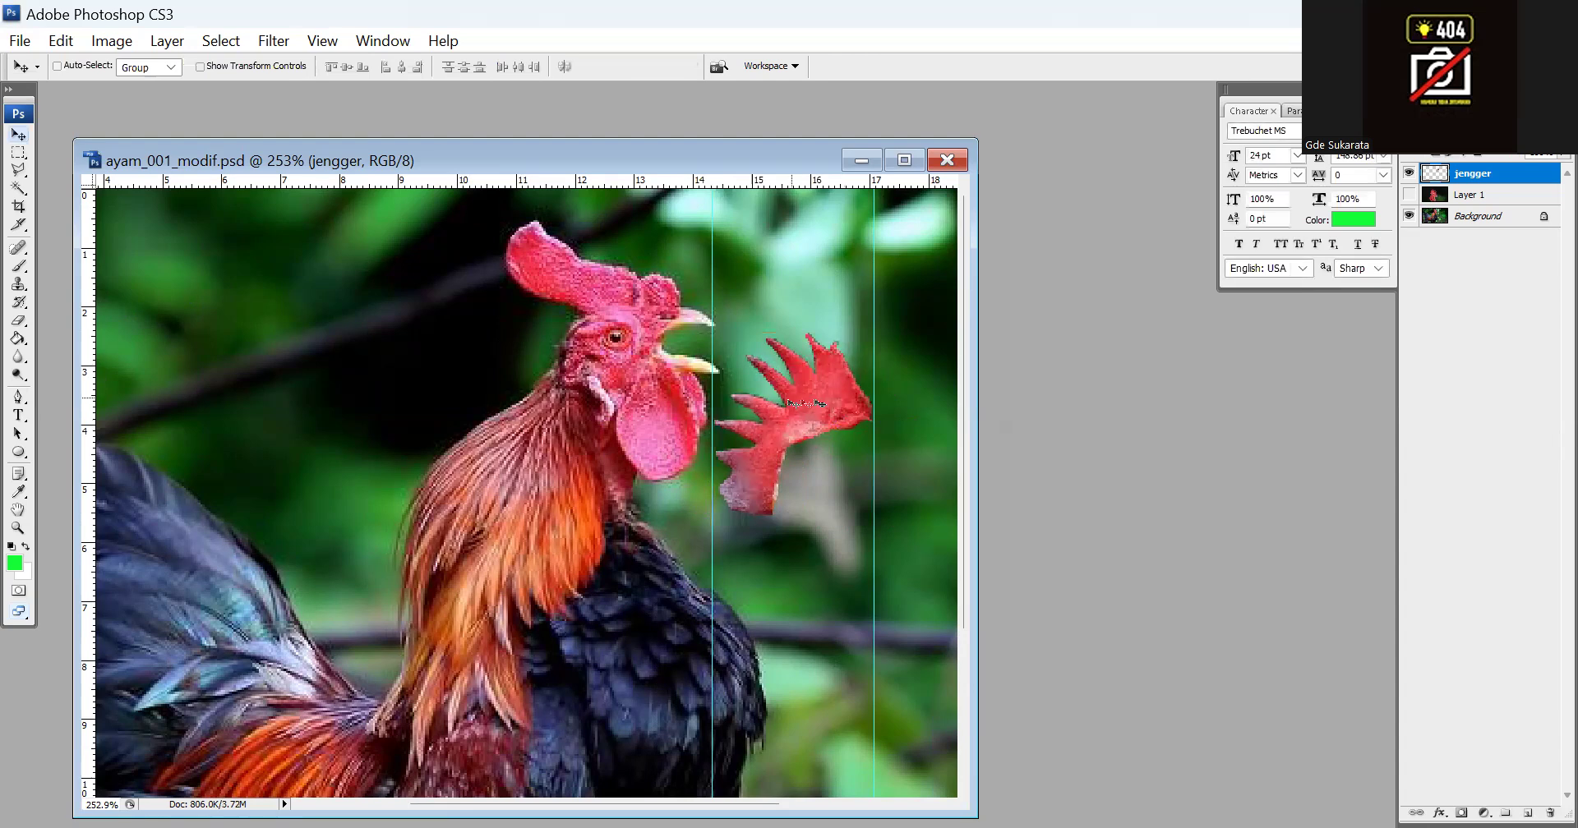
Rotate the mirrored comb clockwise by about 31.6° and move it over the rooster's face with Free Transform
{"action": "key", "text": "ctrl+t"}
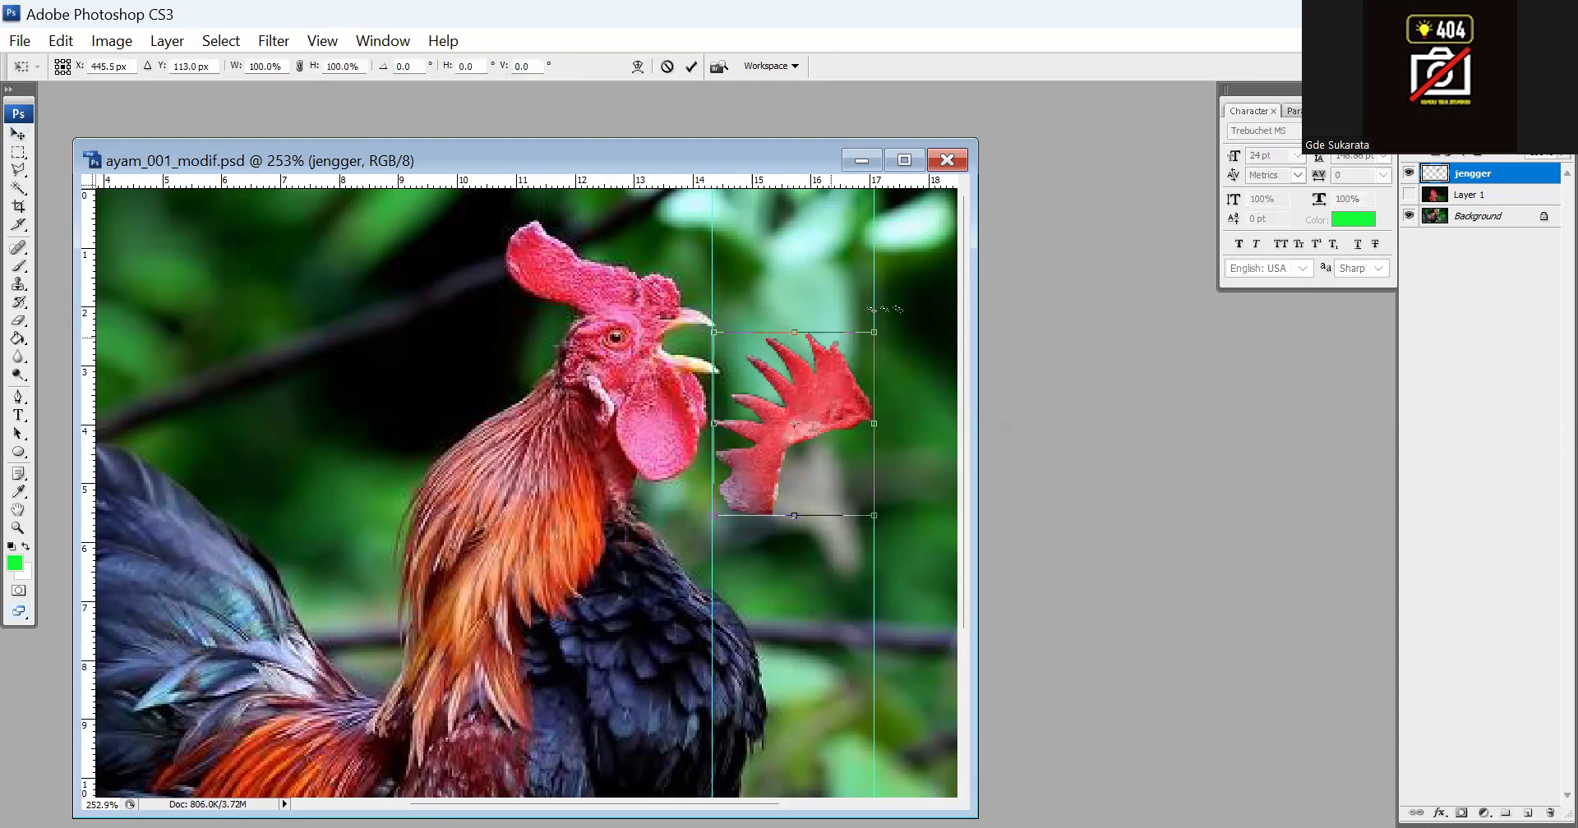
{"action": "left_click_drag", "start_coordinate": [904, 307], "coordinate": [702, 313]}
{"action": "left_click_drag", "start_coordinate": [825, 260], "coordinate": [832, 281]}
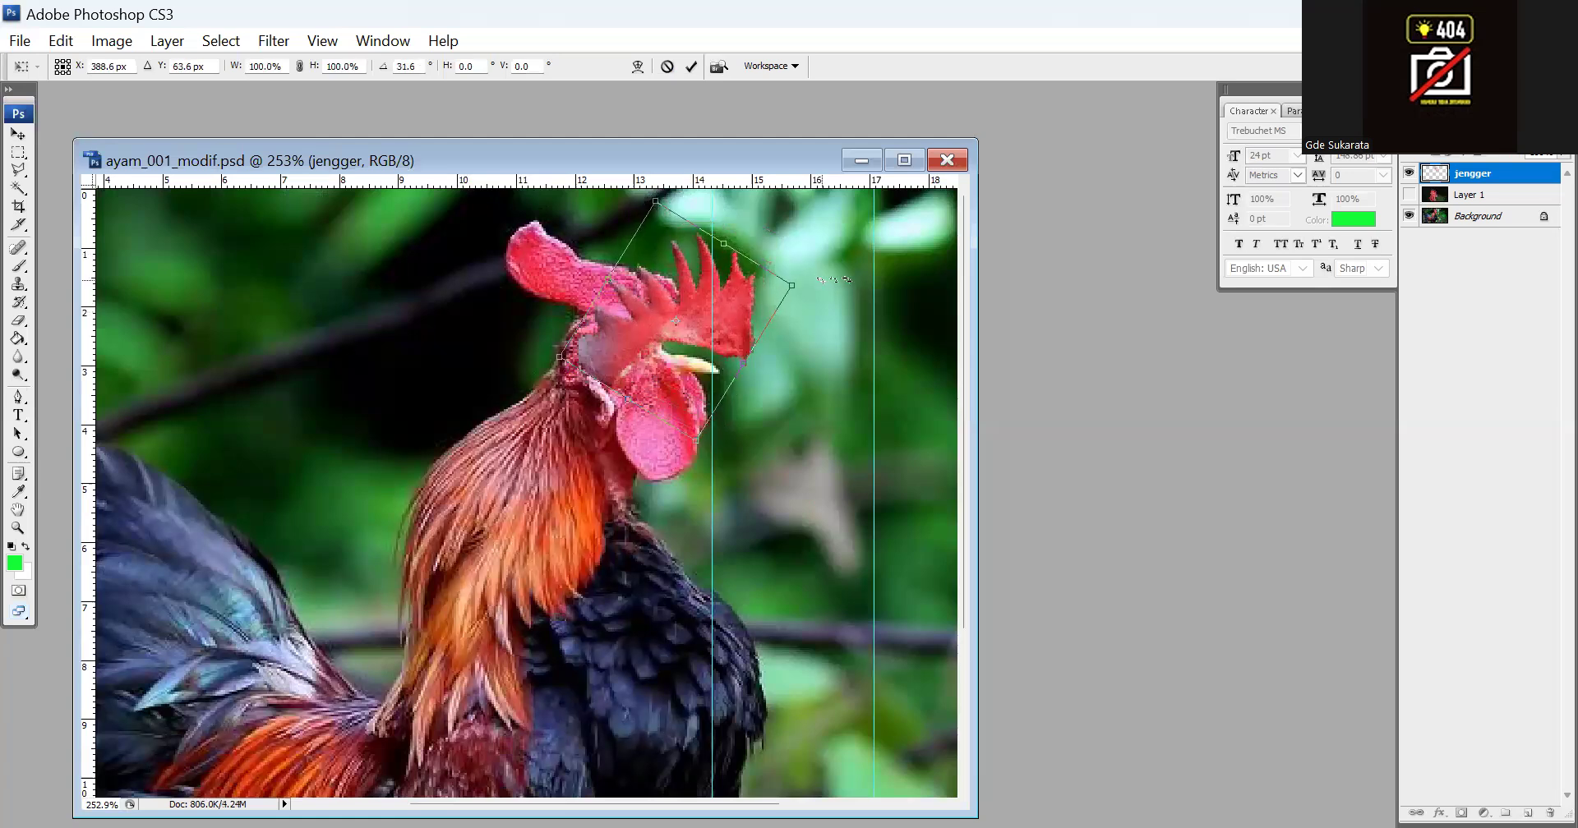
Fit the mirrored comb onto the top of the rooster's head, scale it to 106.7%, and apply the transform
{"action": "left_click_drag", "start_coordinate": [727, 310], "coordinate": [664, 268]}
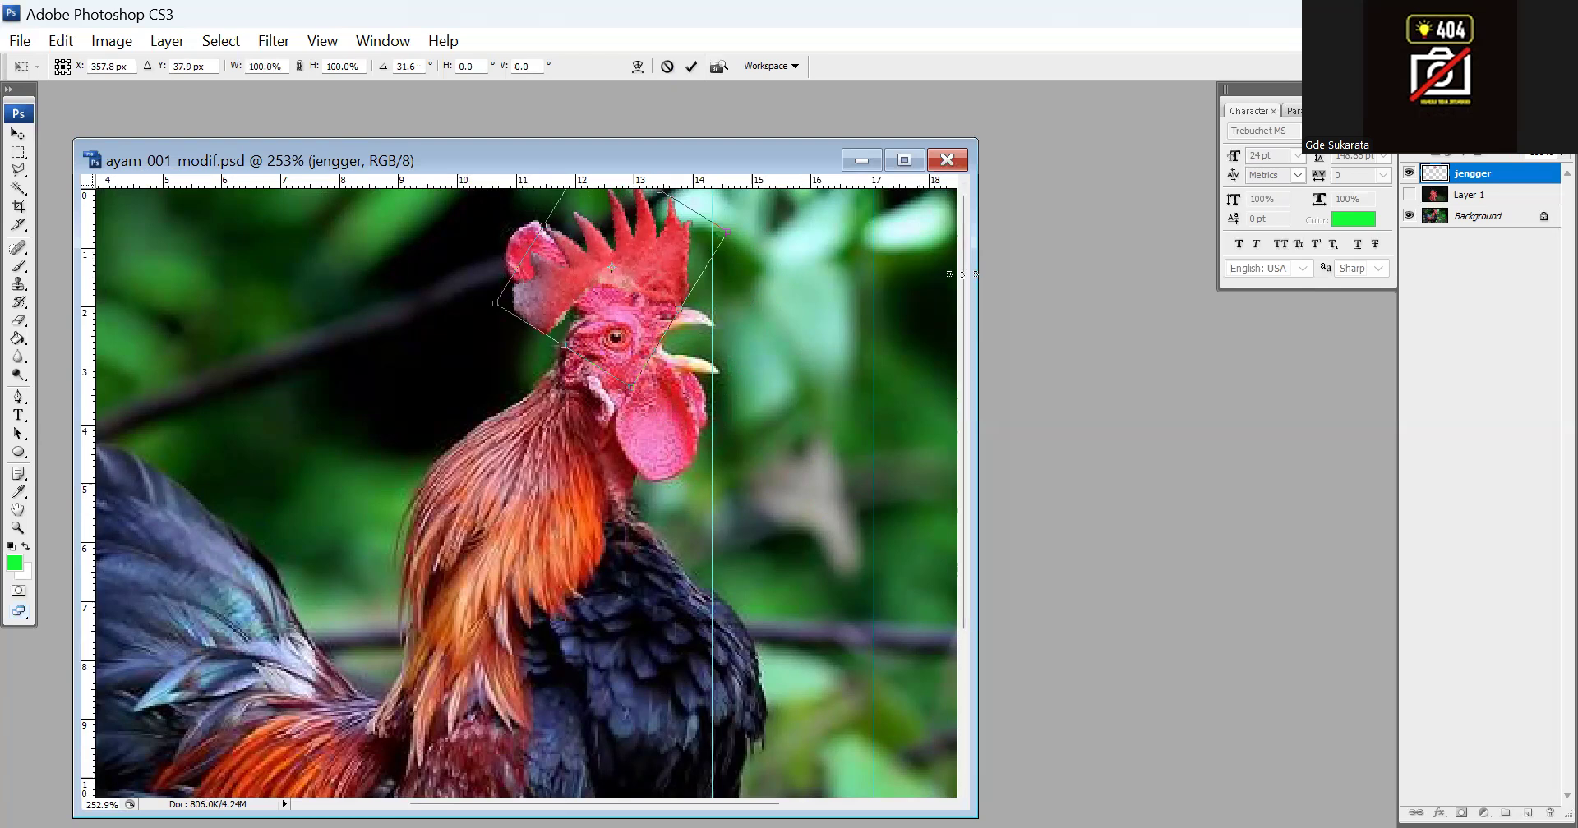
{"action": "left_click_drag", "start_coordinate": [813, 292], "coordinate": [796, 420]}
{"action": "left_click_drag", "start_coordinate": [634, 278], "coordinate": [635, 270]}
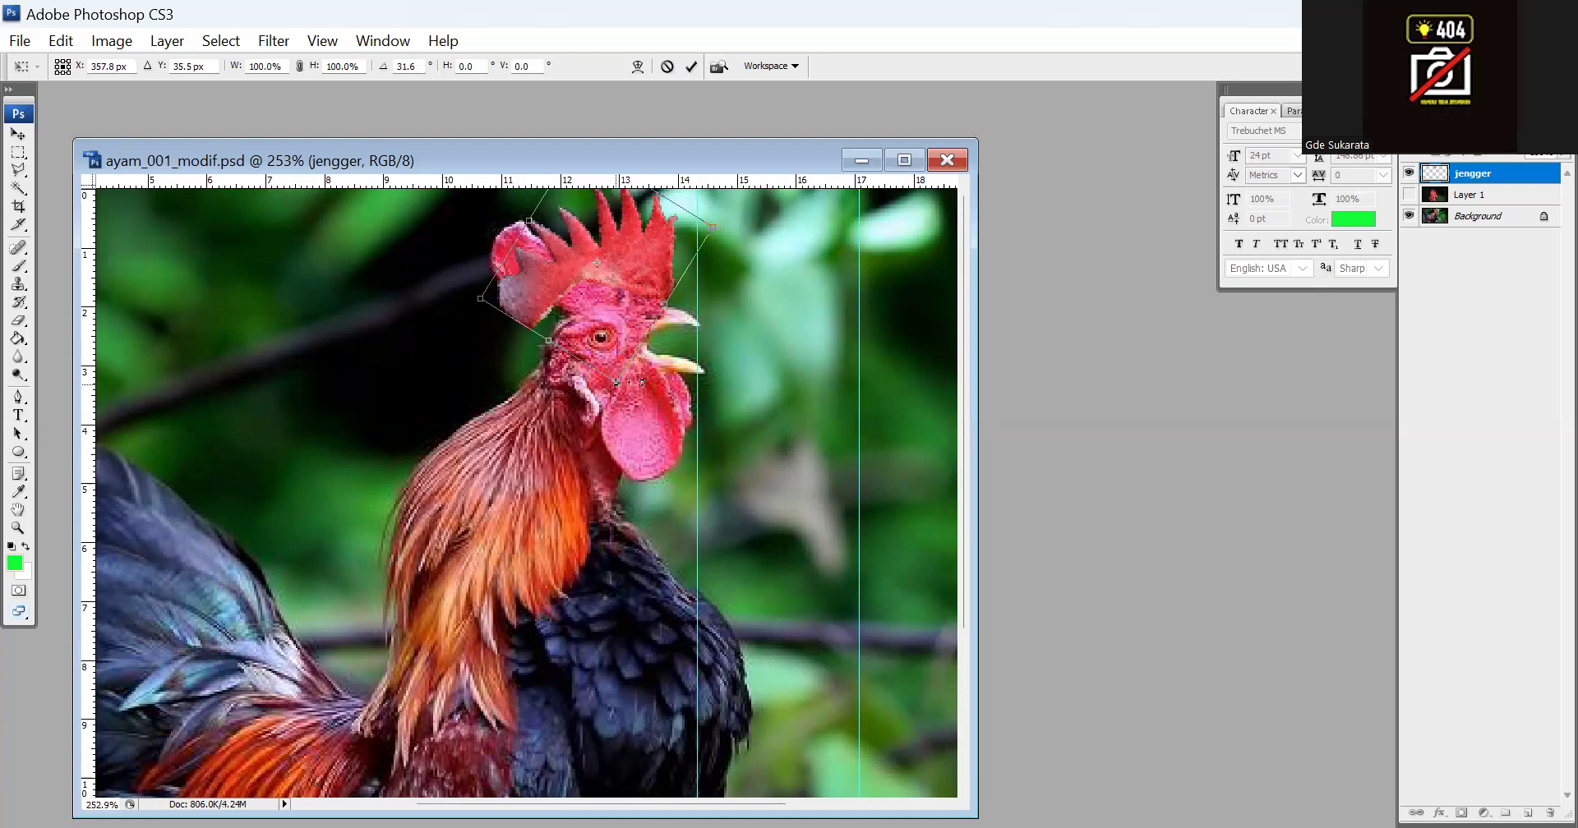
{"action": "left_click_drag", "start_coordinate": [615, 382], "coordinate": [631, 396]}
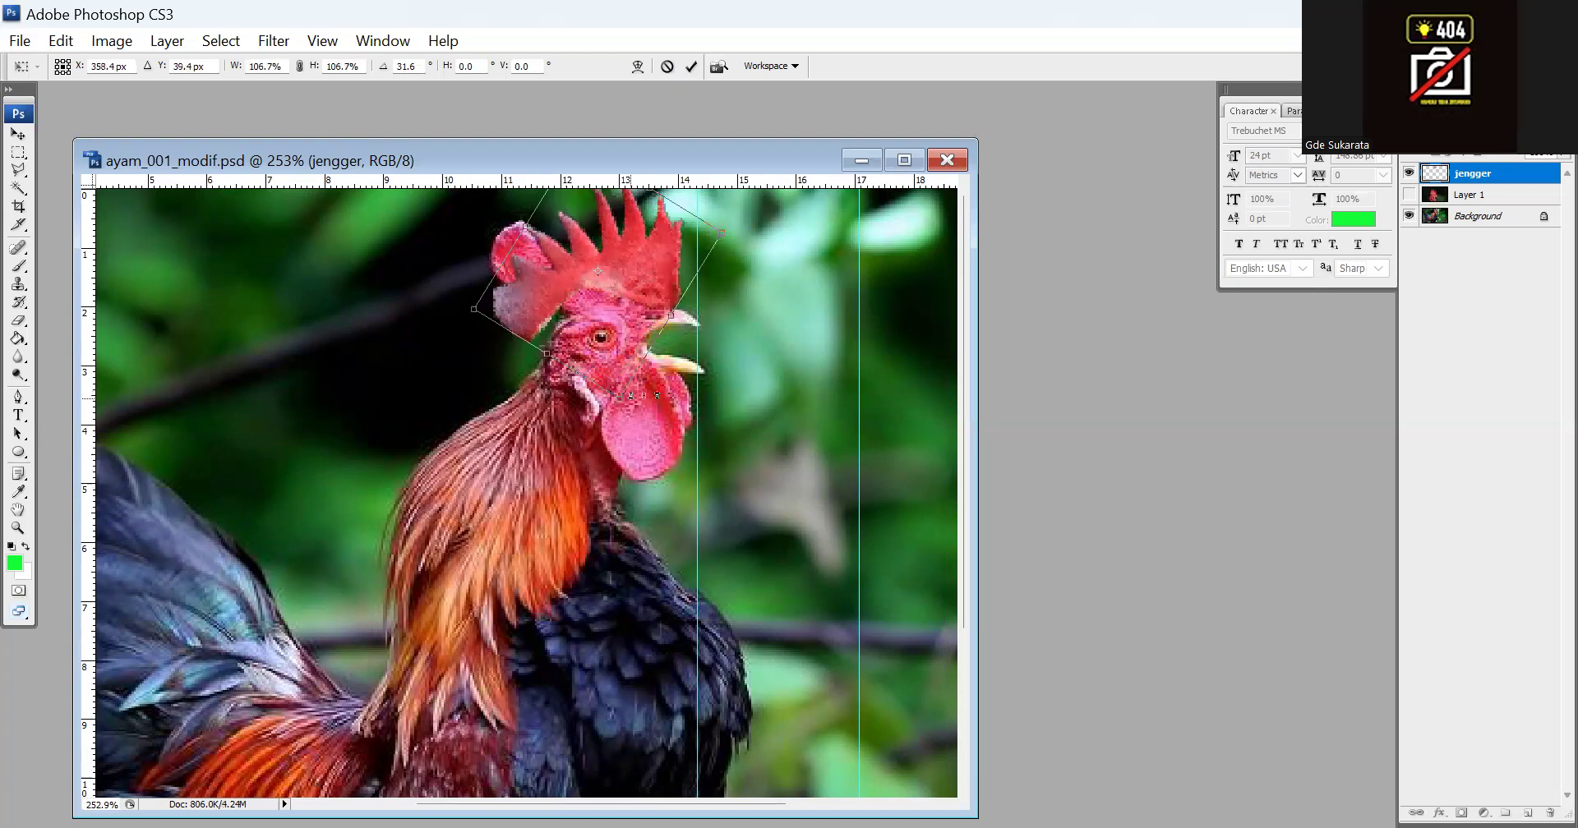
{"action": "left_click_drag", "start_coordinate": [640, 246], "coordinate": [635, 244]}
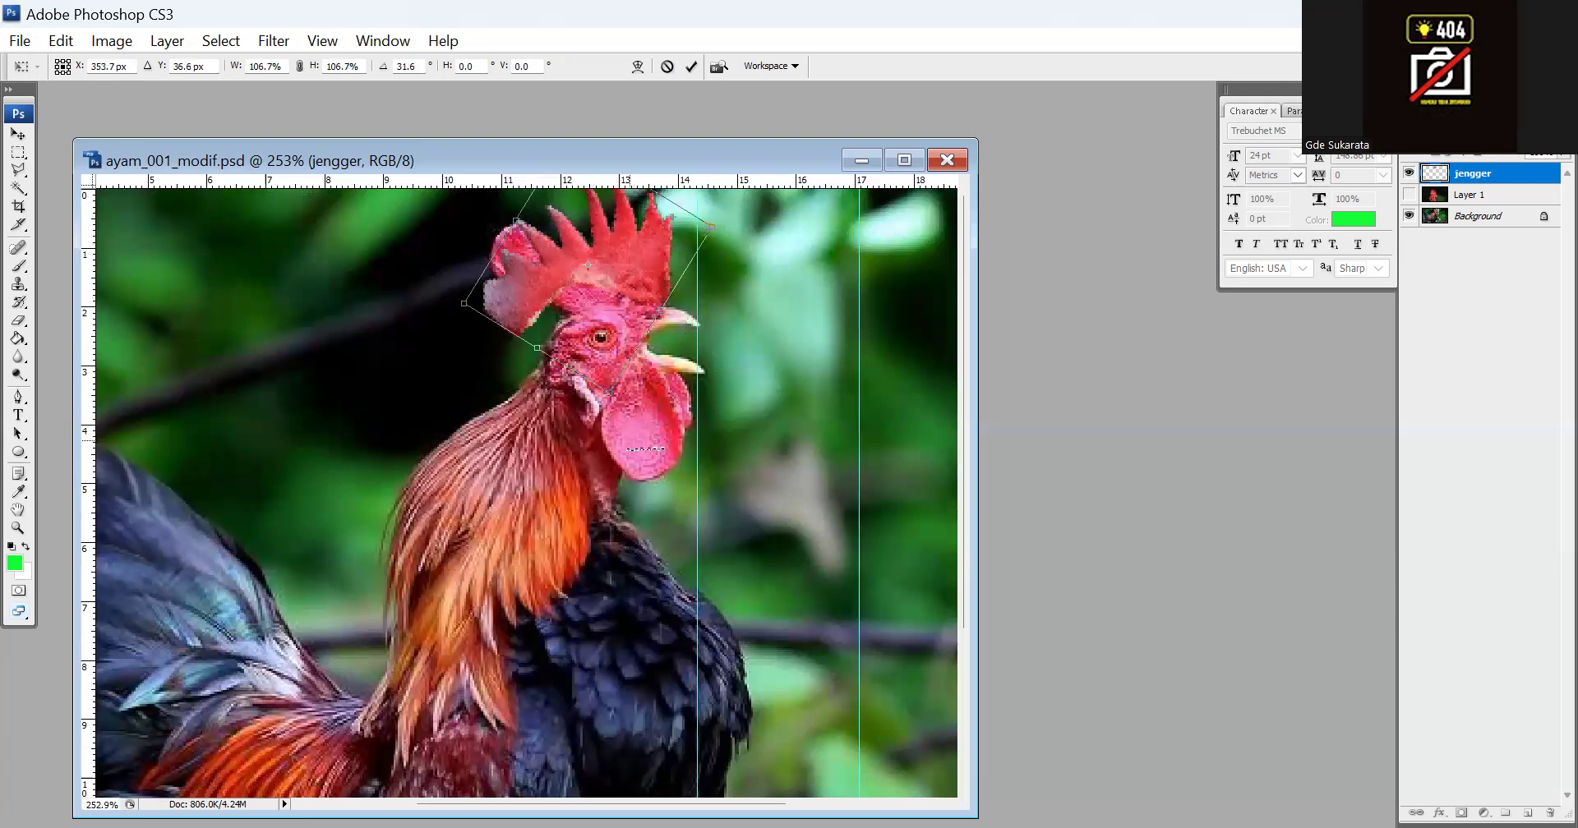
{"action": "double_click", "coordinate": [637, 449]}
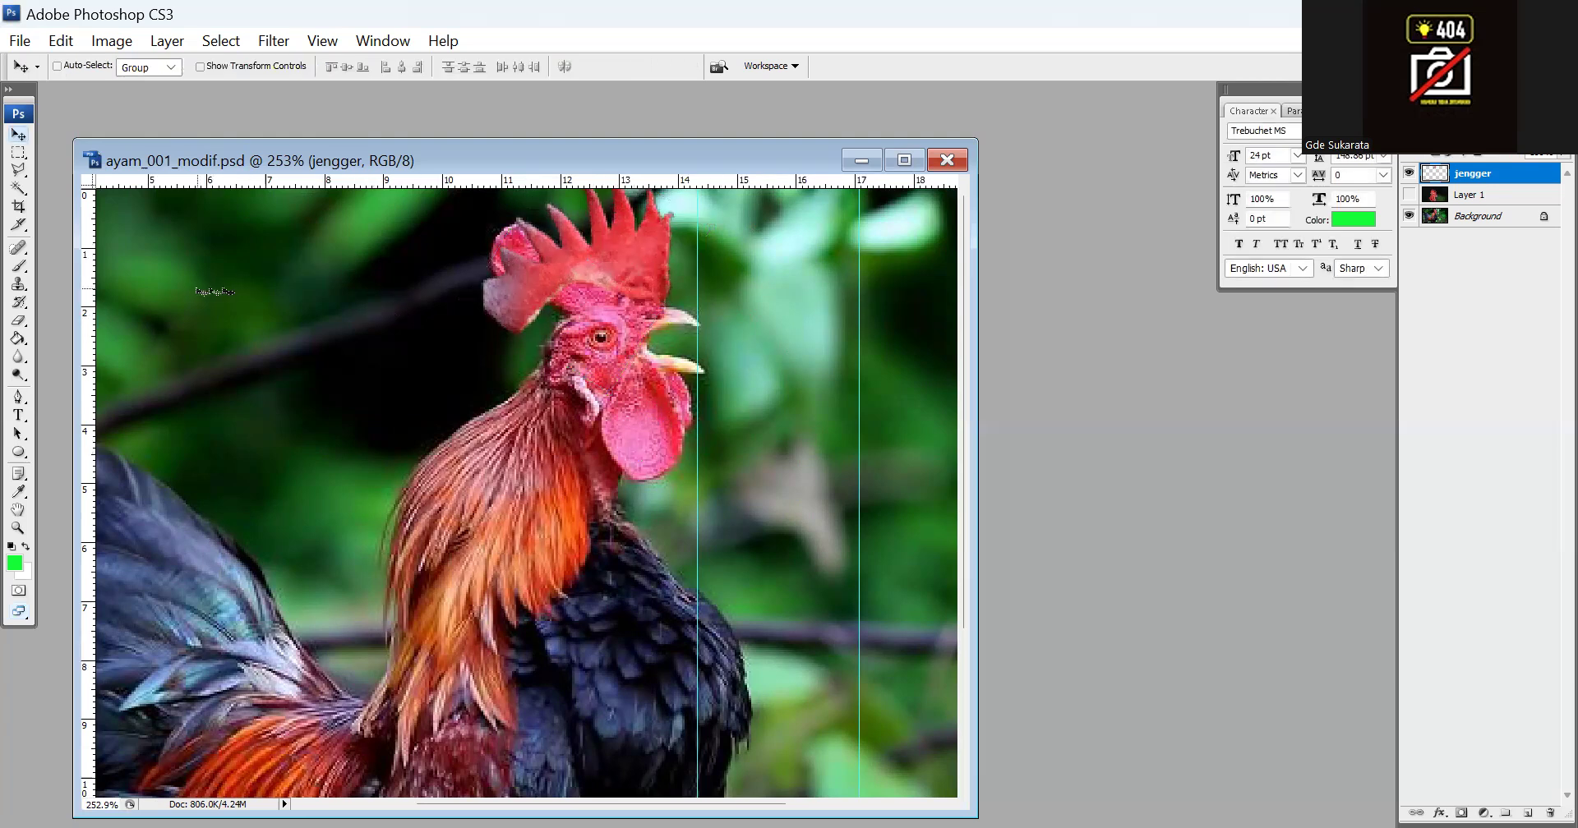
Cut away the overhanging back lobe of the jengger comb with a Polygonal Lasso selection, then deselect
{"action": "left_click", "coordinate": [18, 527]}
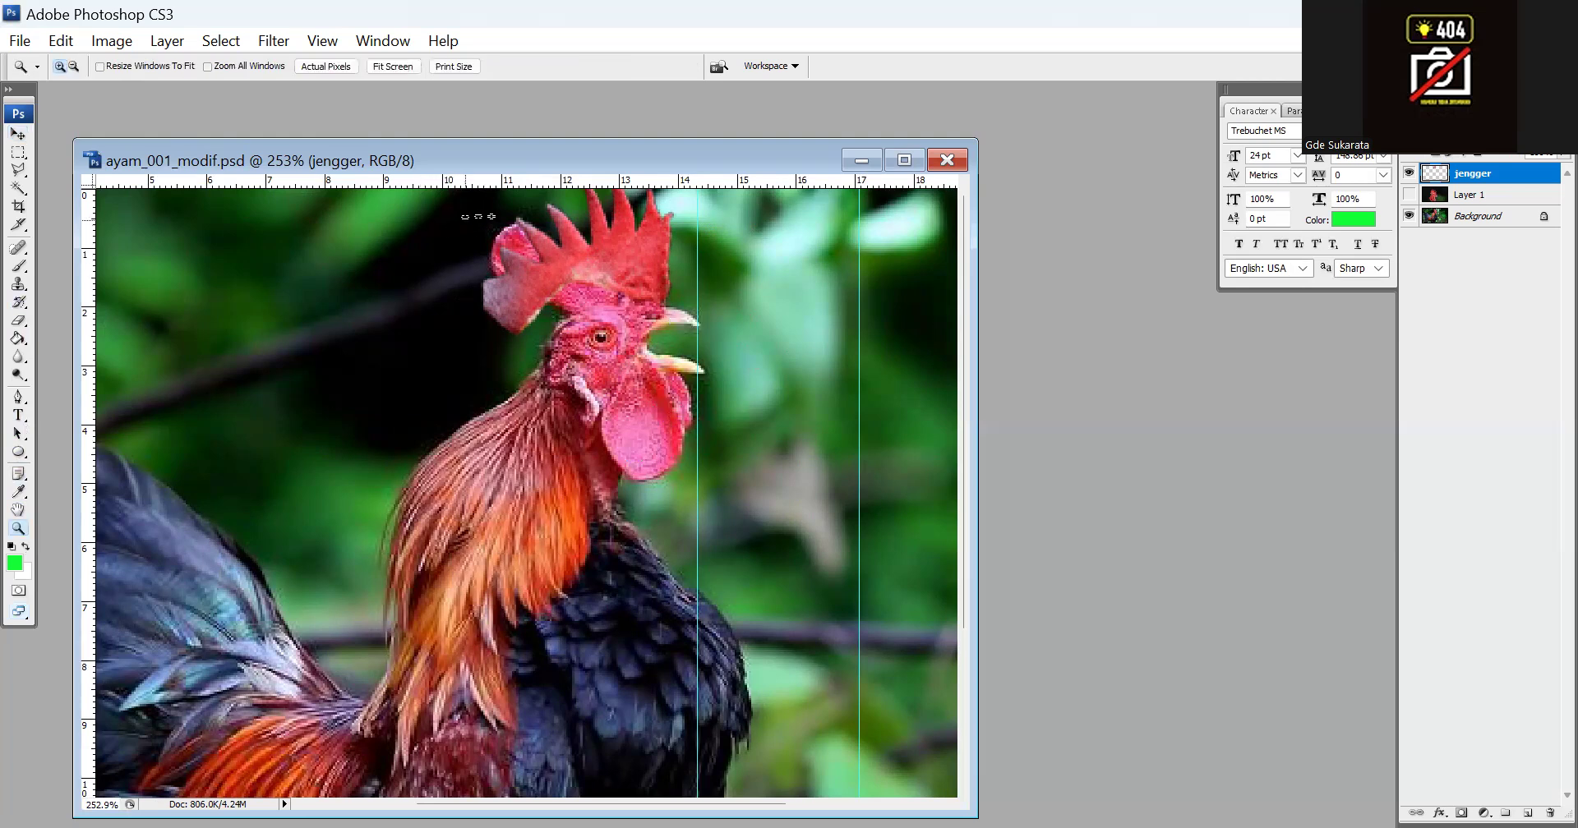
{"action": "left_click_drag", "start_coordinate": [594, 293], "coordinate": [674, 367]}
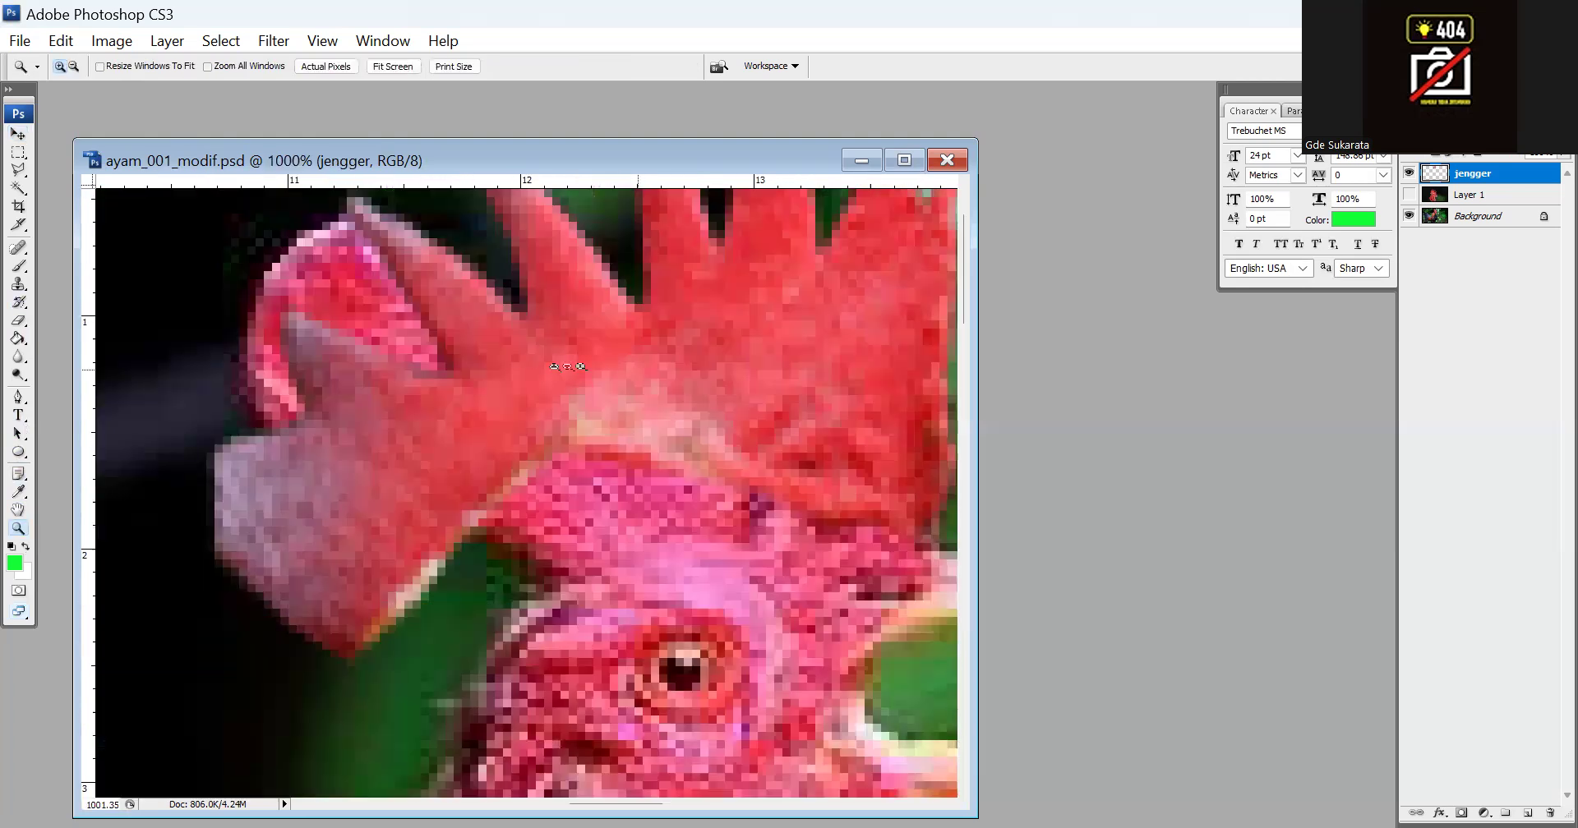
{"action": "left_click", "coordinate": [18, 170]}
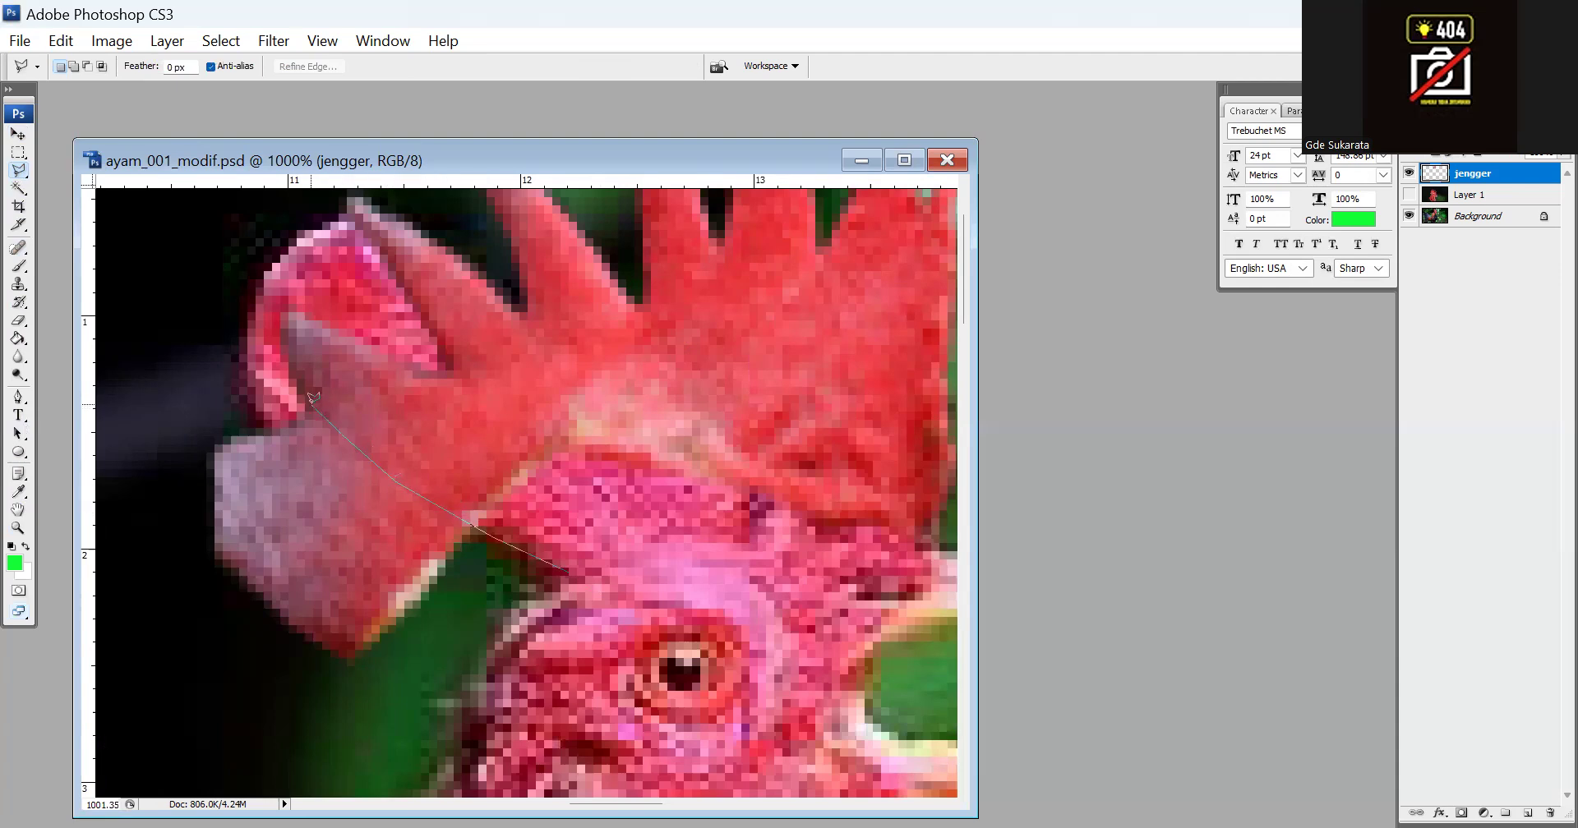
{"action": "left_click", "coordinate": [283, 311]}
{"action": "left_click", "coordinate": [212, 287]}
{"action": "left_click", "coordinate": [130, 340]}
{"action": "left_click", "coordinate": [134, 530]}
{"action": "left_click", "coordinate": [176, 684]}
{"action": "left_click", "coordinate": [379, 729]}
{"action": "left_click", "coordinate": [478, 710]}
{"action": "double_click", "coordinate": [551, 622]}
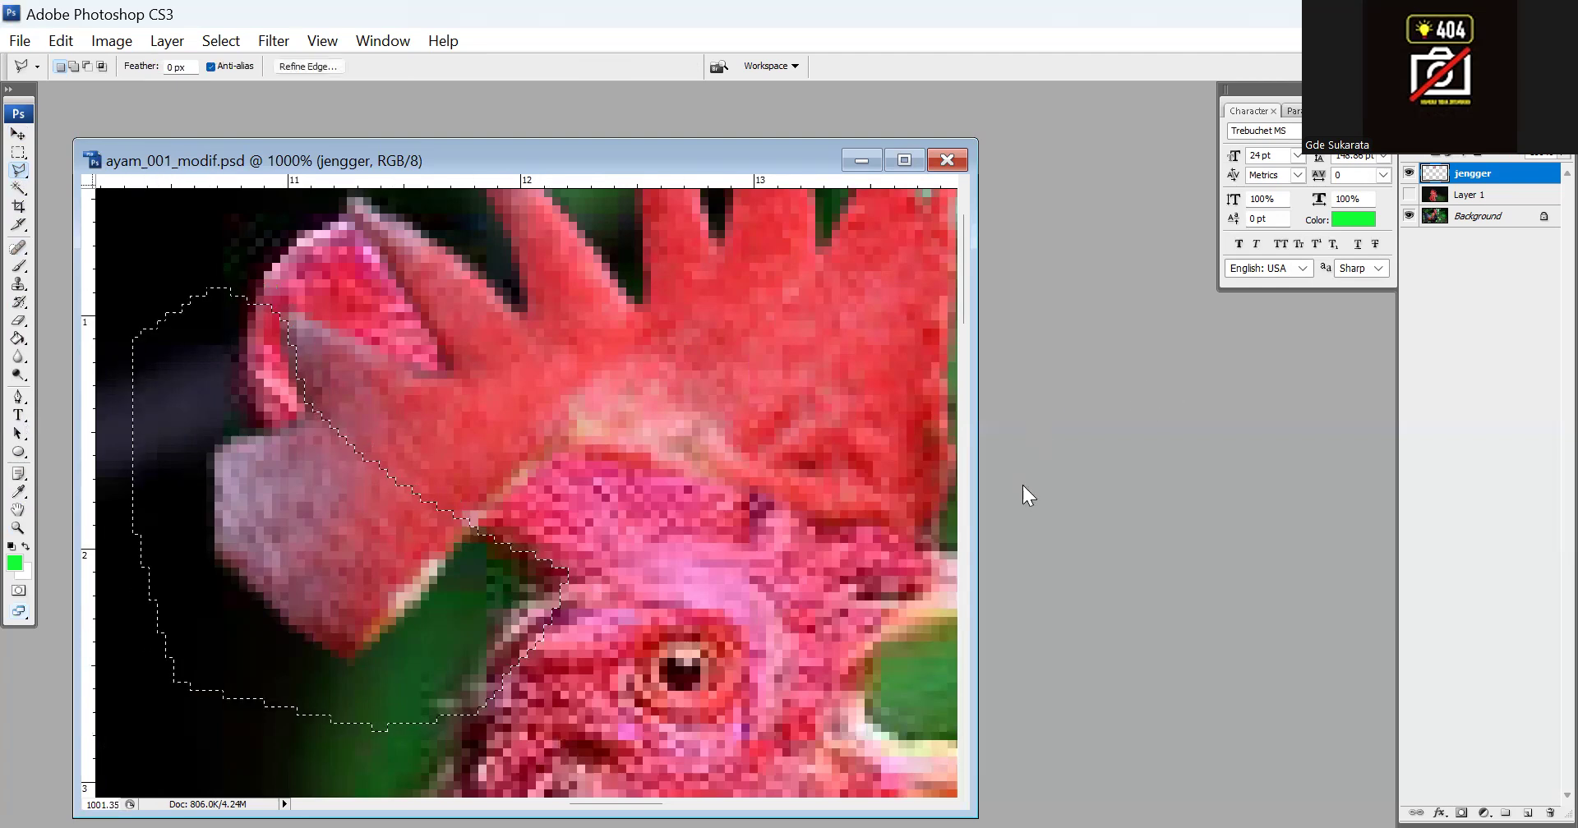
{"action": "key", "text": "Delete"}
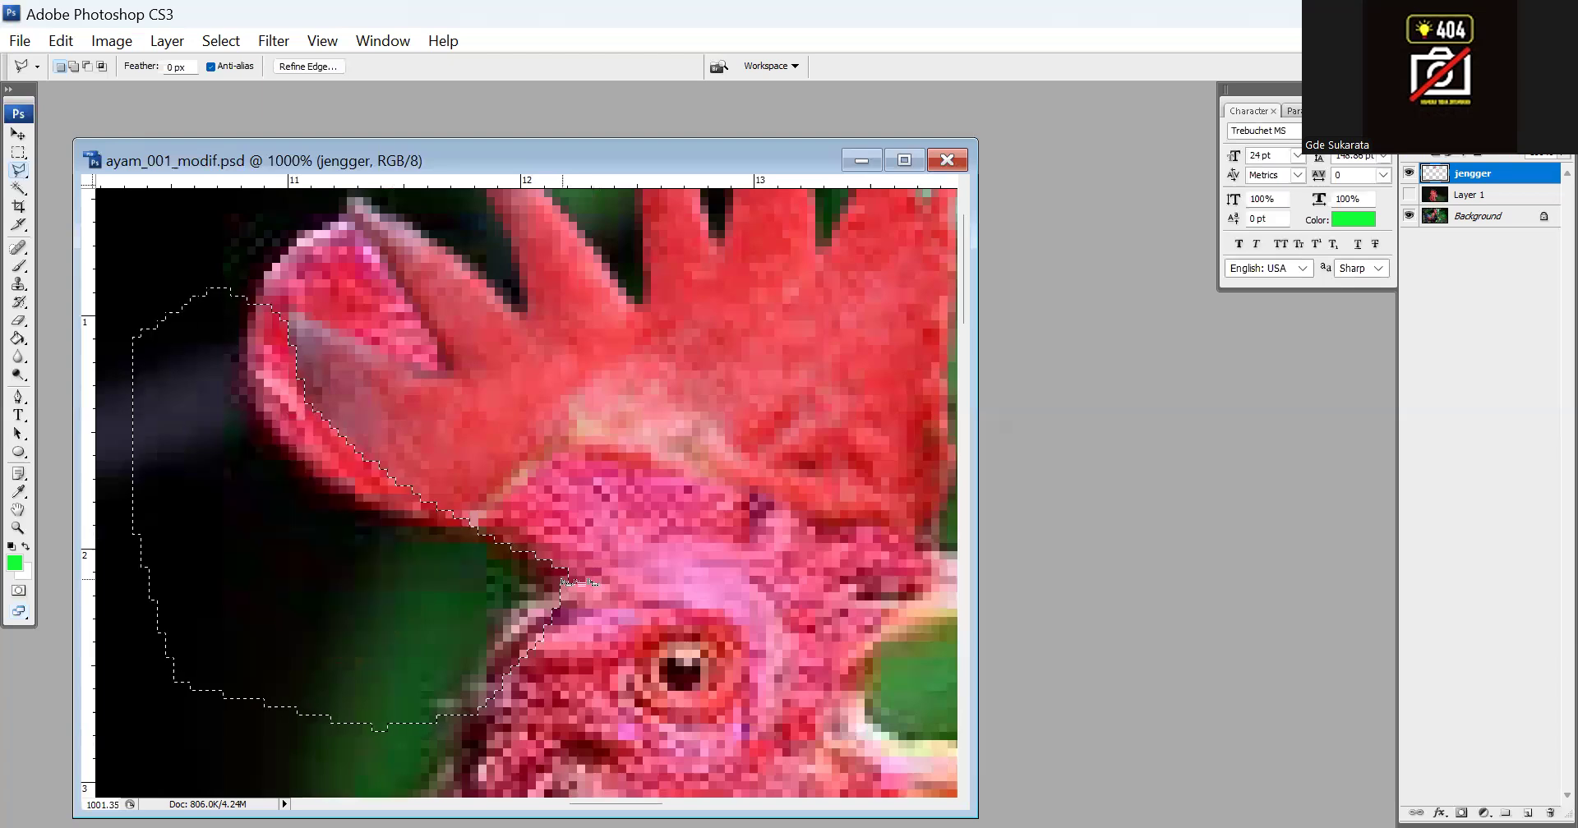
{"action": "key", "text": "ctrl+d"}
Hide the jengger layer and choose the Clone Stamp tool with a 145 px brush
{"action": "left_click_drag", "start_coordinate": [398, 418], "coordinate": [536, 524]}
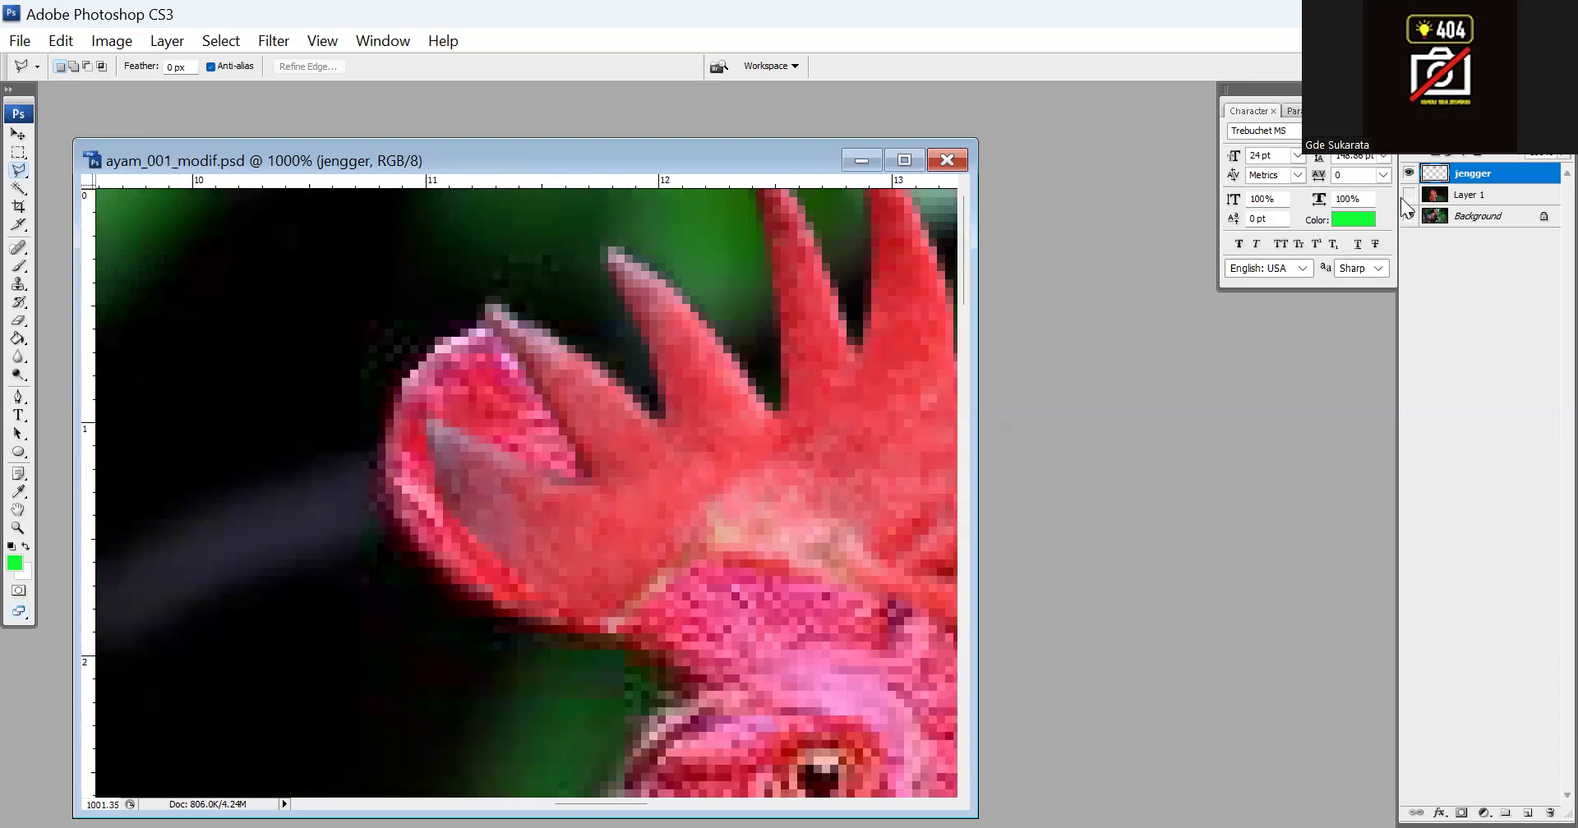
{"action": "left_click", "coordinate": [1409, 173]}
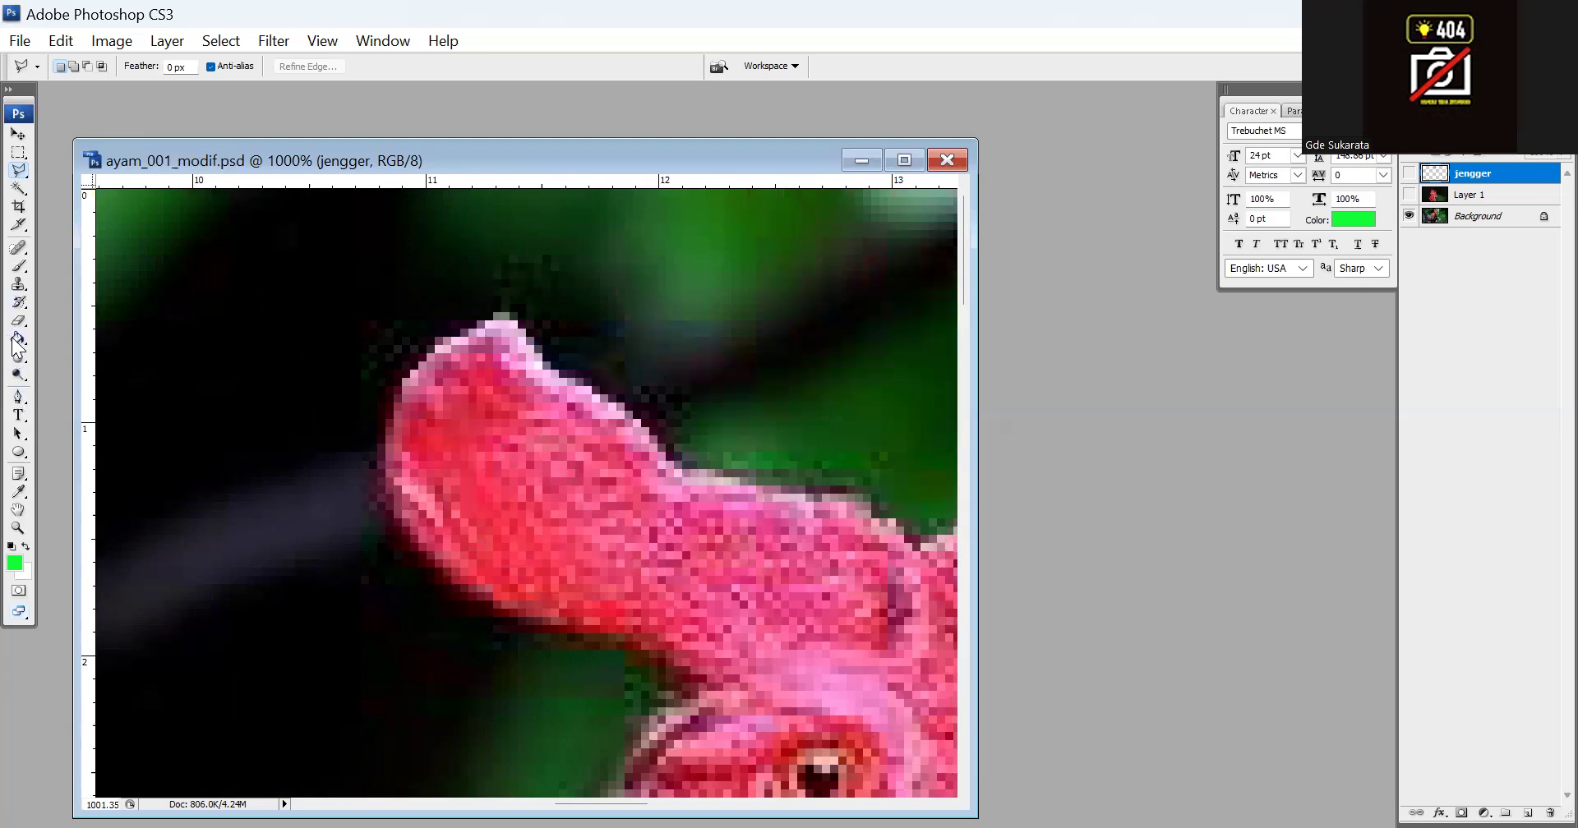
{"action": "left_click", "coordinate": [18, 283]}
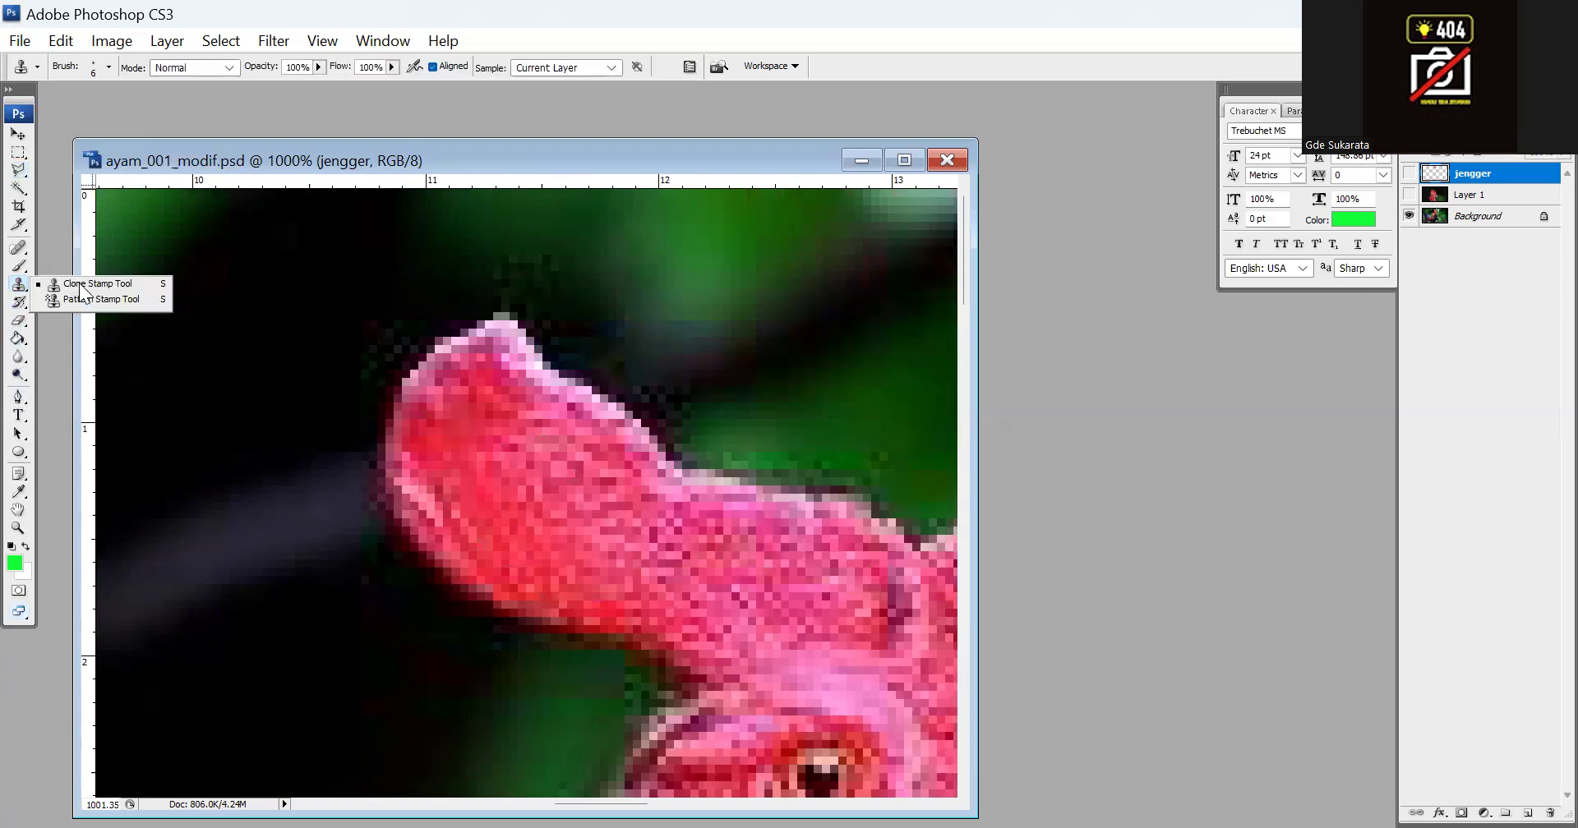
{"action": "left_click", "coordinate": [82, 284]}
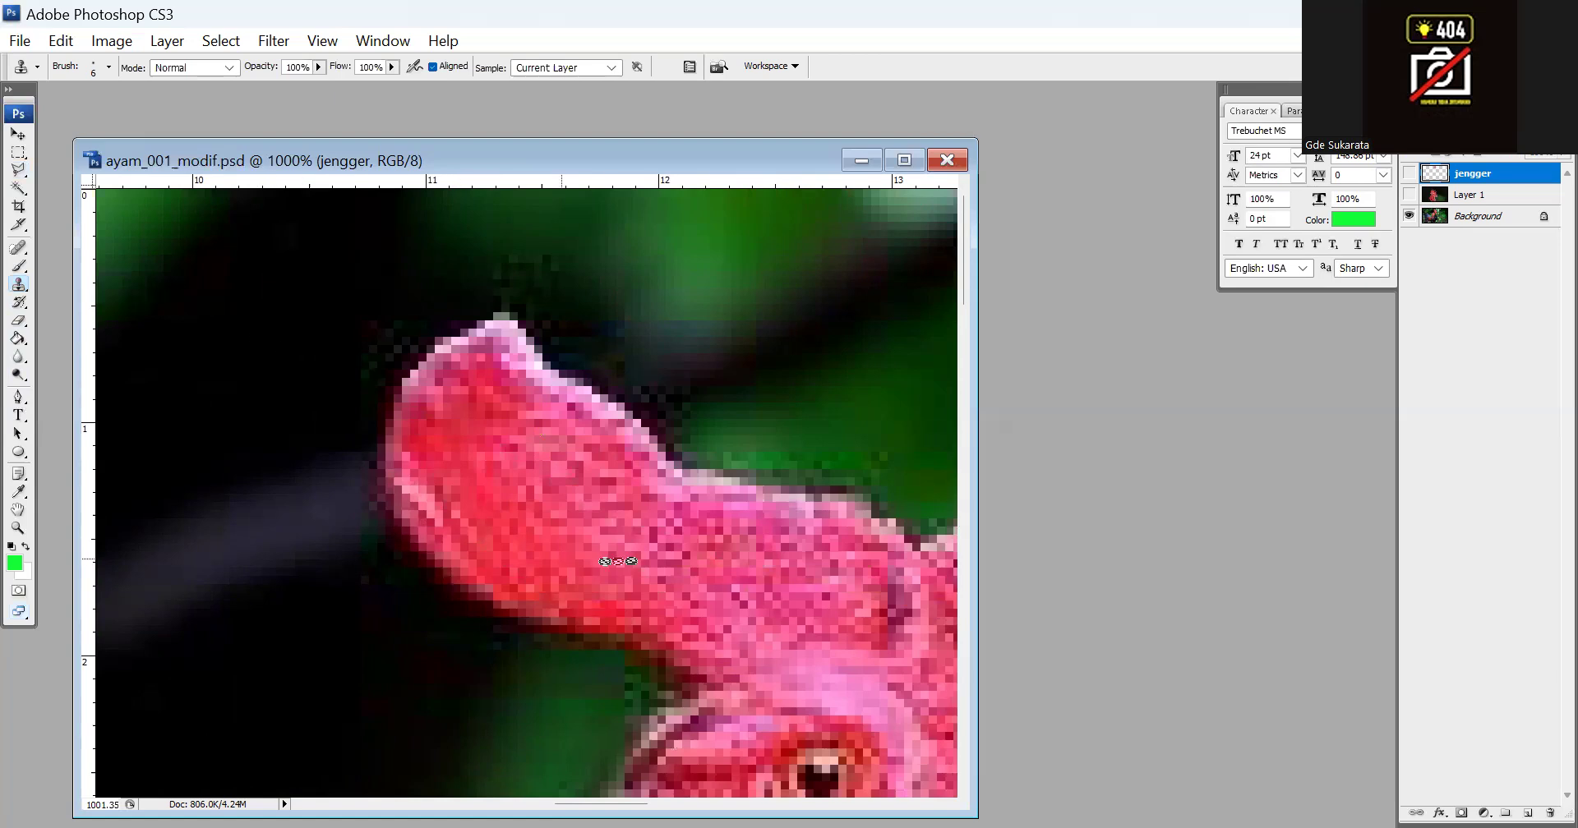
{"action": "right_click", "coordinate": [20, 284]}
{"action": "left_click", "coordinate": [82, 285]}
{"action": "left_click", "coordinate": [107, 67]}
{"action": "left_click", "coordinate": [82, 114]}
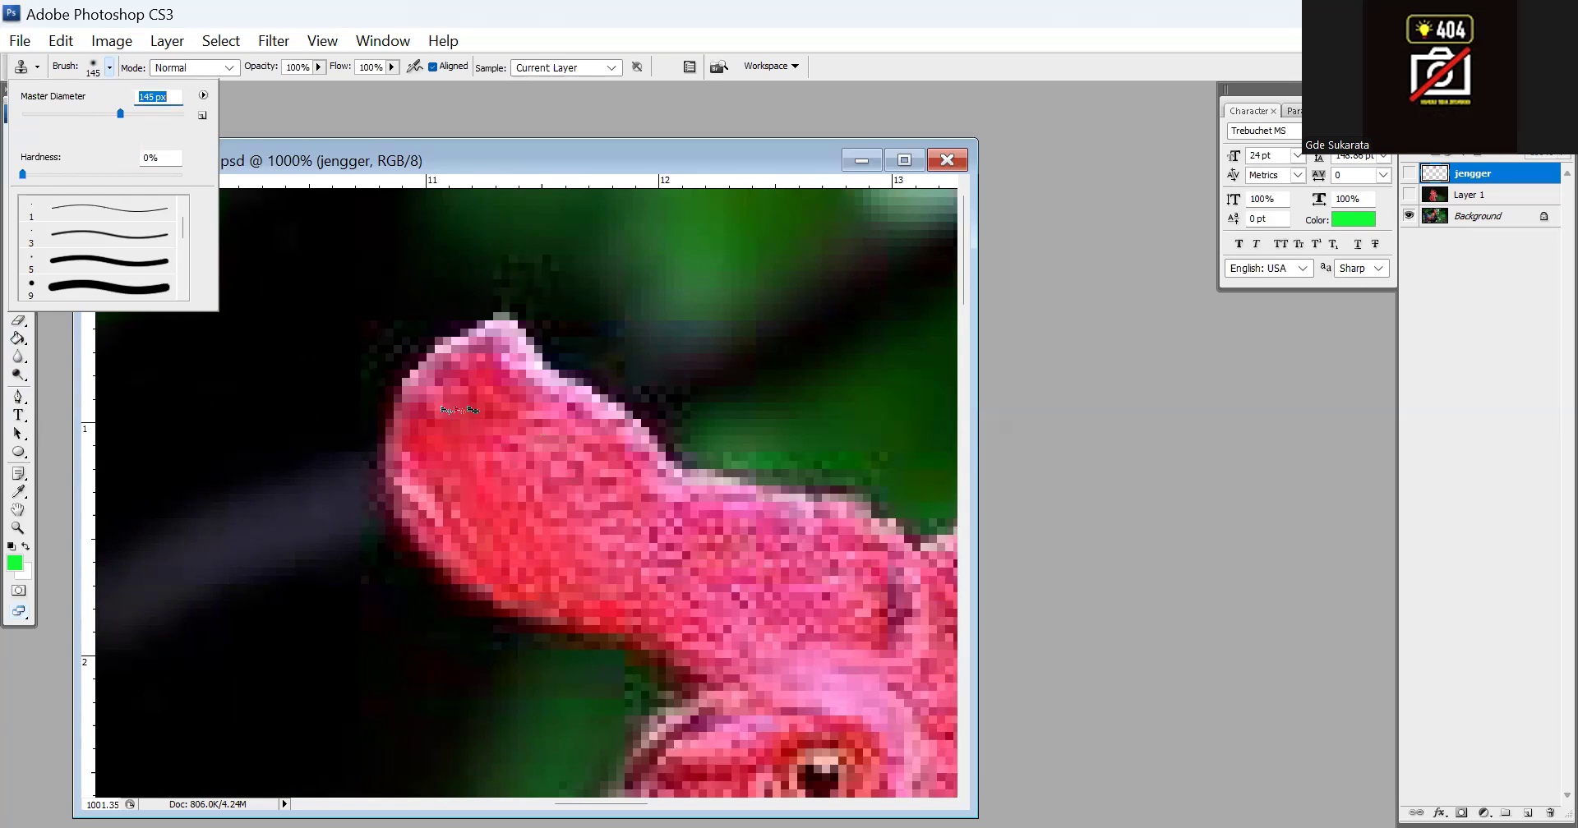
Convert the locked Background into a regular layer
{"action": "key", "text": "ctrl+minus"}
{"action": "key", "text": "ctrl+minus"}
{"action": "key", "text": "ctrl+minus"}
{"action": "key", "text": "ctrl+minus"}
{"action": "key", "text": "ctrl+minus"}
{"action": "key", "text": "ctrl+minus"}
{"action": "key", "text": "ctrl+minus"}
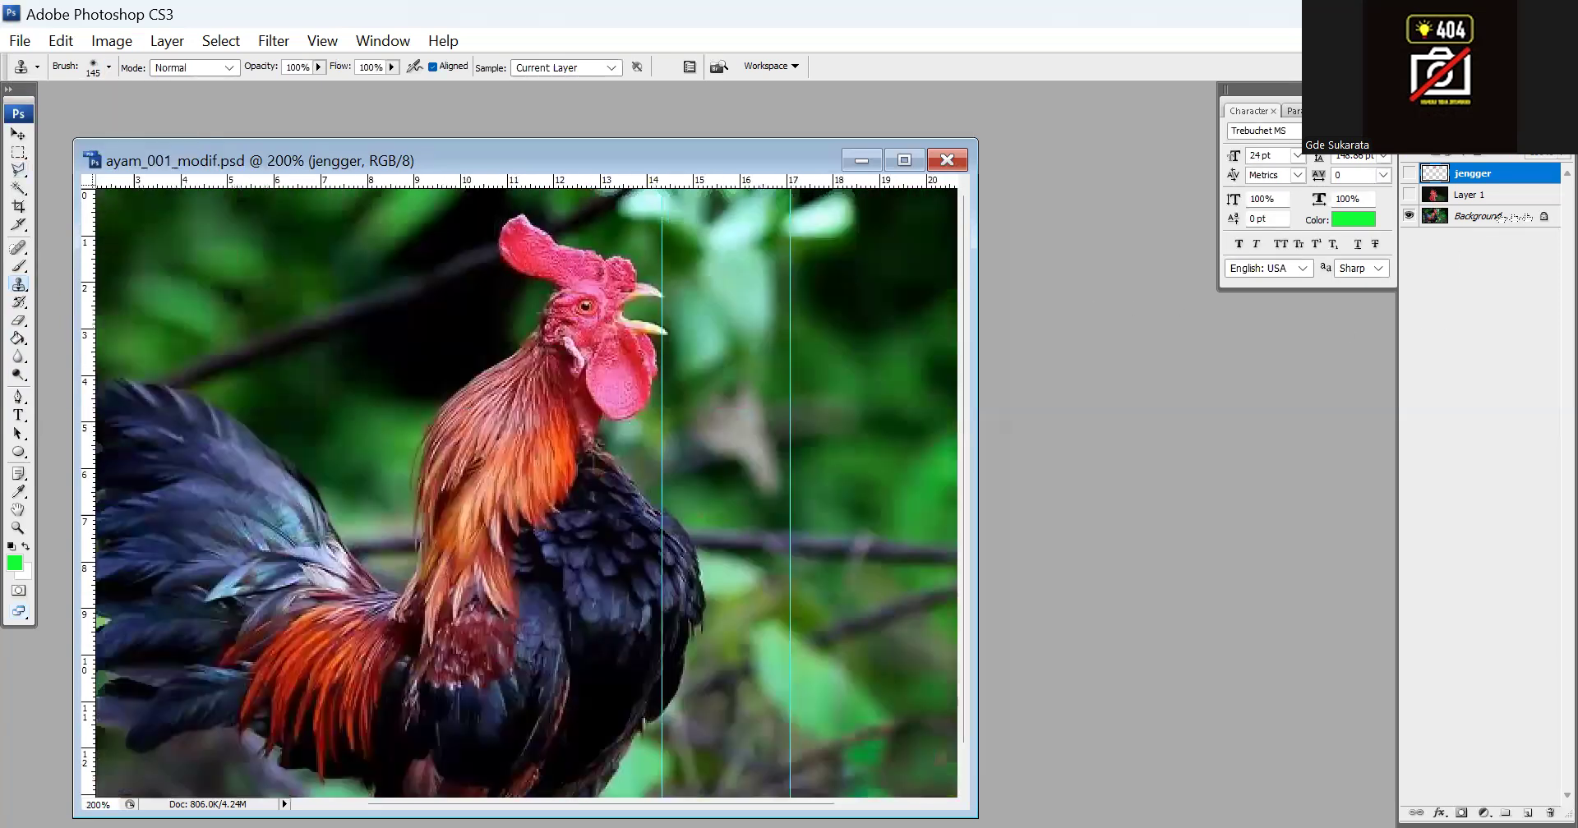
{"action": "left_click", "coordinate": [1480, 217]}
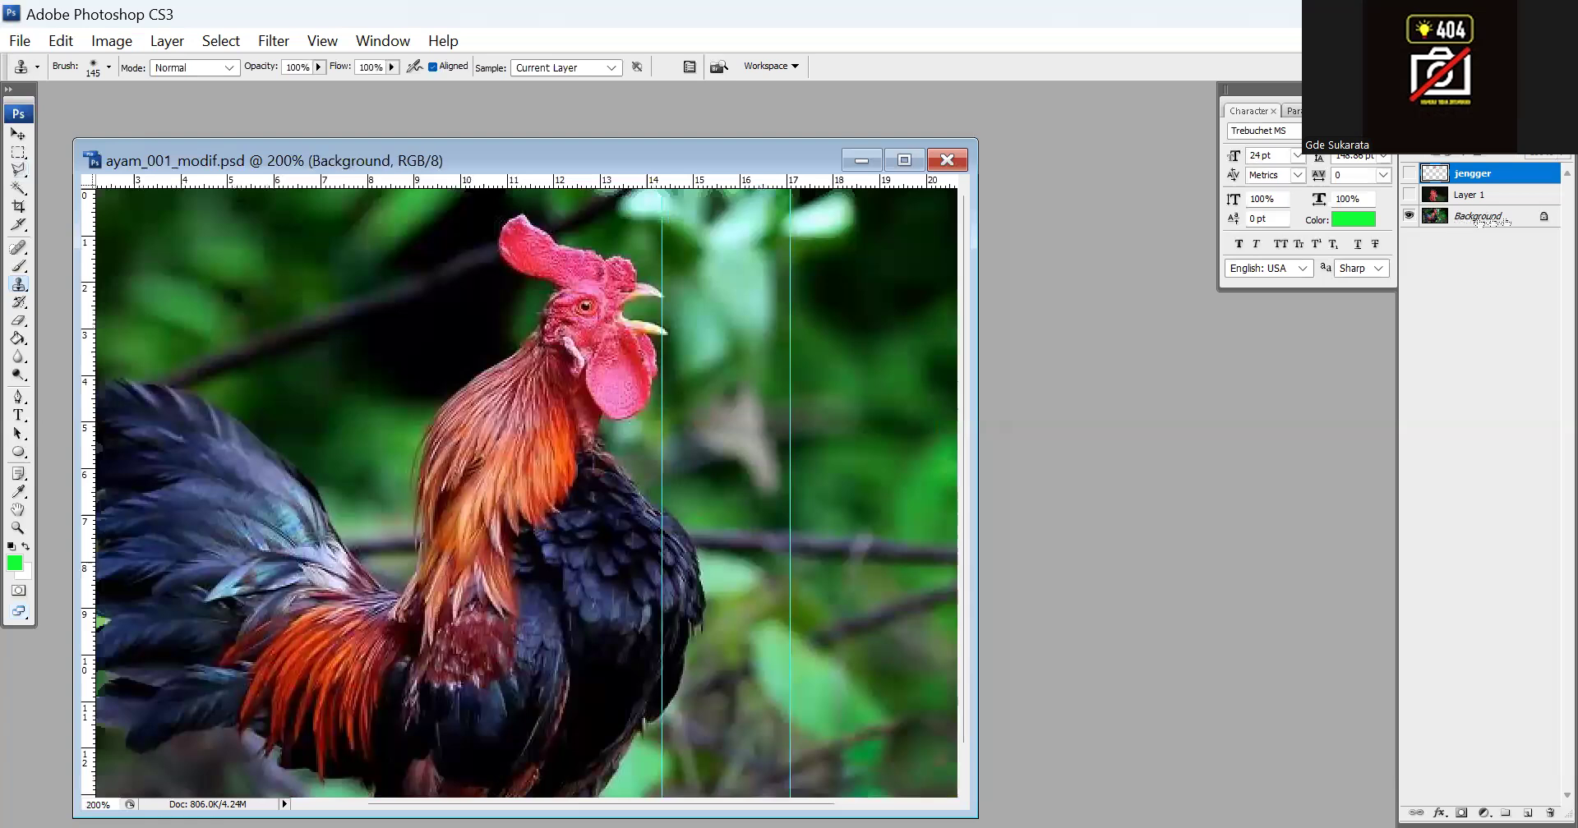
{"action": "double_click", "coordinate": [1504, 220]}
{"action": "left_click", "coordinate": [929, 279]}
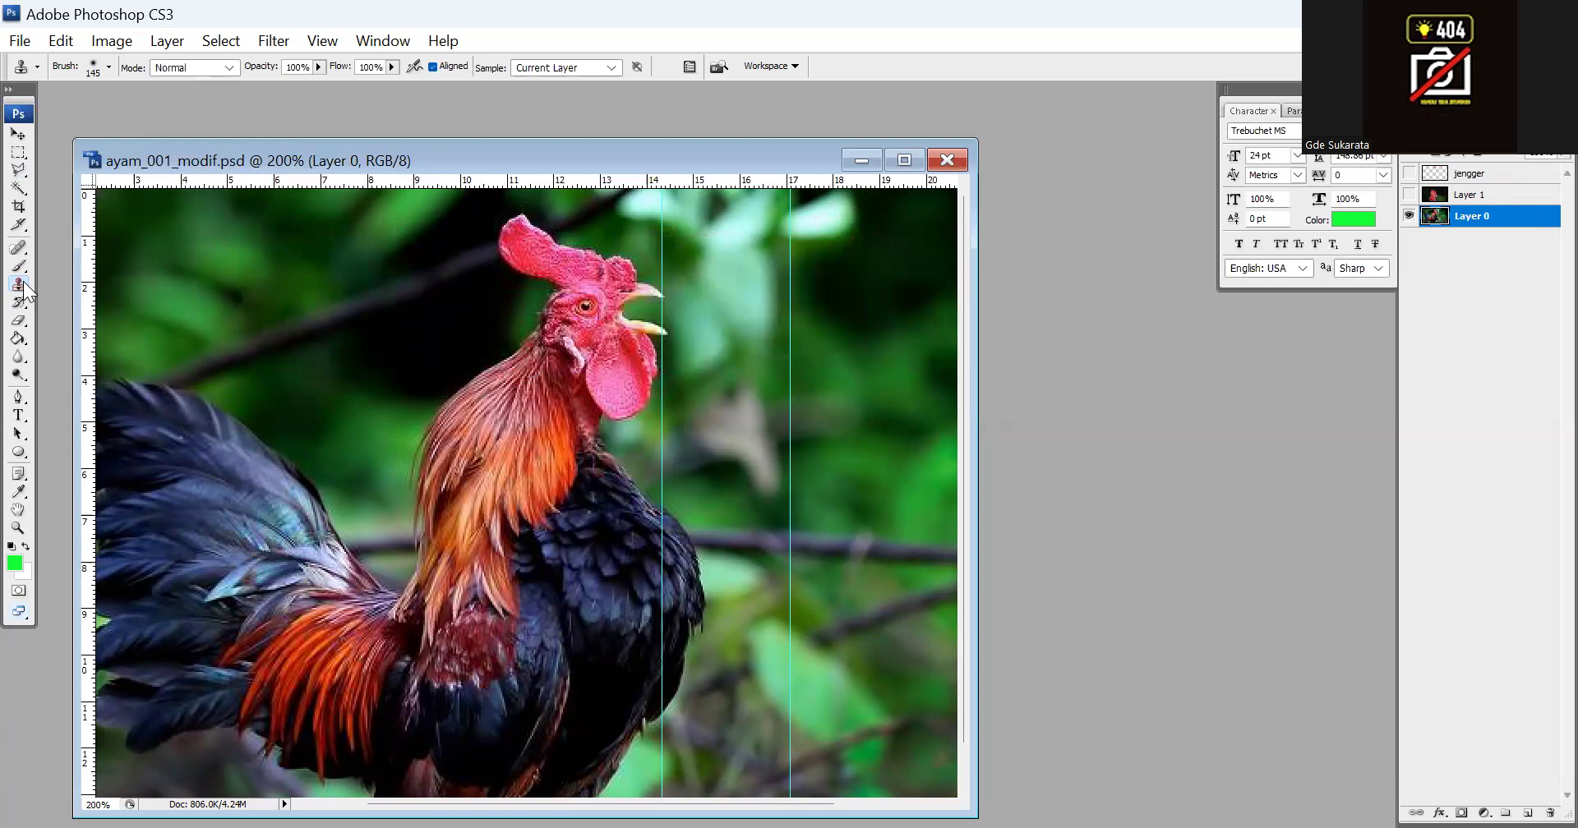
Set the Clone Stamp brush to 17 px and cover the upper tip of the original comb with the dark background beside it
{"action": "left_click", "coordinate": [110, 68]}
{"action": "left_click_drag", "start_coordinate": [120, 113], "coordinate": [35, 113]}
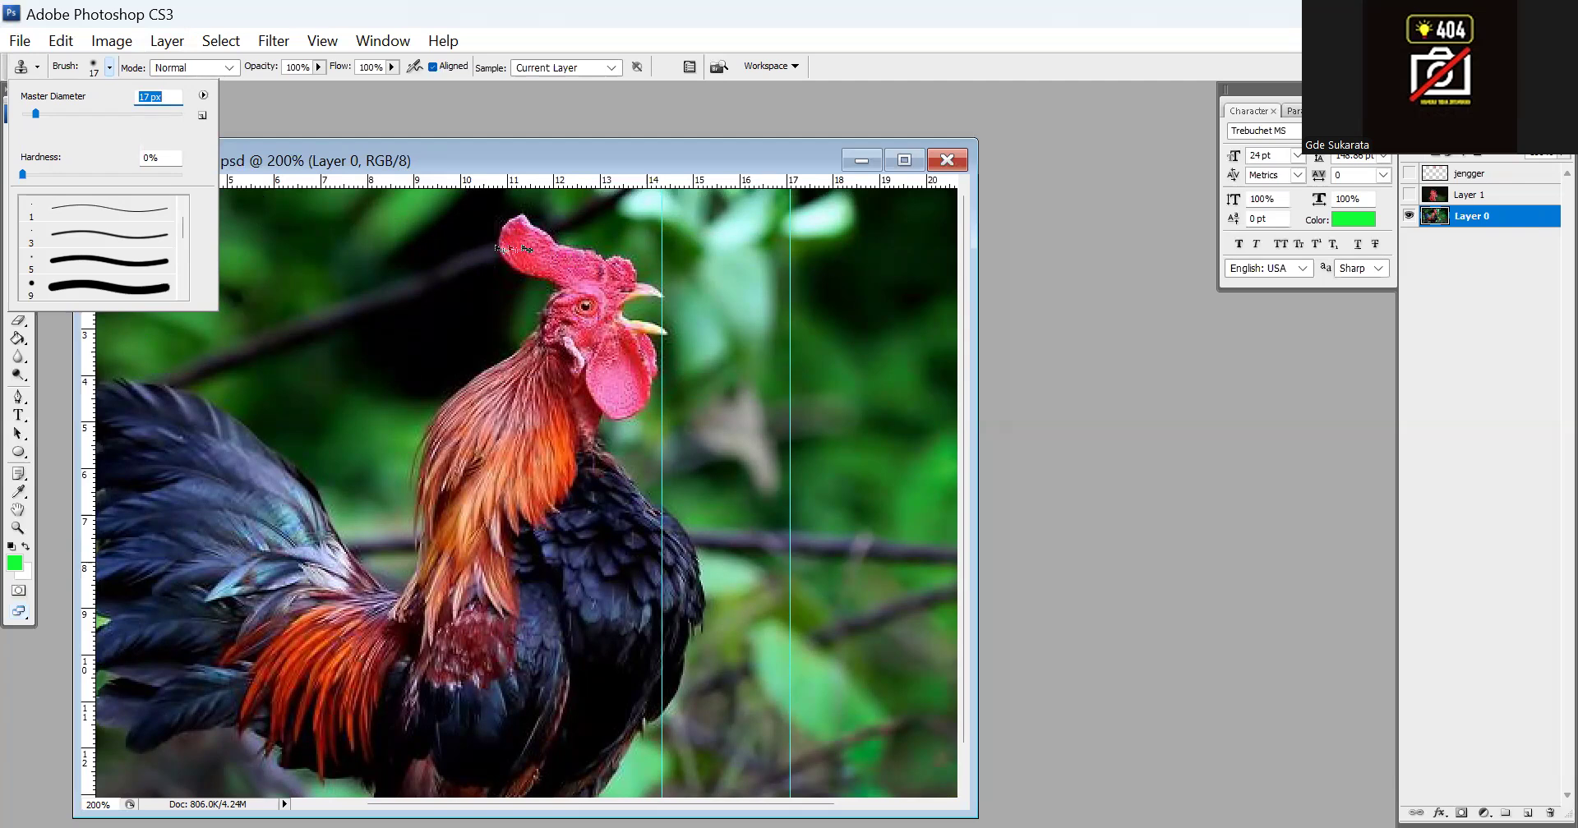
{"action": "key", "text": "ctrl+plus"}
{"action": "scroll", "coordinate": [518, 329], "scroll_direction": "up", "scroll_amount": 5}
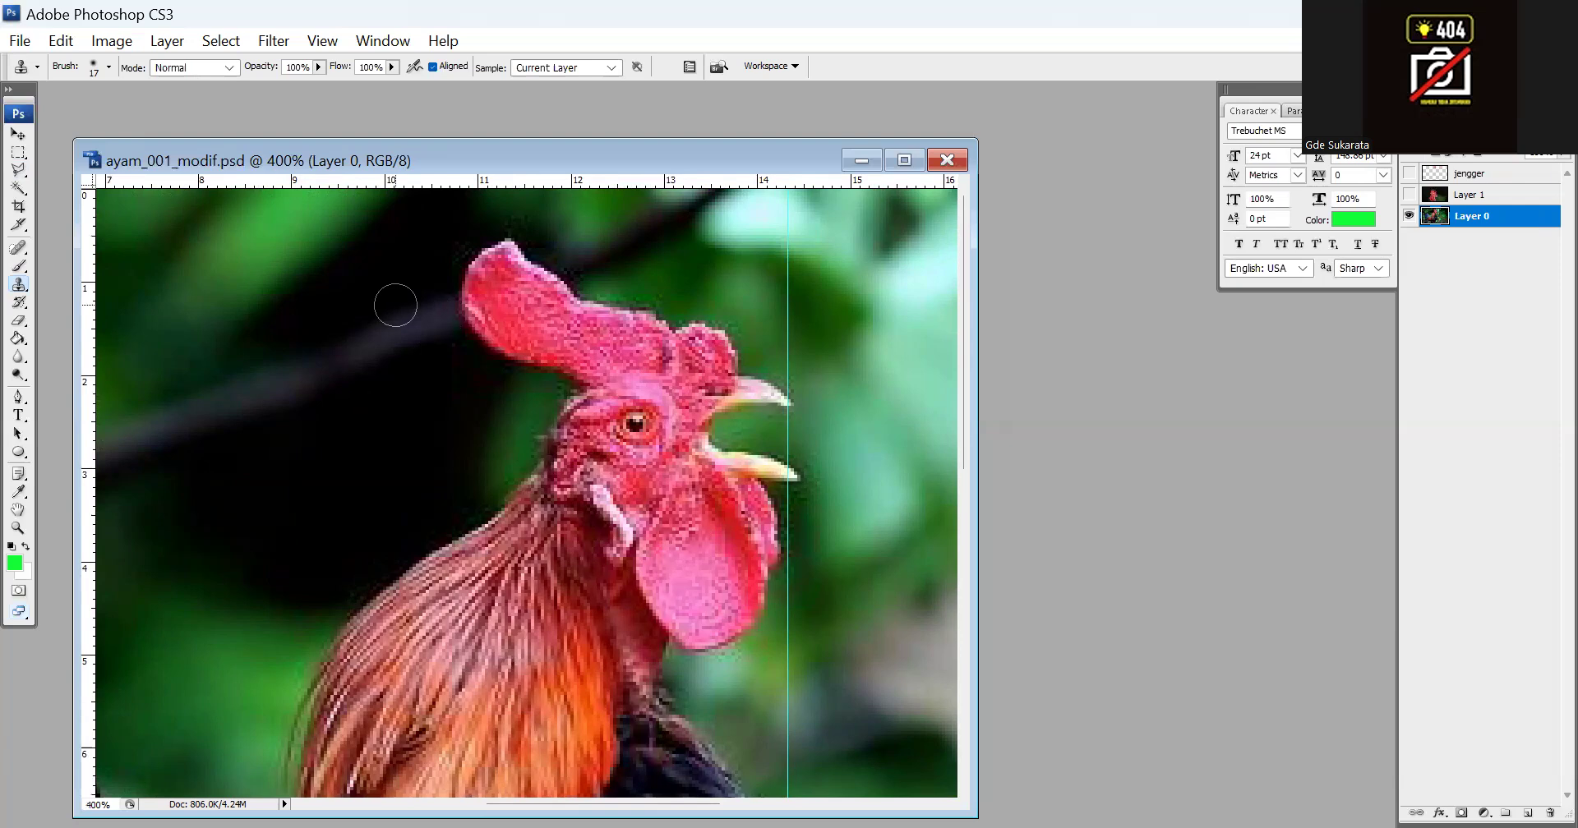
{"action": "key", "text": "alt"}
{"action": "left_click", "coordinate": [396, 305], "text": "alt"}
{"action": "left_click", "coordinate": [444, 283]}
{"action": "left_click", "coordinate": [459, 275]}
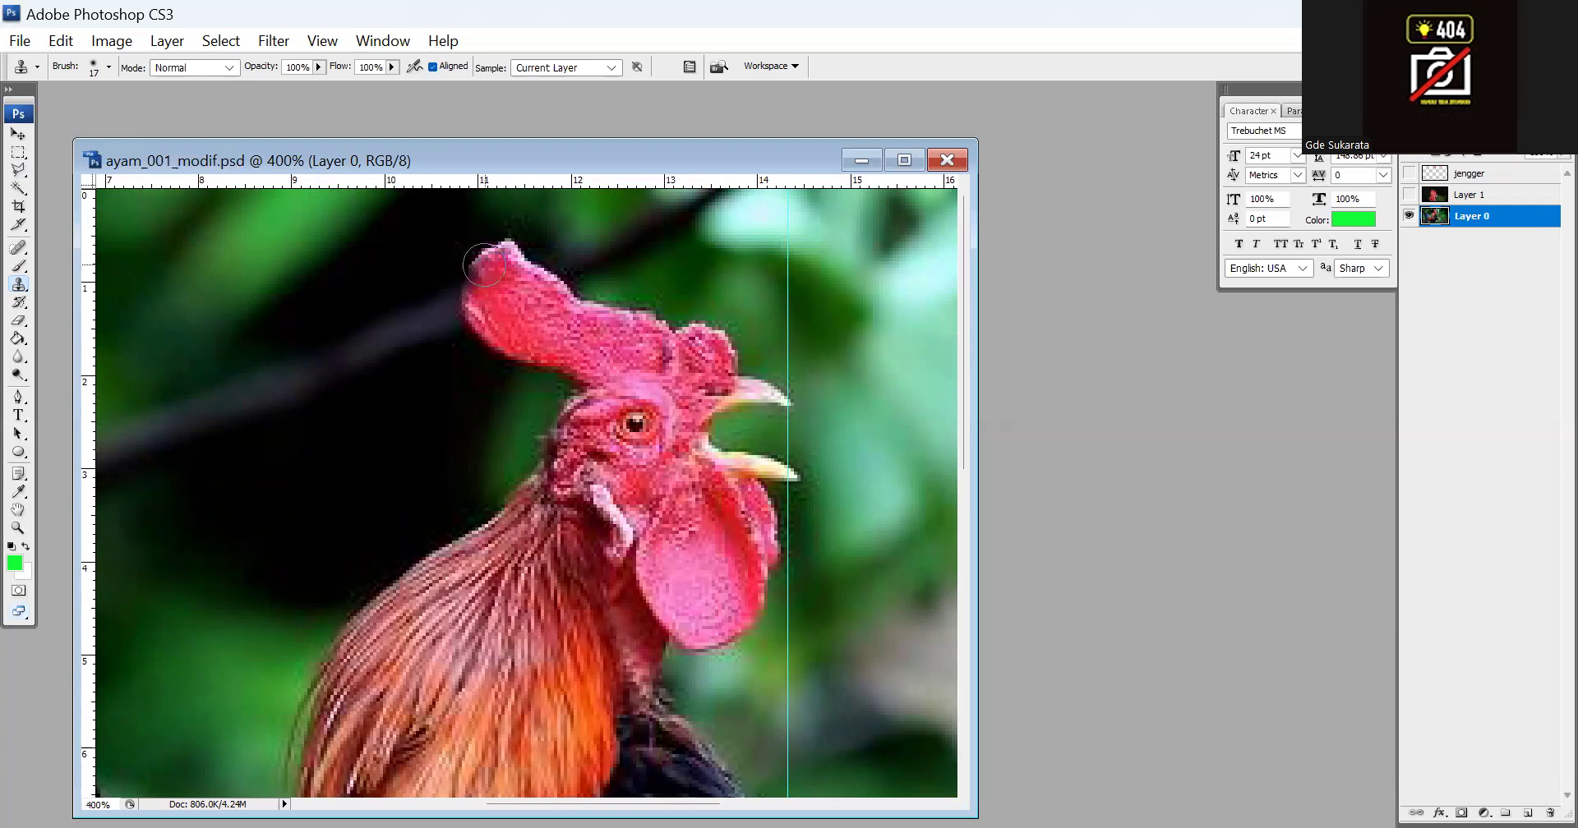
{"action": "left_click", "coordinate": [484, 265]}
{"action": "left_click", "coordinate": [494, 257]}
{"action": "left_click", "coordinate": [502, 255]}
{"action": "left_click", "coordinate": [512, 251]}
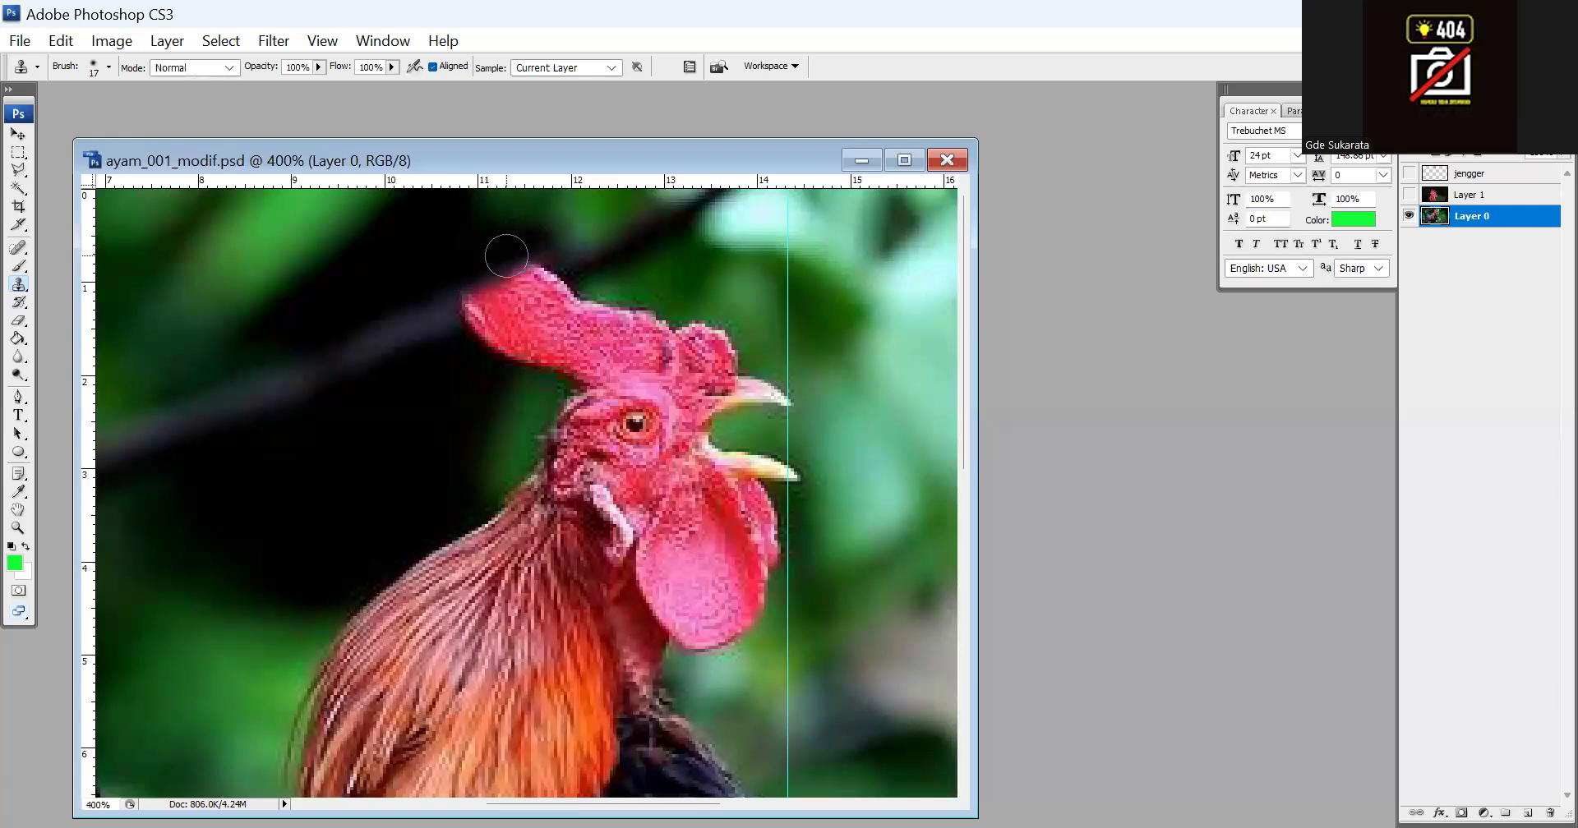
Clone the dark branch and surrounding background over the back edge of the original comb
{"action": "key", "text": "alt"}
{"action": "left_click", "coordinate": [430, 335], "text": "alt"}
{"action": "mouse_move", "coordinate": [447, 320]}
{"action": "left_mouse_down"}
{"action": "mouse_move", "coordinate": [564, 276]}
{"action": "mouse_move", "coordinate": [521, 257]}
{"action": "left_mouse_up"}
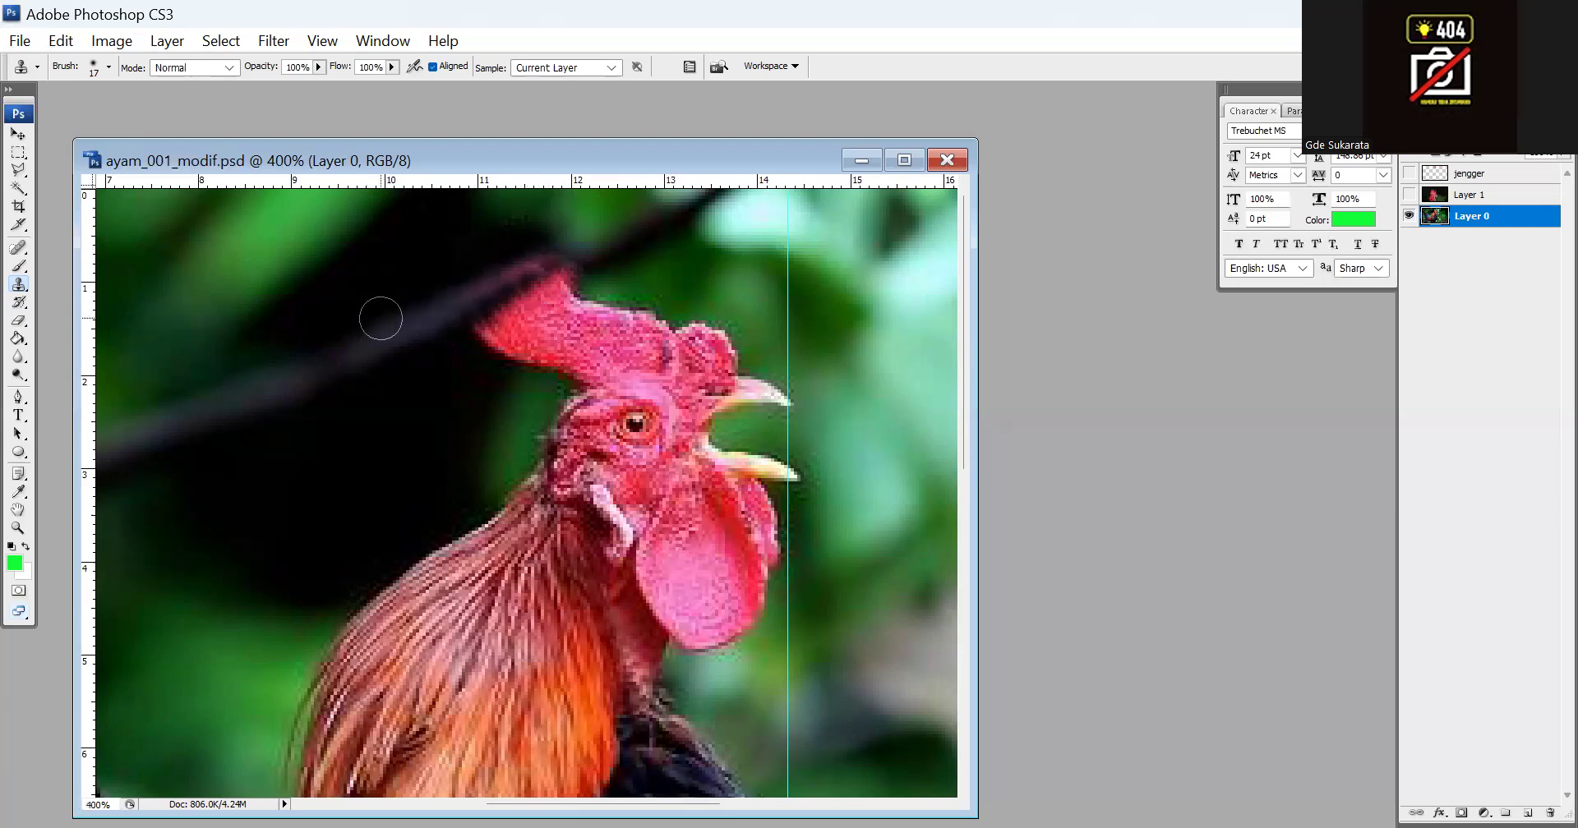
{"action": "left_click", "coordinate": [525, 261]}
{"action": "left_click", "coordinate": [546, 248]}
{"action": "left_click", "coordinate": [564, 245]}
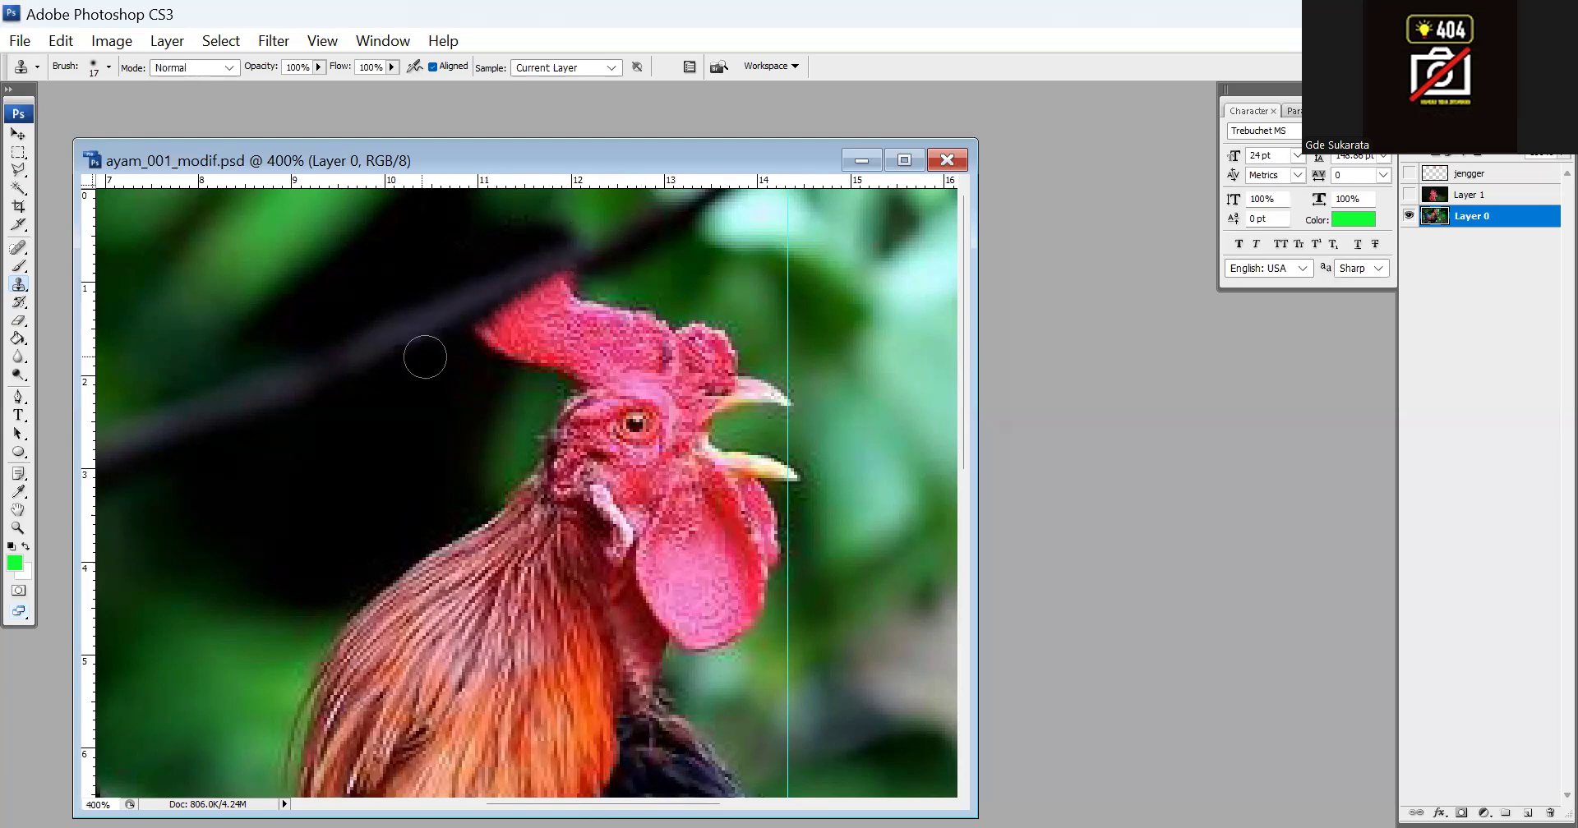
{"action": "left_click_drag", "start_coordinate": [410, 350], "coordinate": [470, 329]}
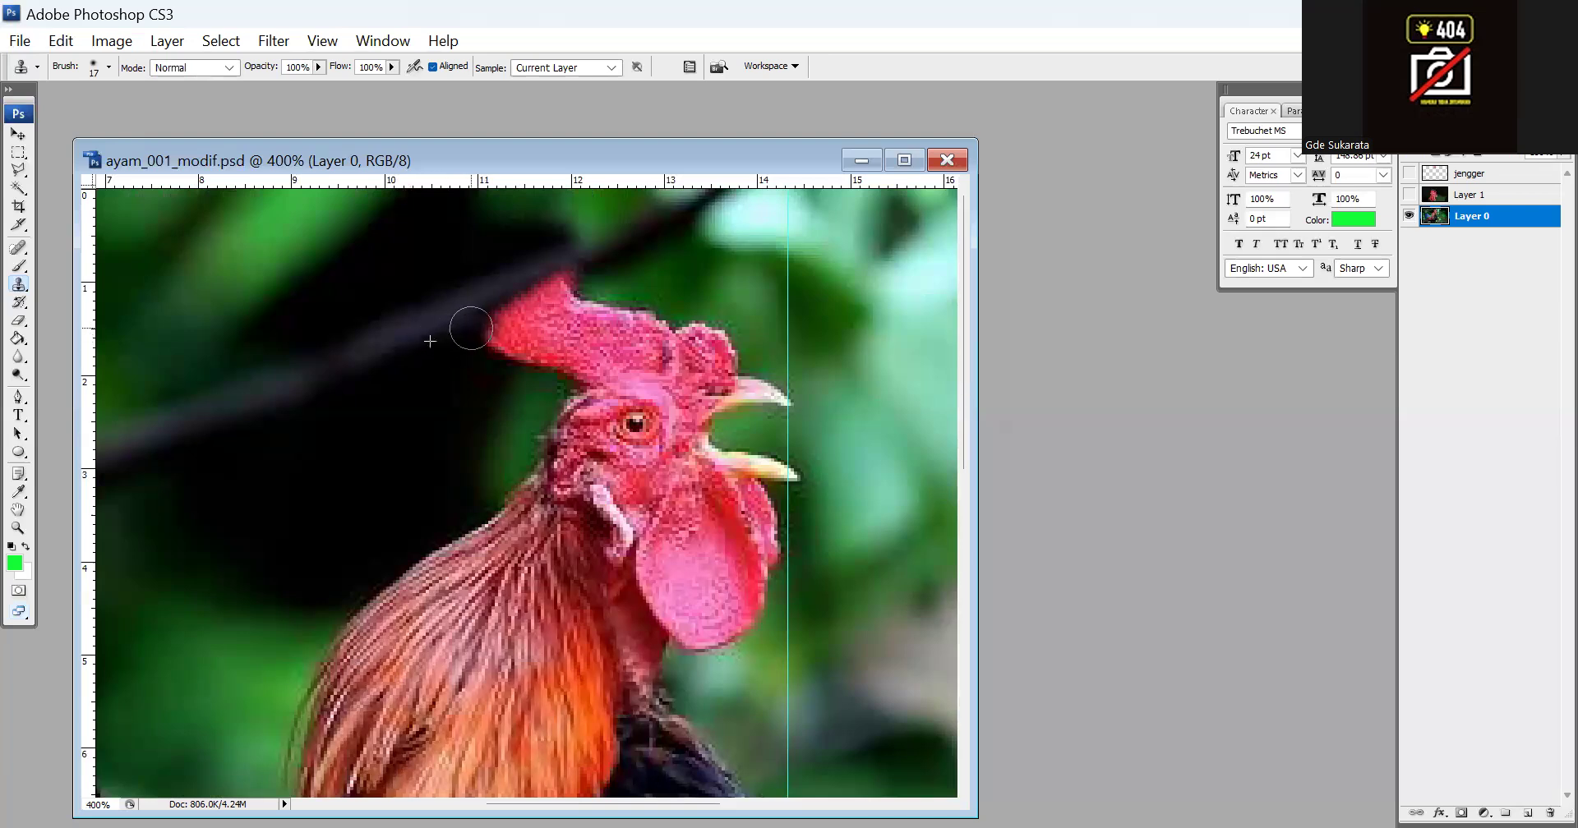
Show the jengger layer again and clone dark background over the original comb remnants below the new comb's back edge
{"action": "left_click", "coordinate": [1409, 173]}
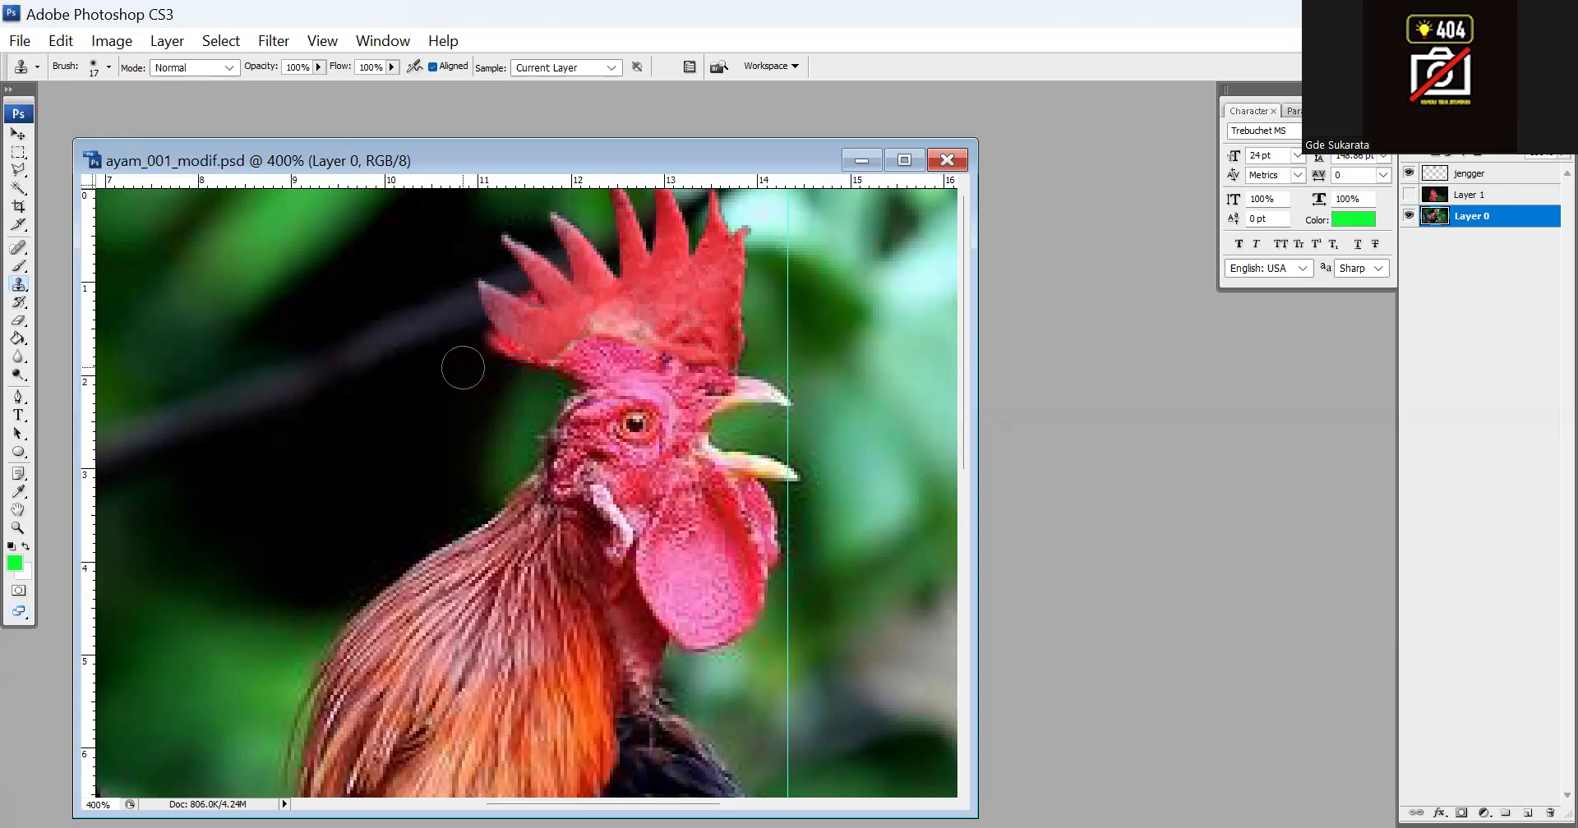
{"action": "key", "text": "alt"}
{"action": "left_click", "coordinate": [471, 375], "text": "alt"}
{"action": "left_click_drag", "start_coordinate": [477, 358], "coordinate": [504, 378]}
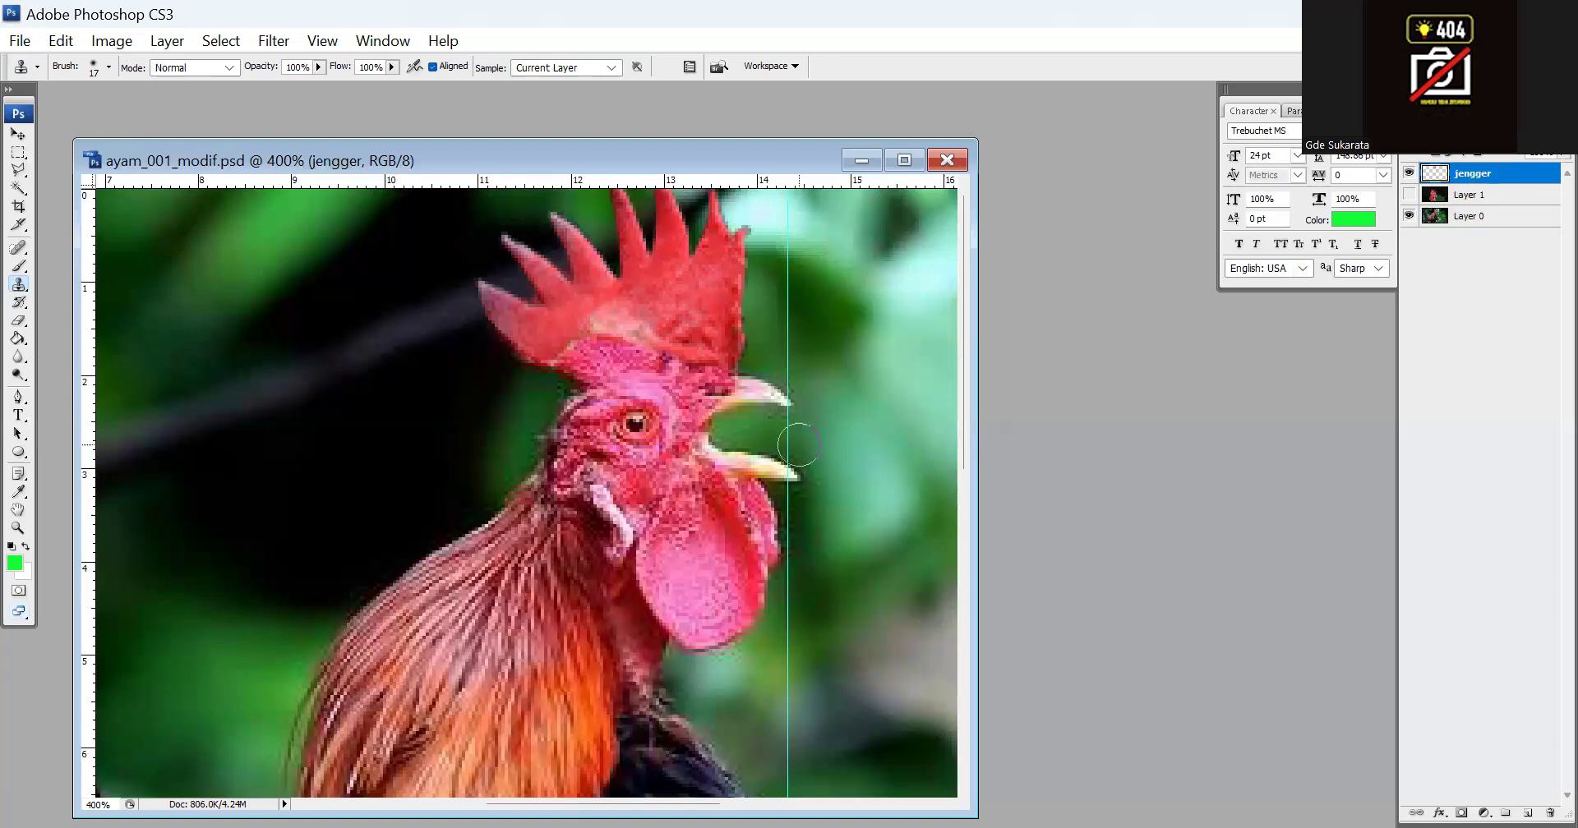
Examine how the fitted comb looks in the whole picture and in close-up on the rooster's head
{"action": "key", "text": "ctrl+minus"}
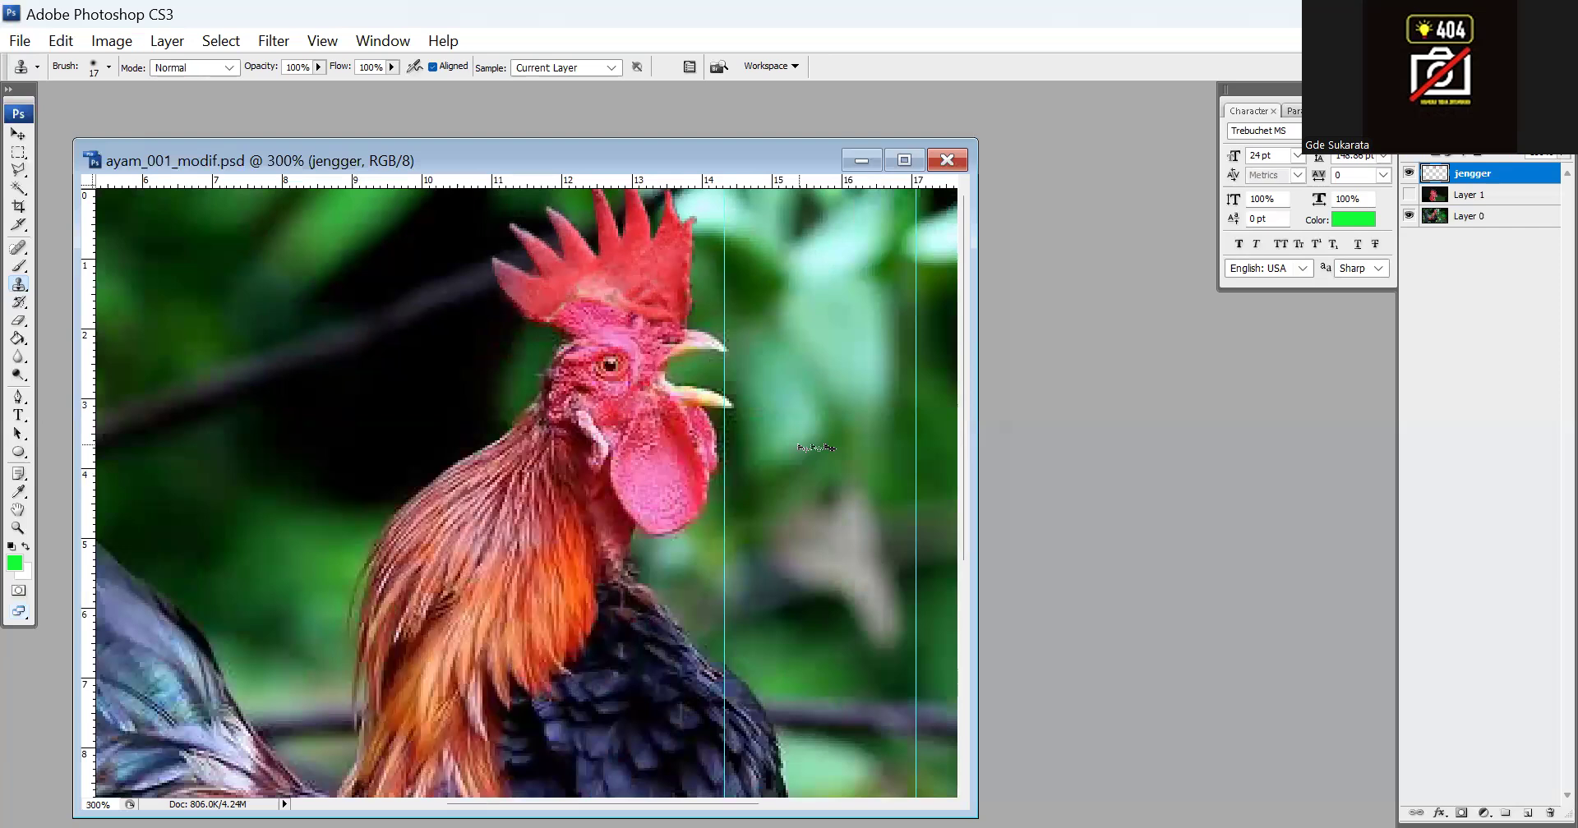
{"action": "key", "text": "ctrl+minus"}
{"action": "key", "text": "ctrl+minus"}
{"action": "key", "text": "ctrl+0"}
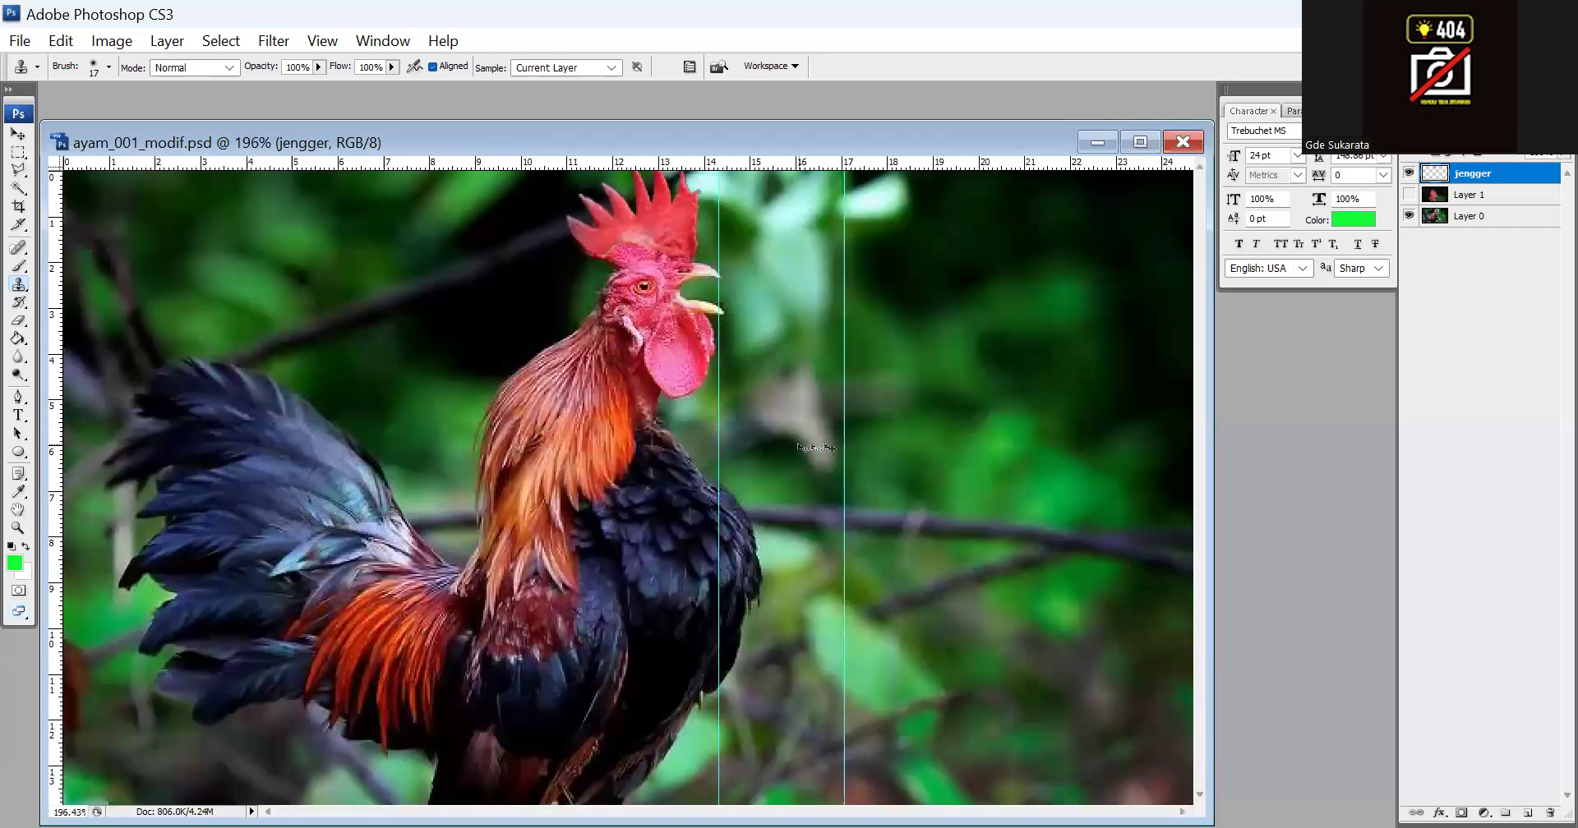
{"action": "key", "text": "ctrl+alt+0"}
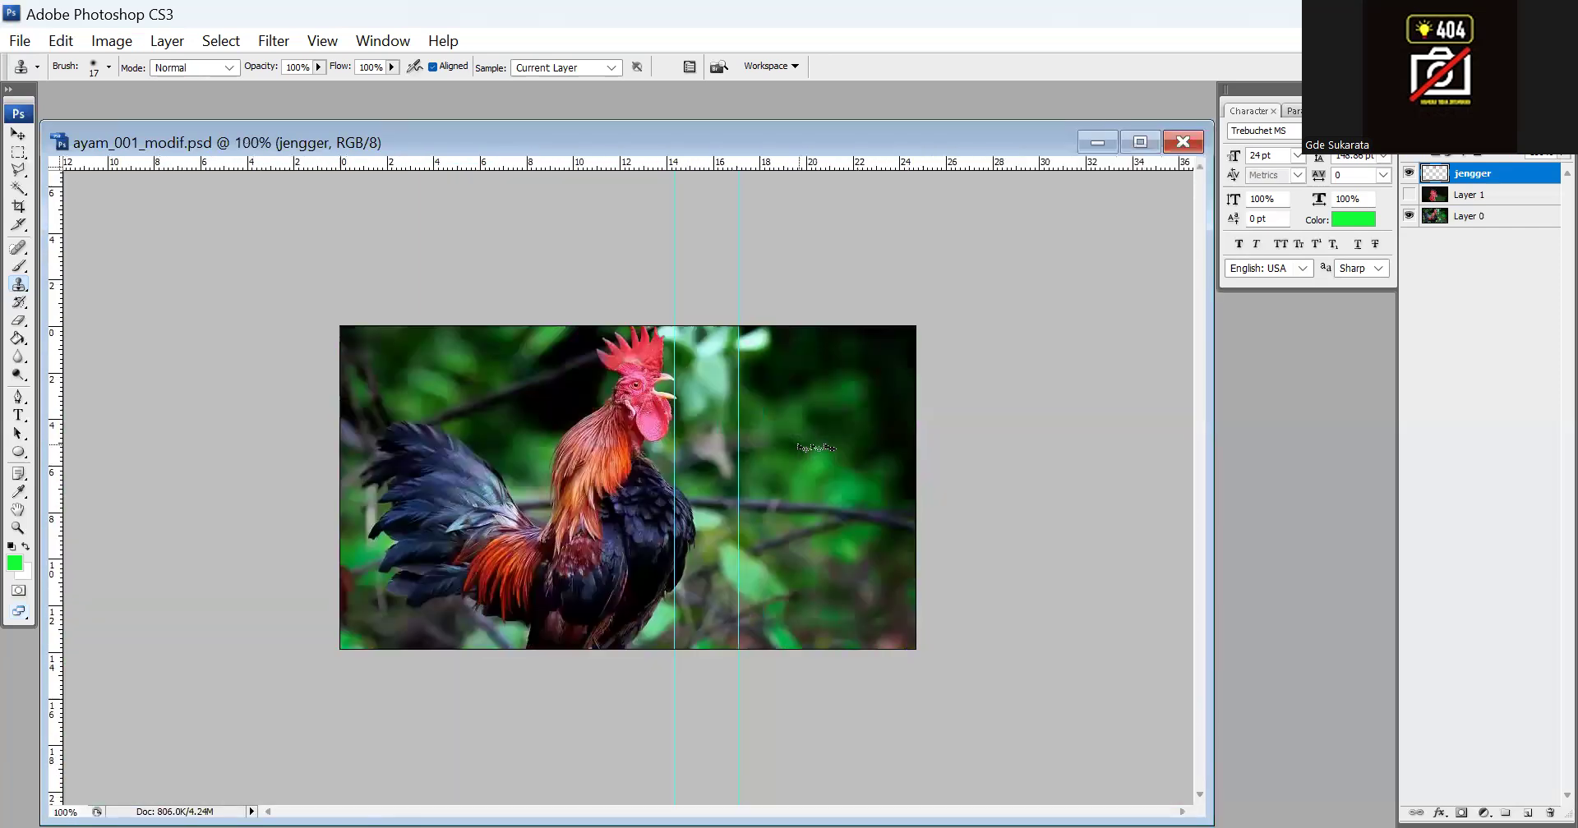
{"action": "key", "text": "ctrl+plus"}
{"action": "key", "text": "ctrl+plus"}
{"action": "key", "text": "ctrl+plus"}
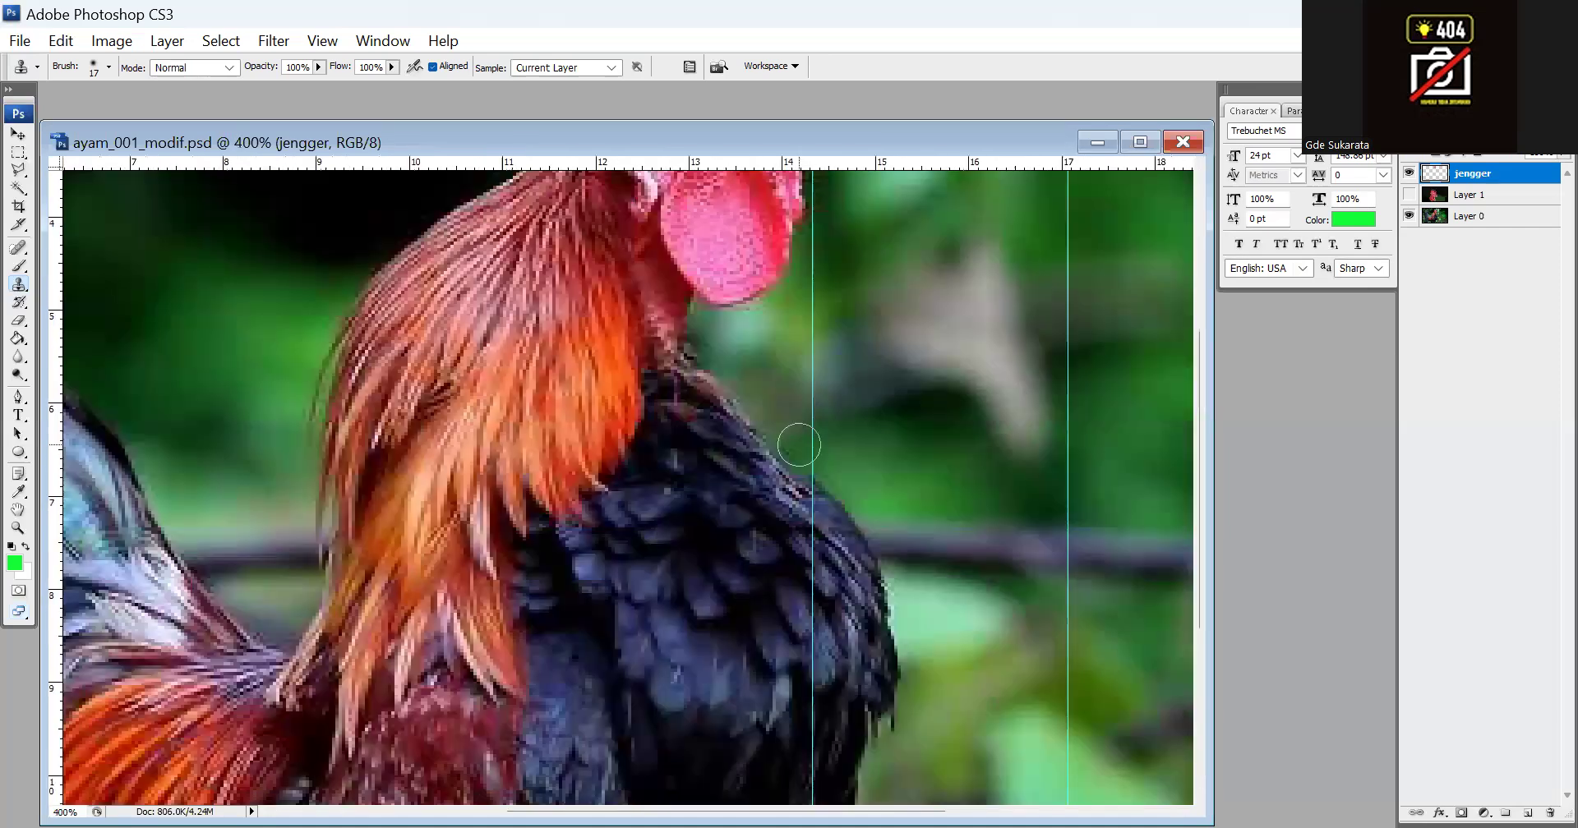
{"action": "scroll", "coordinate": [746, 337], "scroll_direction": "up", "scroll_amount": 4}
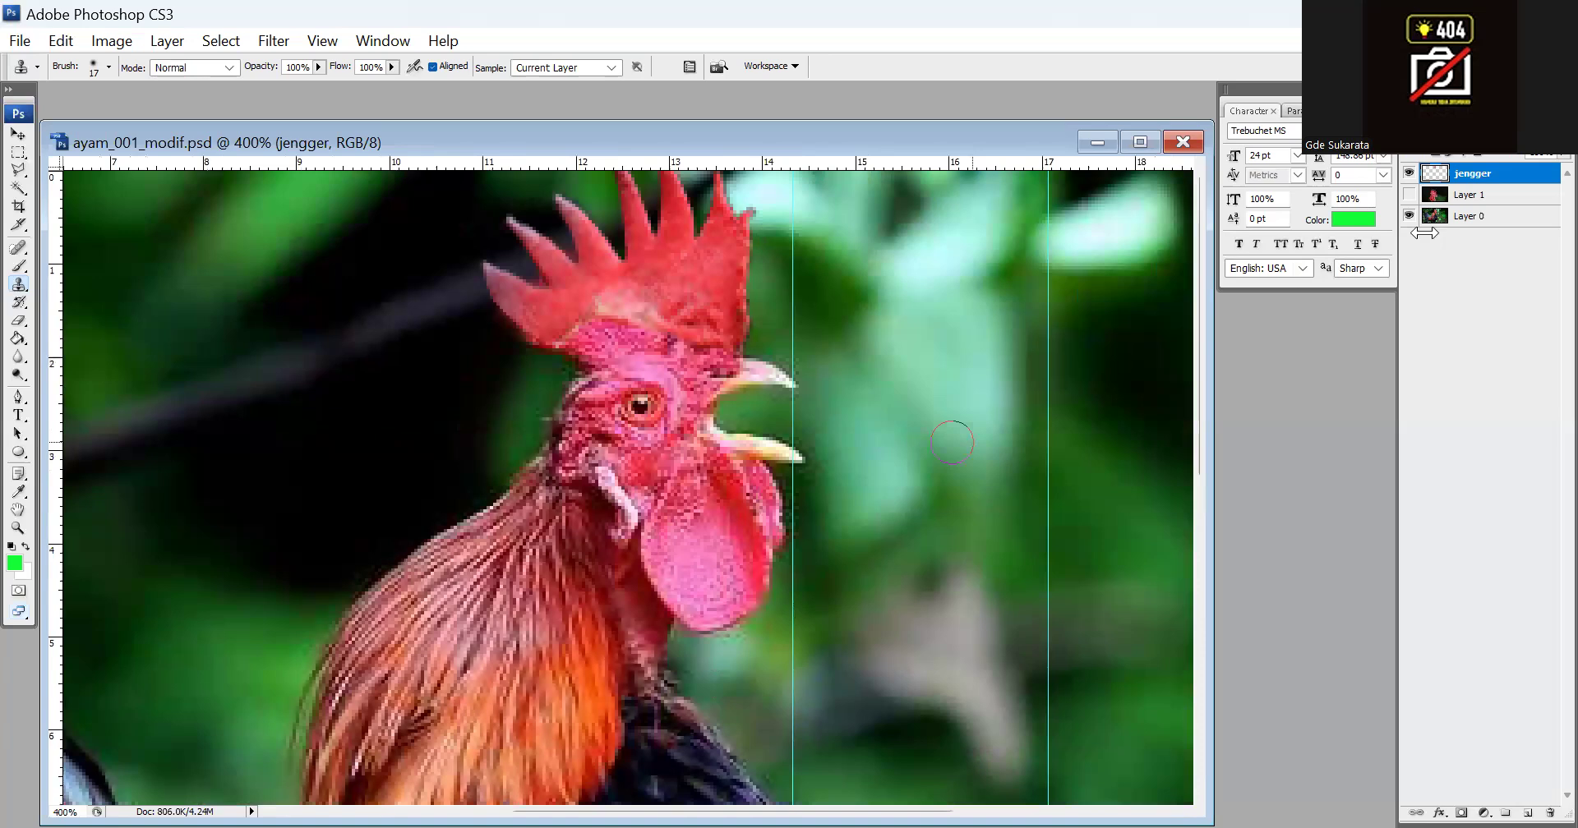
Soften Layer 0 around the back edge of the comb with the Blur tool
{"action": "left_click", "coordinate": [16, 355]}
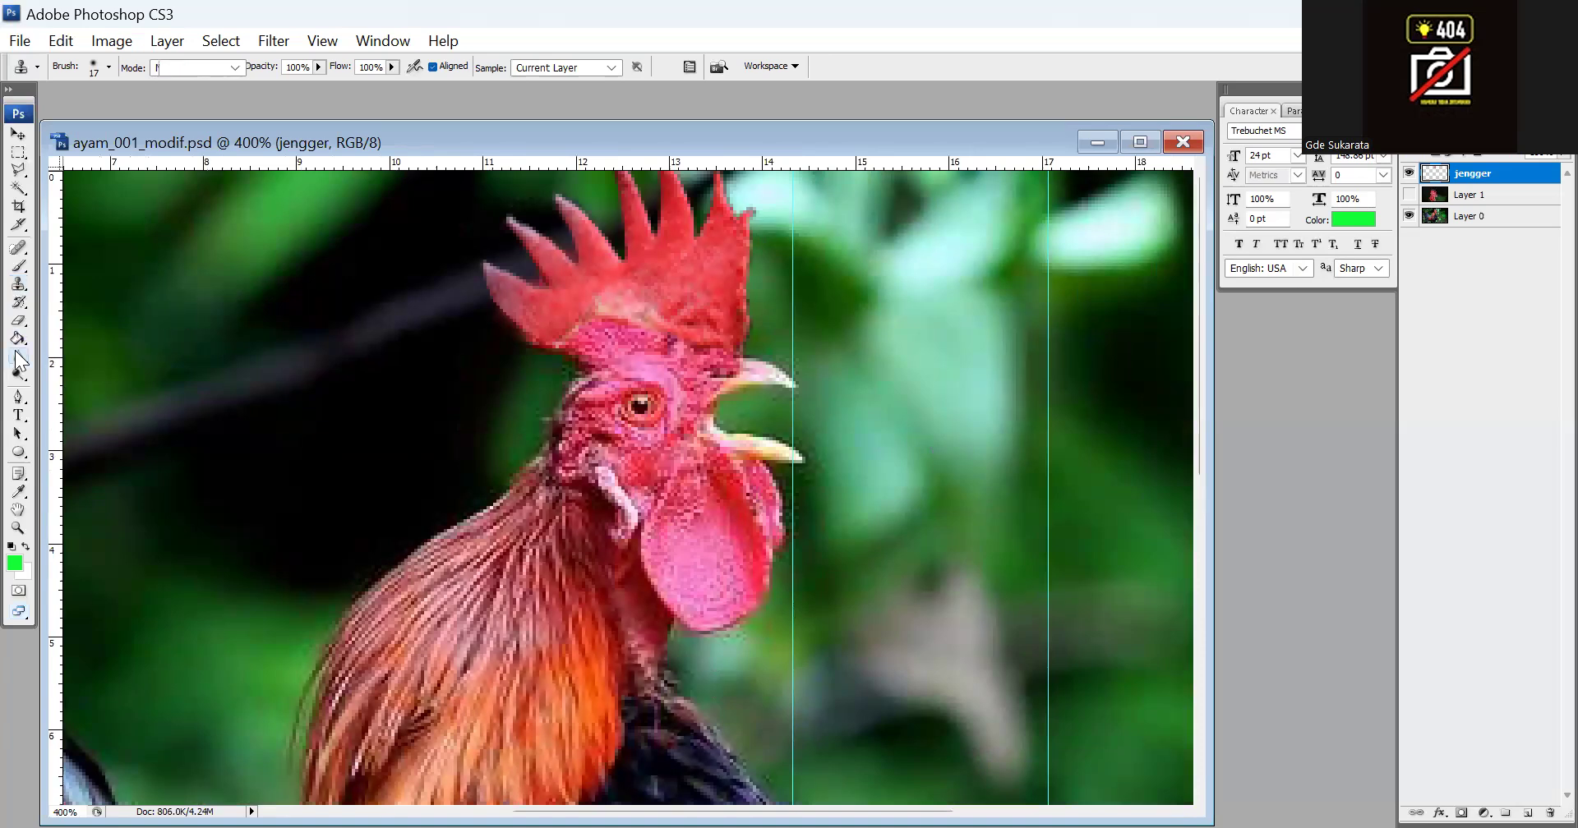
{"action": "left_click_drag", "start_coordinate": [19, 362], "coordinate": [73, 365]}
{"action": "left_click", "coordinate": [80, 356]}
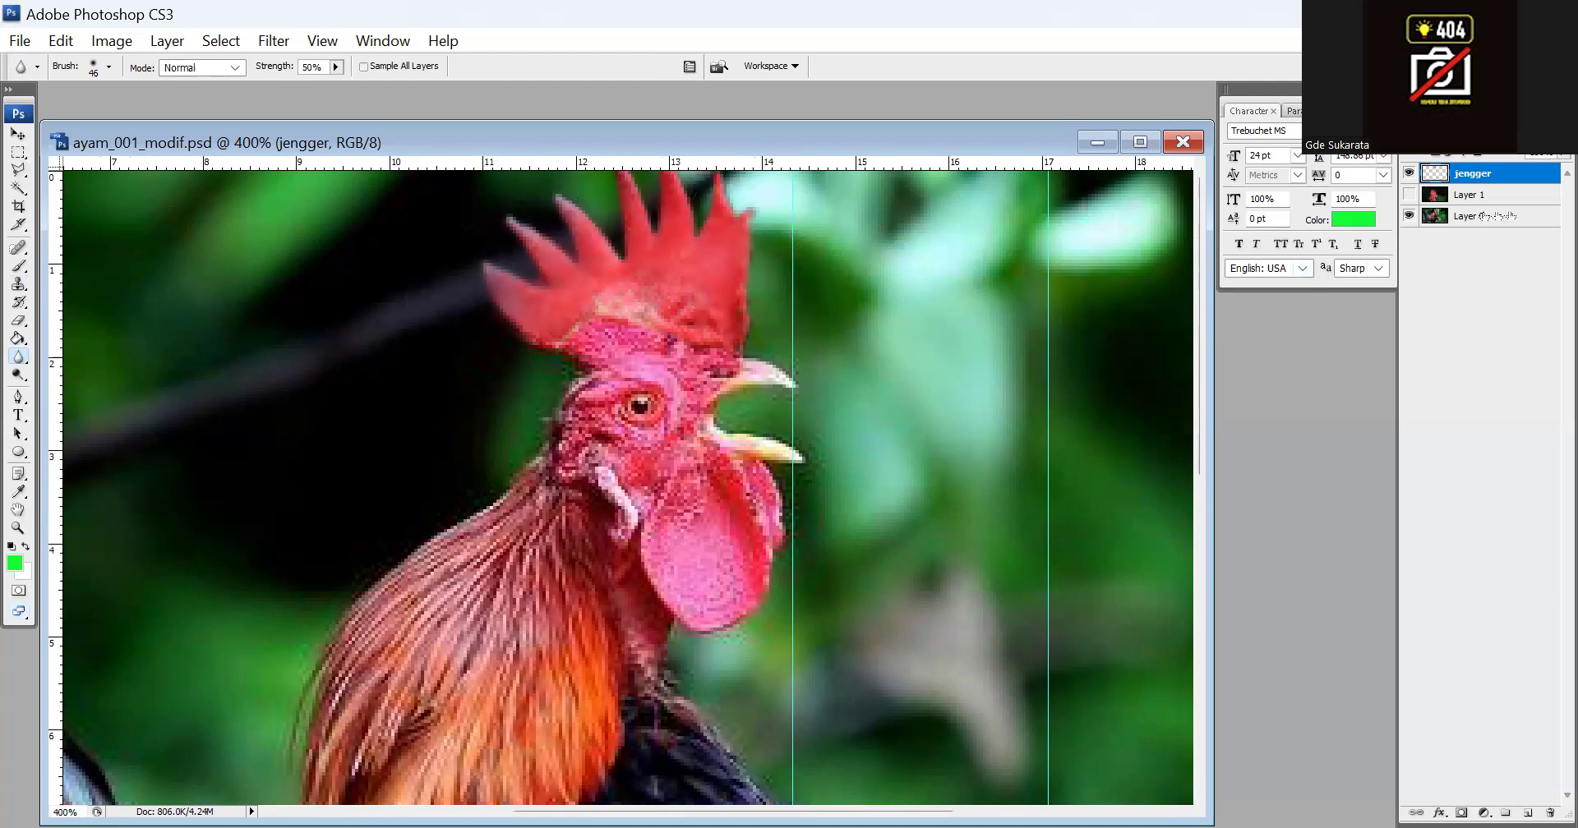
{"action": "left_click", "coordinate": [1480, 217]}
{"action": "mouse_move", "coordinate": [582, 321]}
{"action": "left_mouse_down"}
{"action": "mouse_move", "coordinate": [489, 330]}
{"action": "mouse_move", "coordinate": [490, 288]}
{"action": "left_mouse_up"}
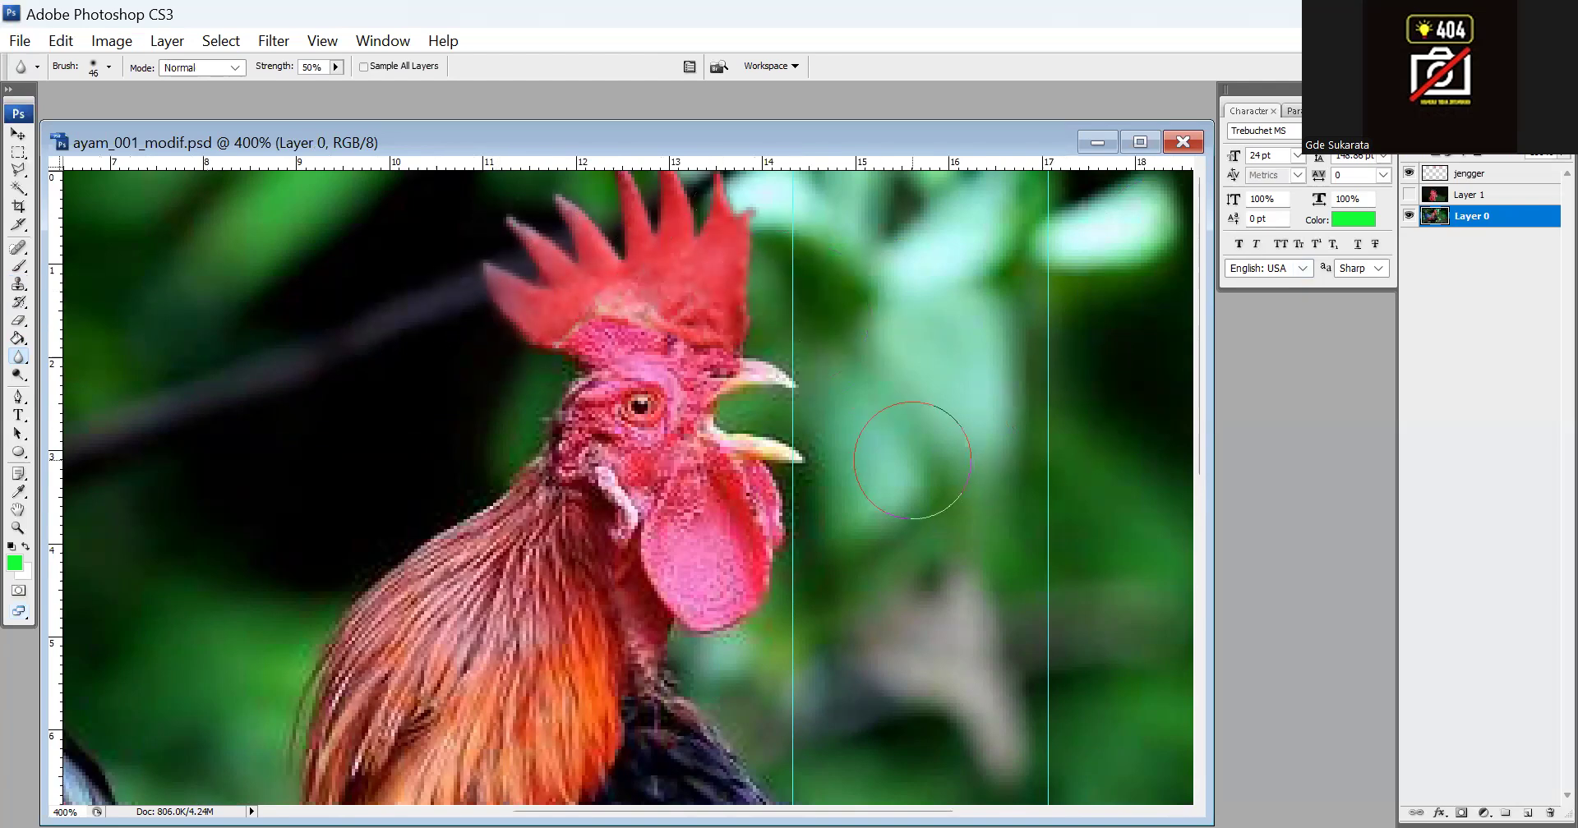
Add a new layer directly above Layer 0 and fill it with black (000000) using the Paint Bucket
{"action": "key", "text": "ctrl+0"}
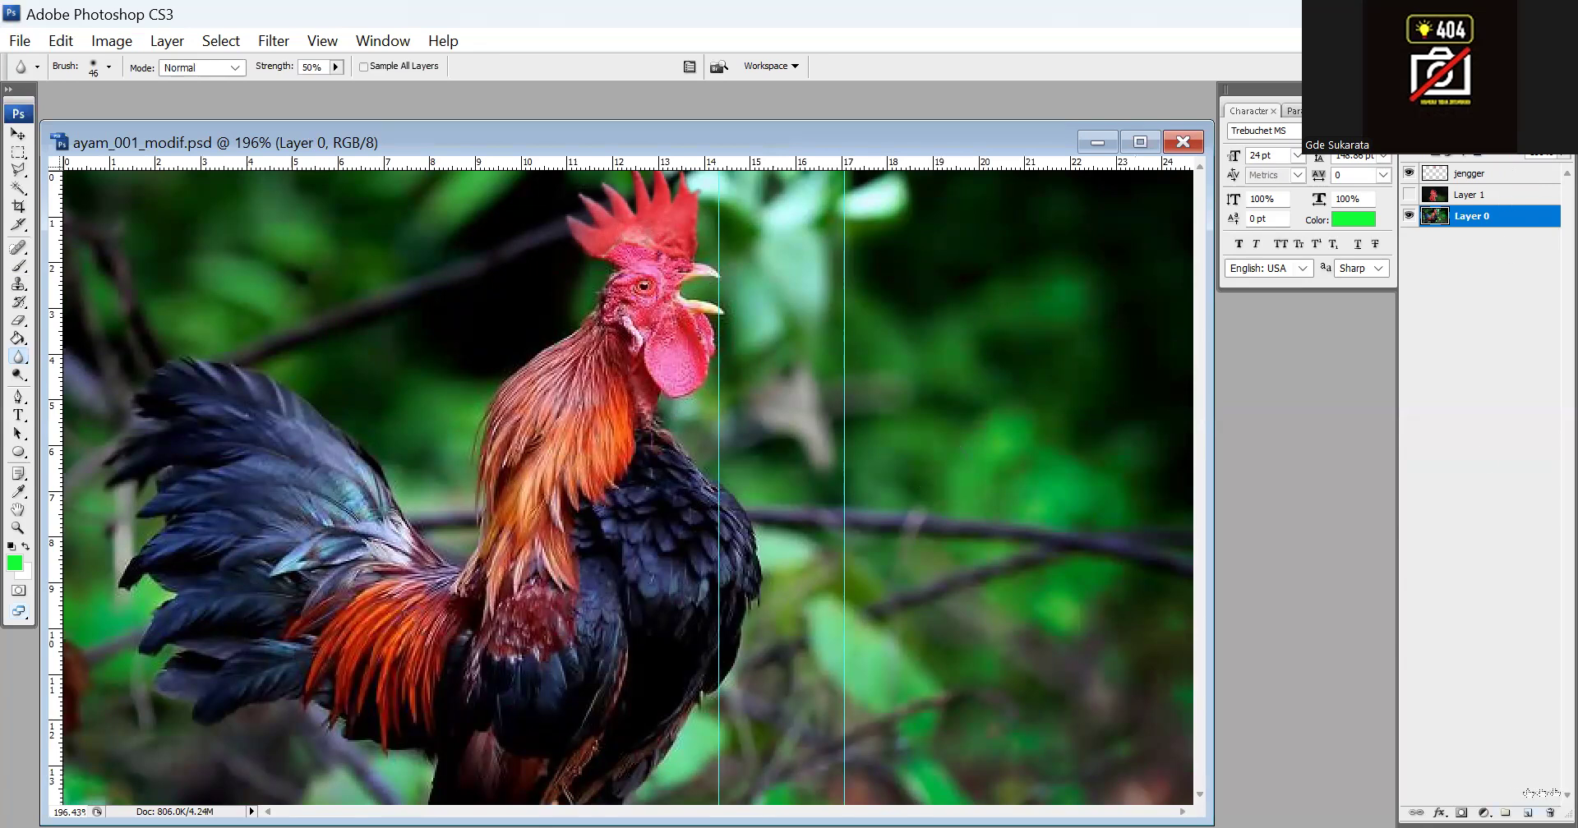
{"action": "left_click", "coordinate": [1527, 813]}
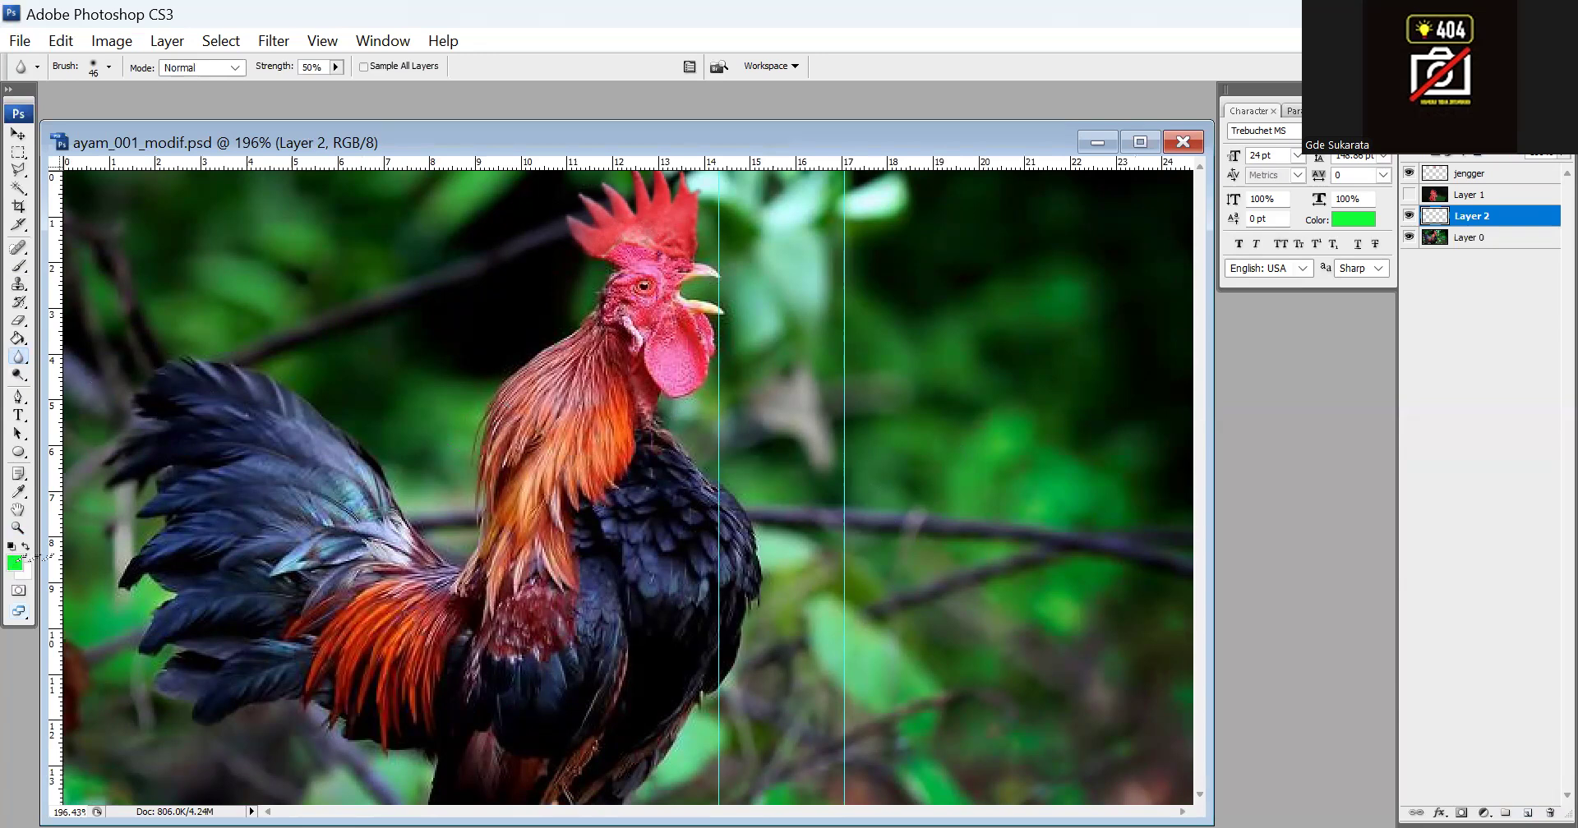
{"action": "left_click", "coordinate": [15, 562]}
{"action": "left_click", "coordinate": [578, 438]}
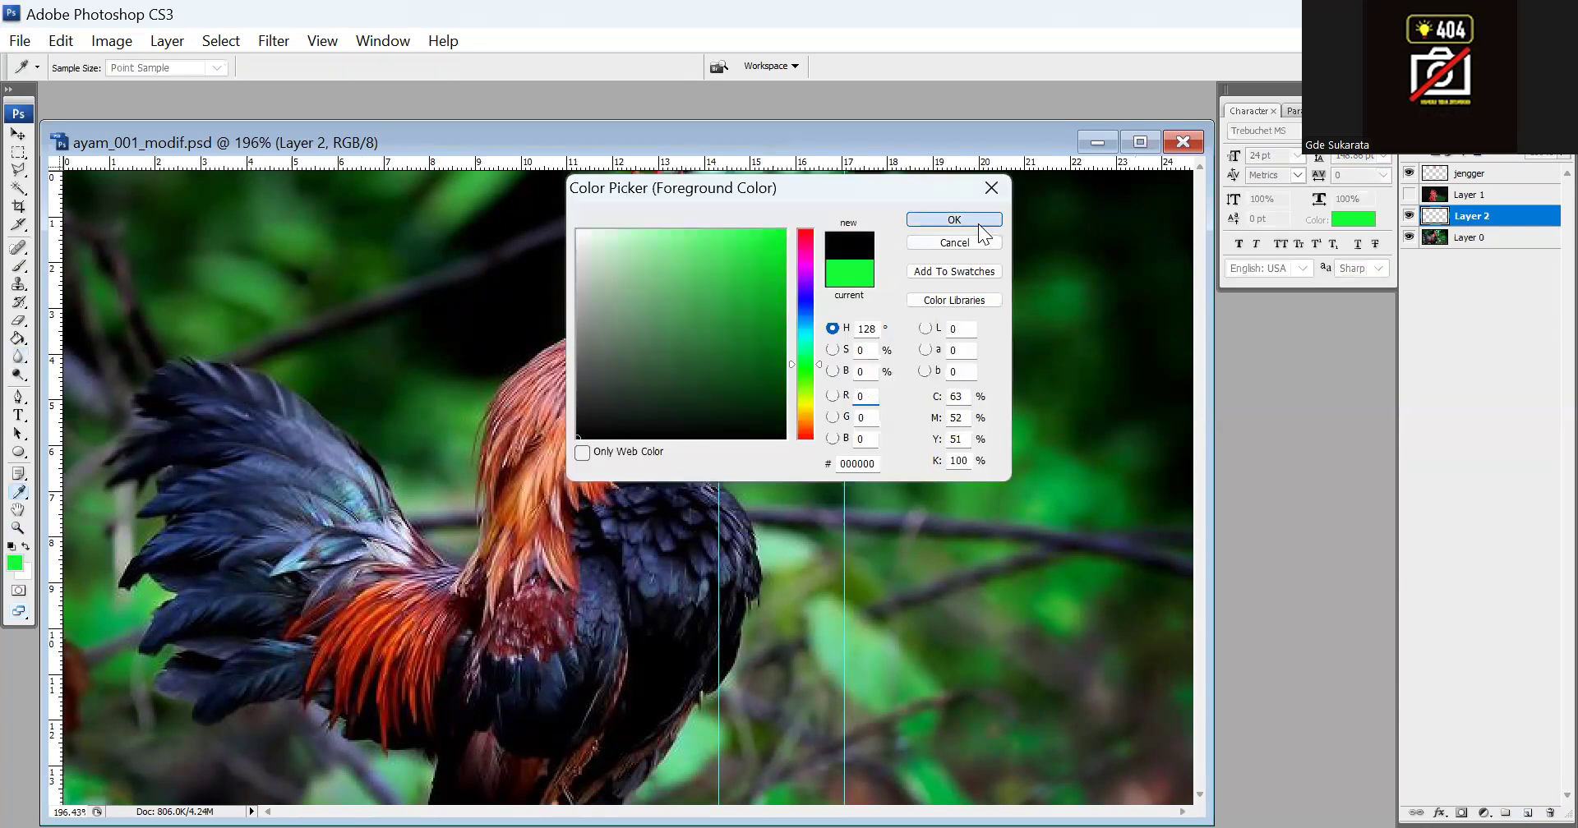
{"action": "left_click", "coordinate": [954, 220]}
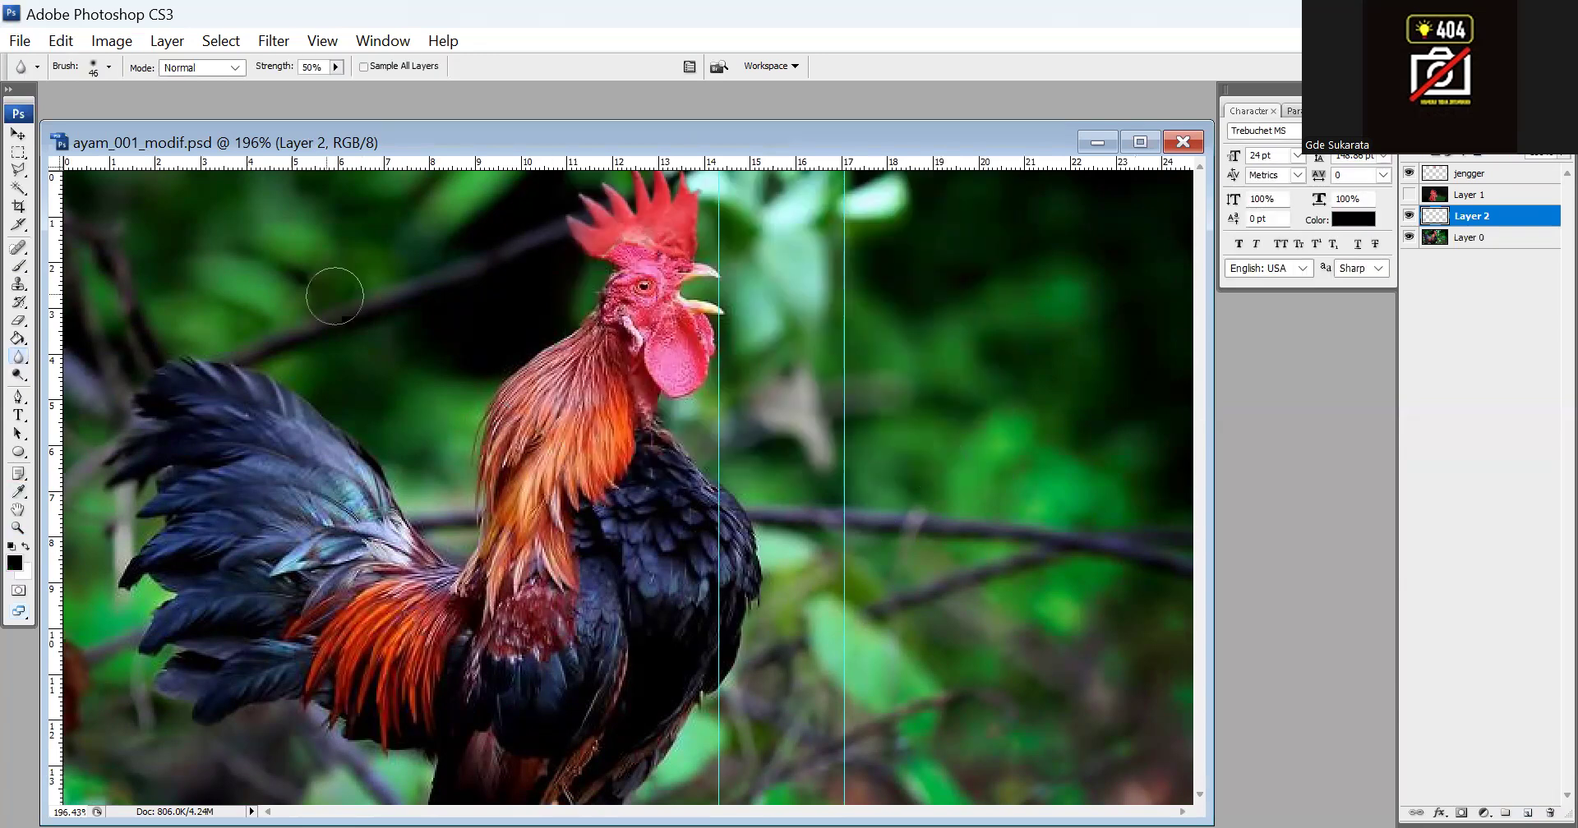
{"action": "left_click", "coordinate": [19, 340]}
{"action": "left_click", "coordinate": [715, 274]}
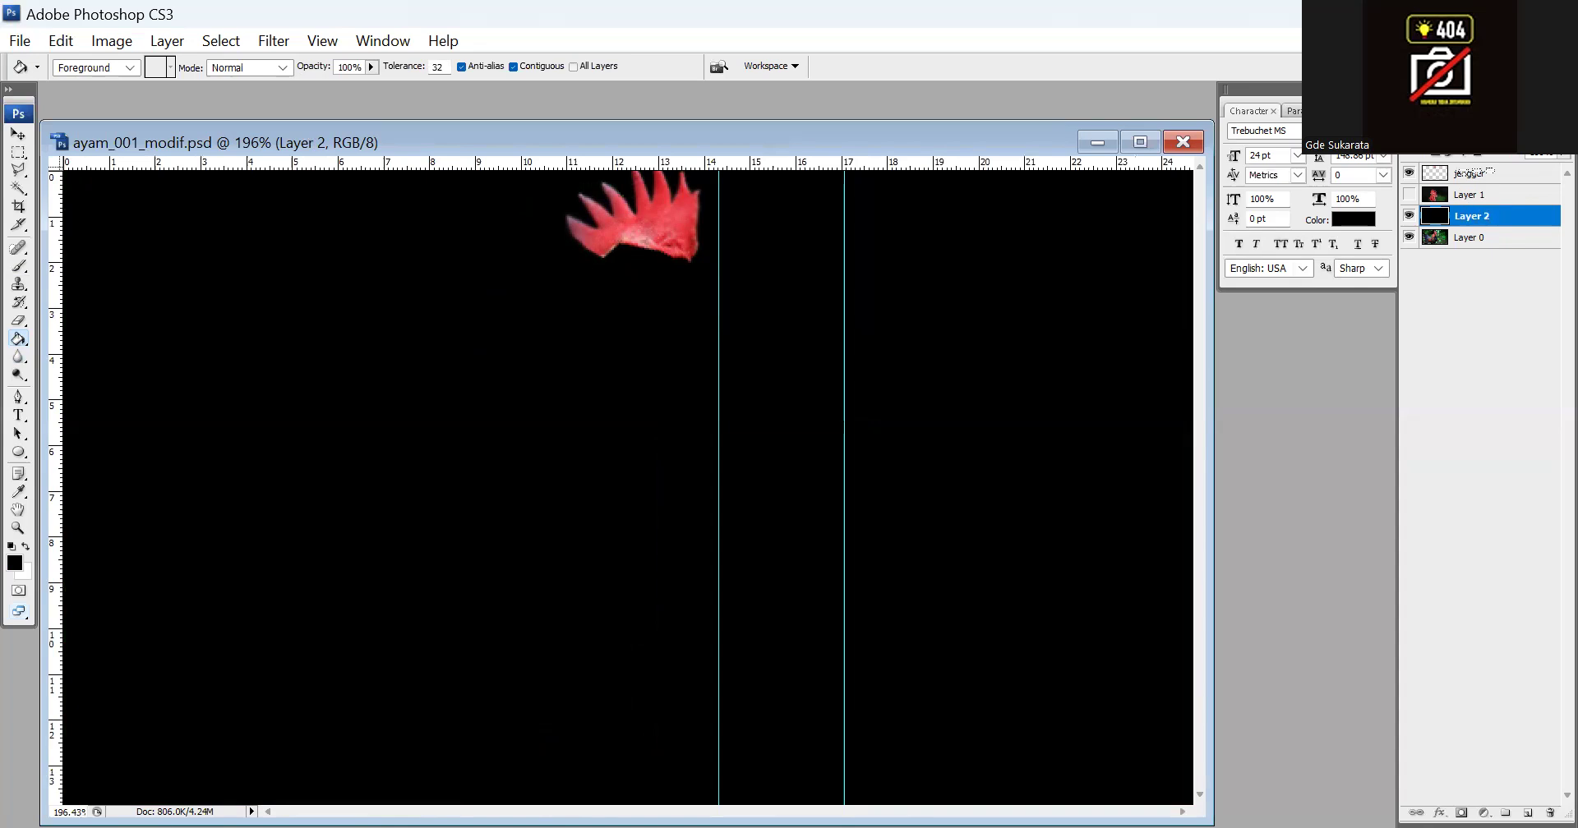
Move the black layer above the jengger layer and lower its opacity so it works as a semi-transparent dark overlay on the whole picture
{"action": "left_click_drag", "start_coordinate": [1472, 172], "coordinate": [1540, 171]}
{"action": "left_click", "coordinate": [1480, 176]}
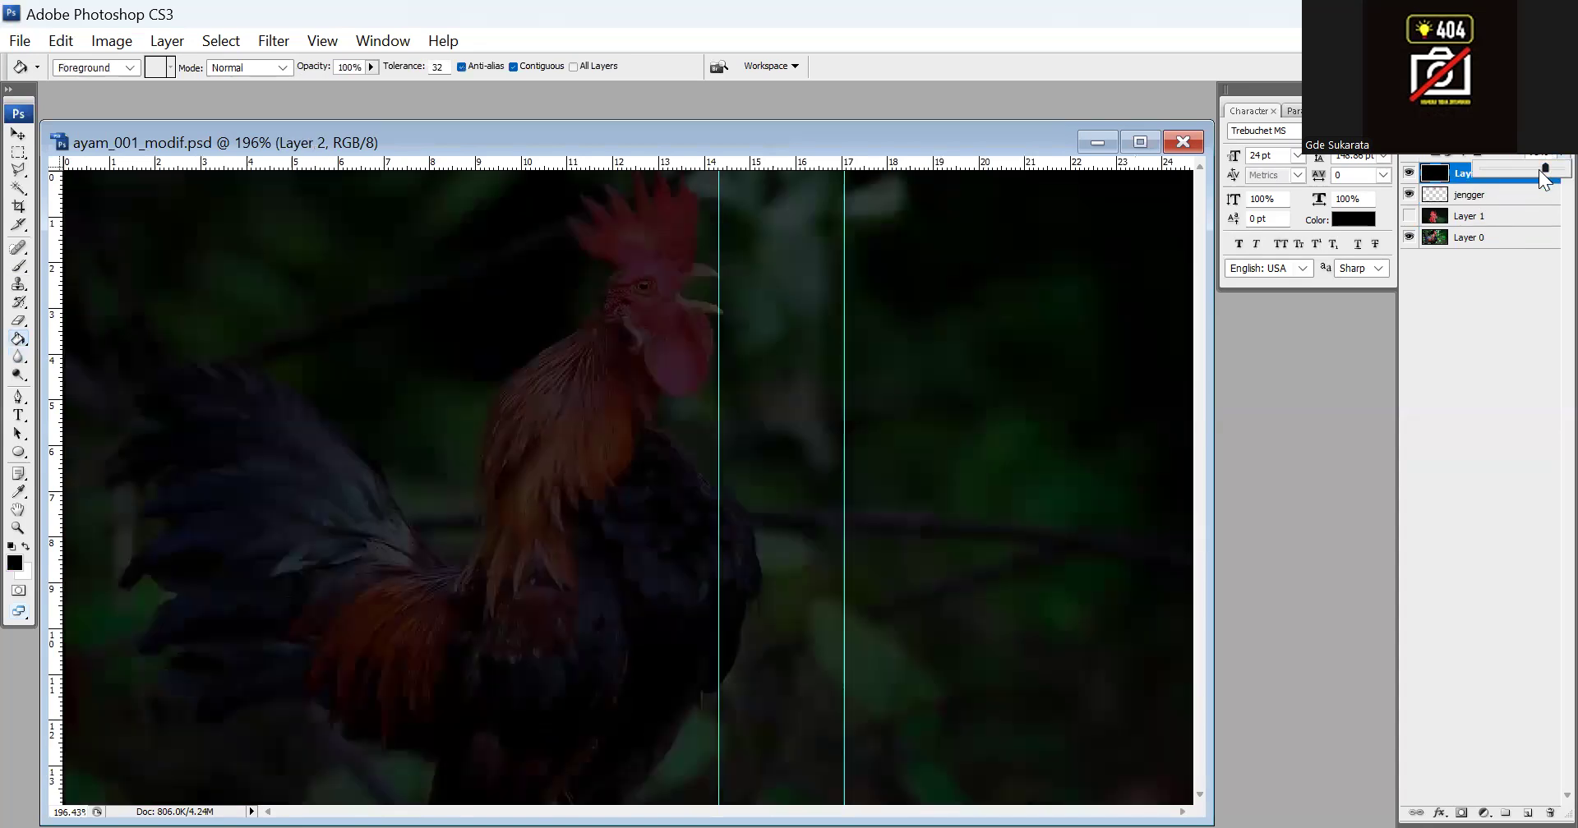
{"action": "left_click_drag", "start_coordinate": [1545, 177], "coordinate": [1534, 173]}
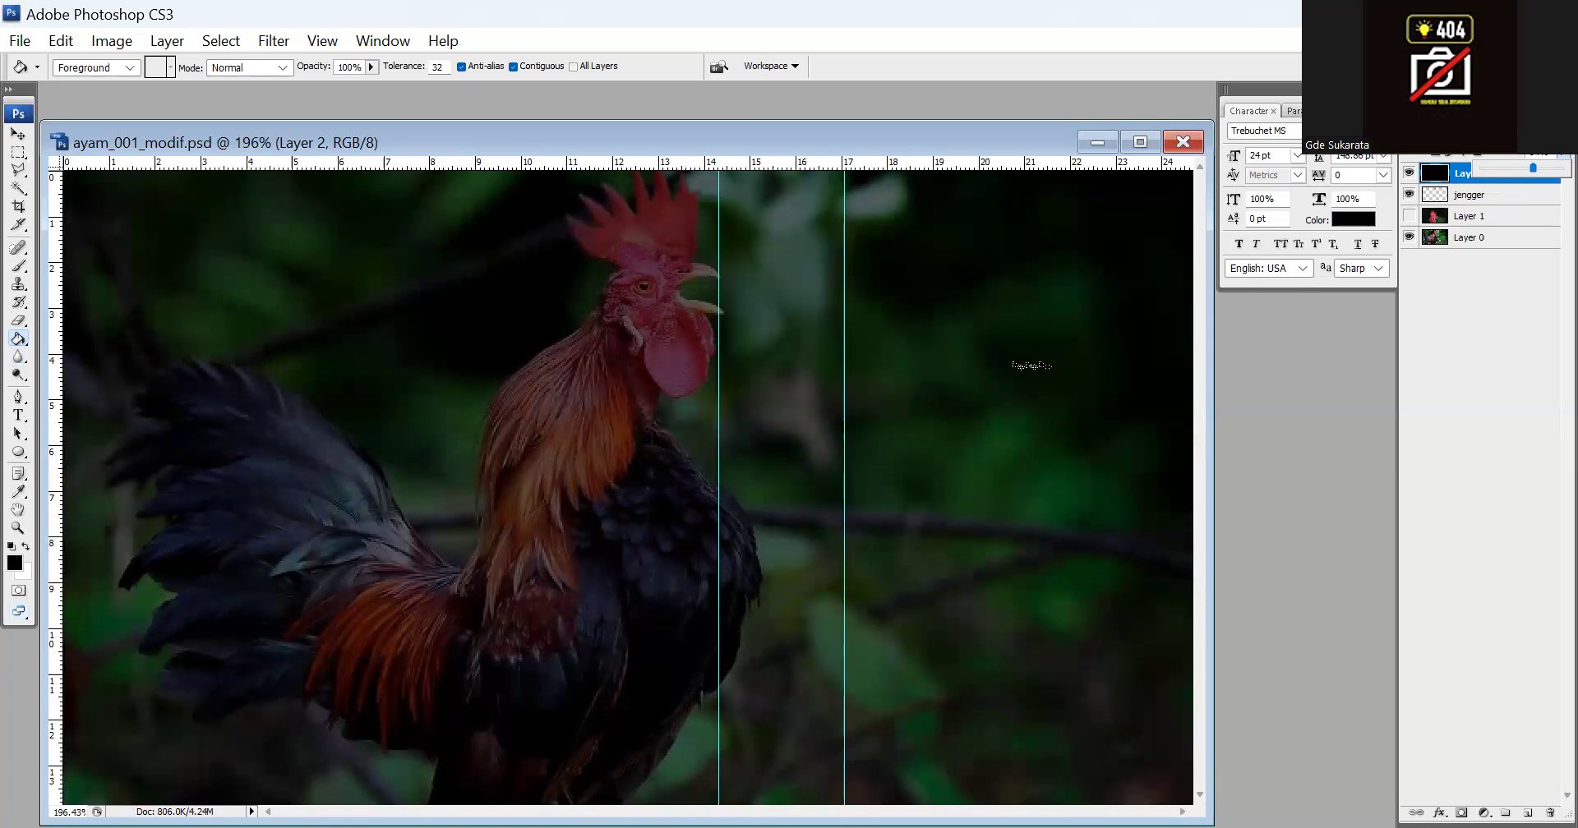
{"action": "key", "text": "ctrl+alt+0"}
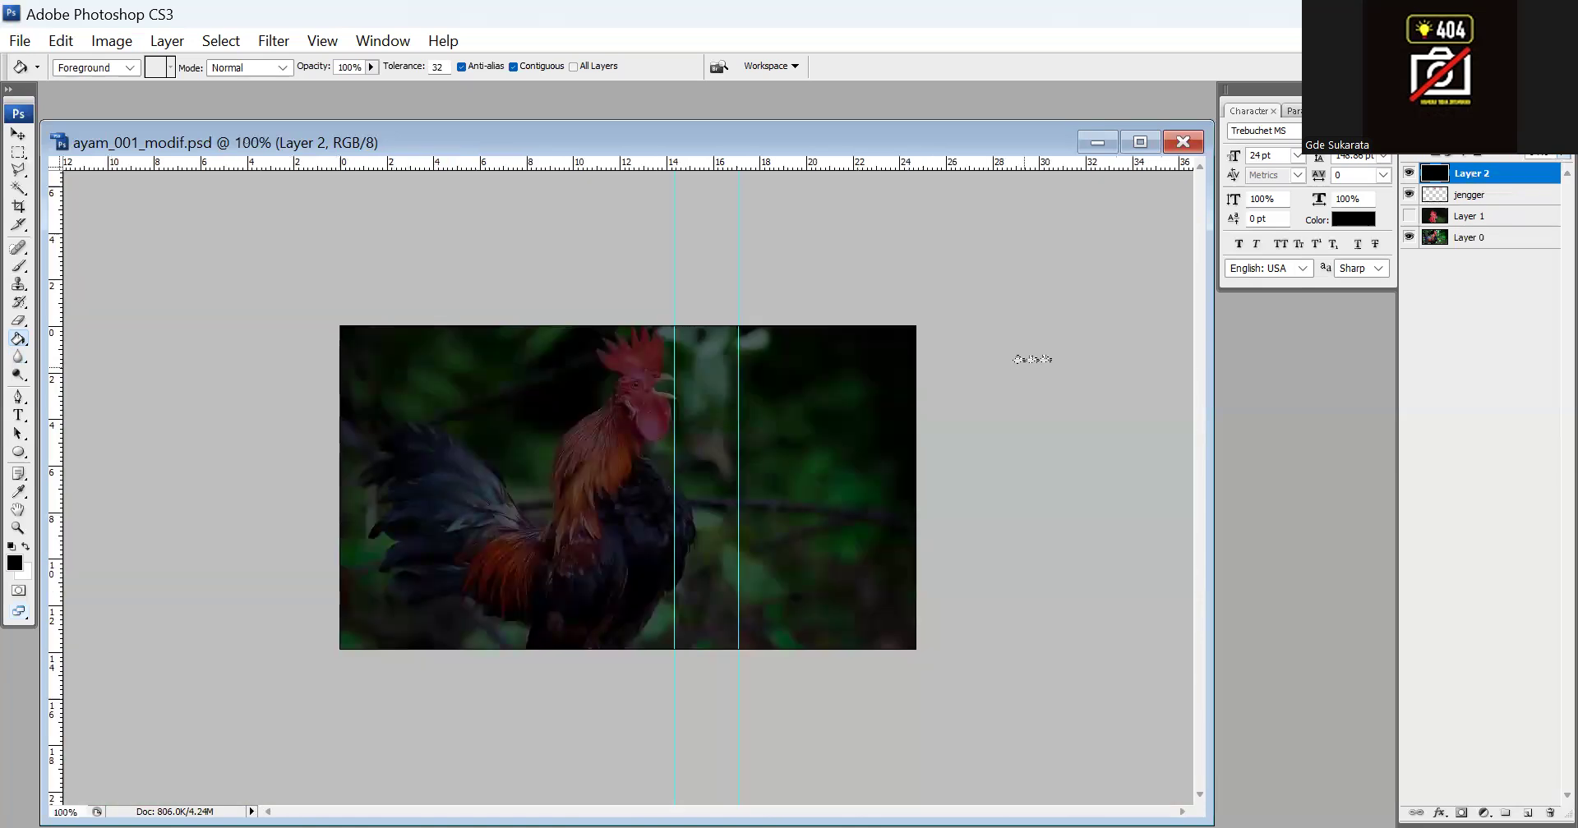